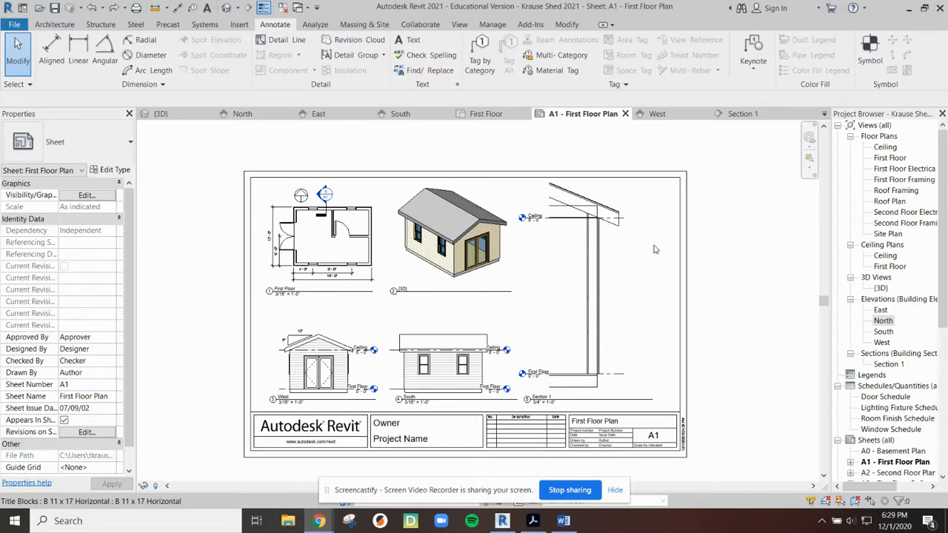
# Switch to the exemplar shed PDF in Acrobat and examine the roof material notes and ceiling insulation in the typical wall section
pyautogui.scroll(2, 657, 250)
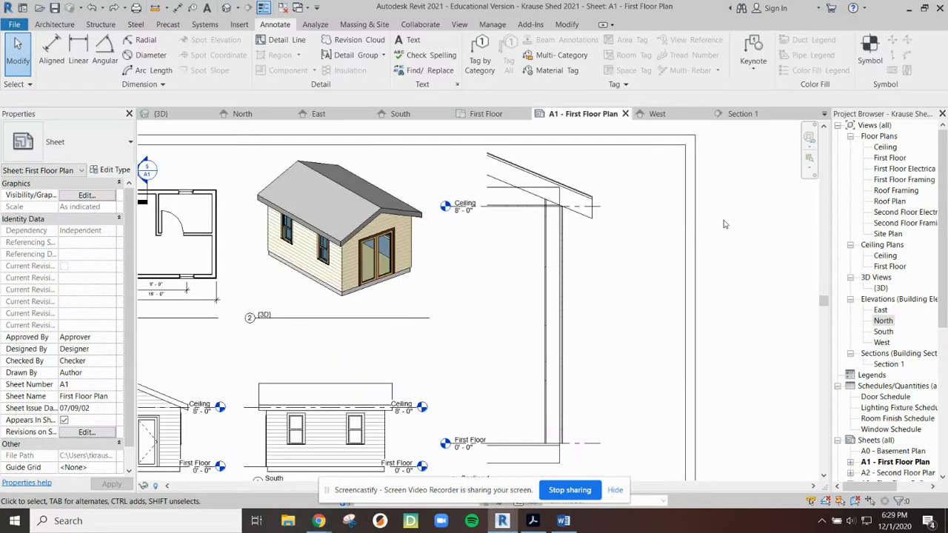
pyautogui.scroll(-2, 730, 231)
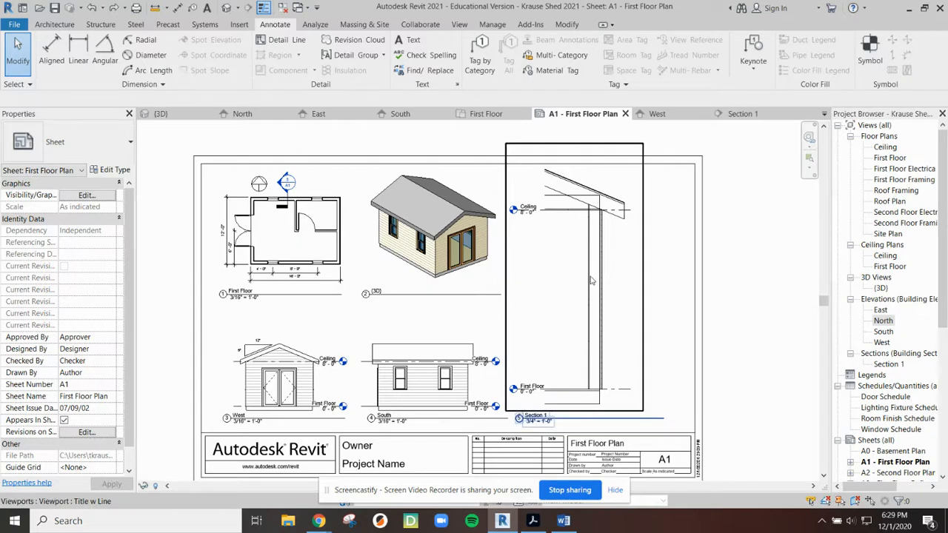
pyautogui.click(535, 521)
pyautogui.scroll(2, 702, 288)
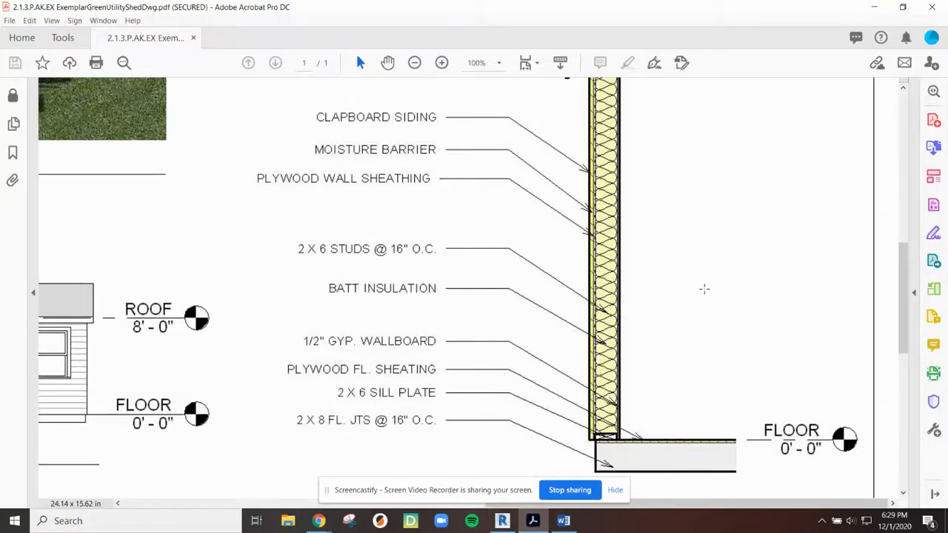
pyautogui.keyDown('ctrl'); pyautogui.scroll(-1, 709, 296); pyautogui.keyUp('ctrl')
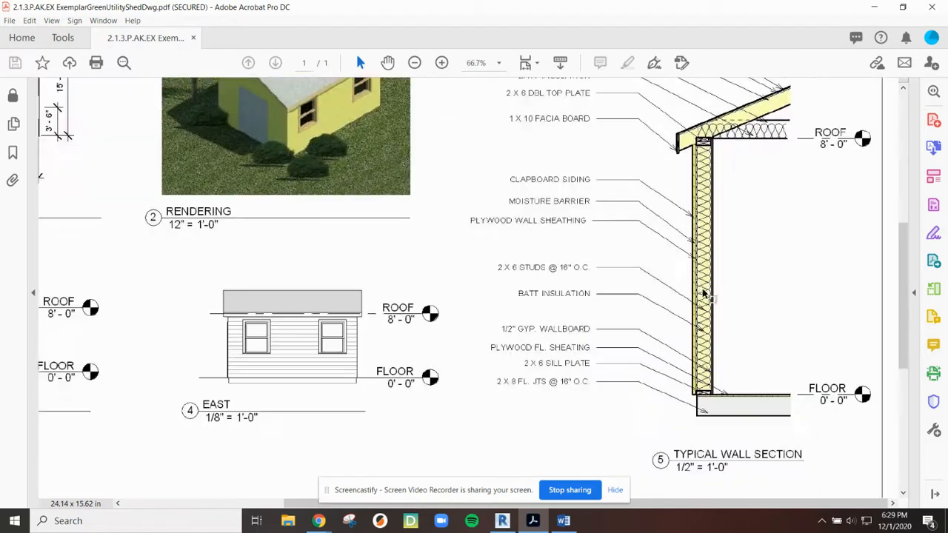
pyautogui.scroll(5, 772, 225)
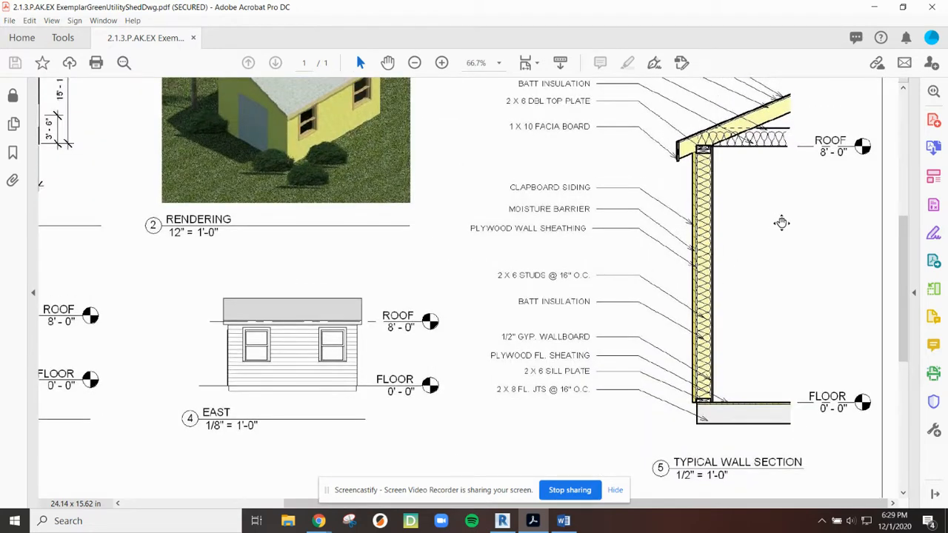
pyautogui.scroll(-2, 472, 288)
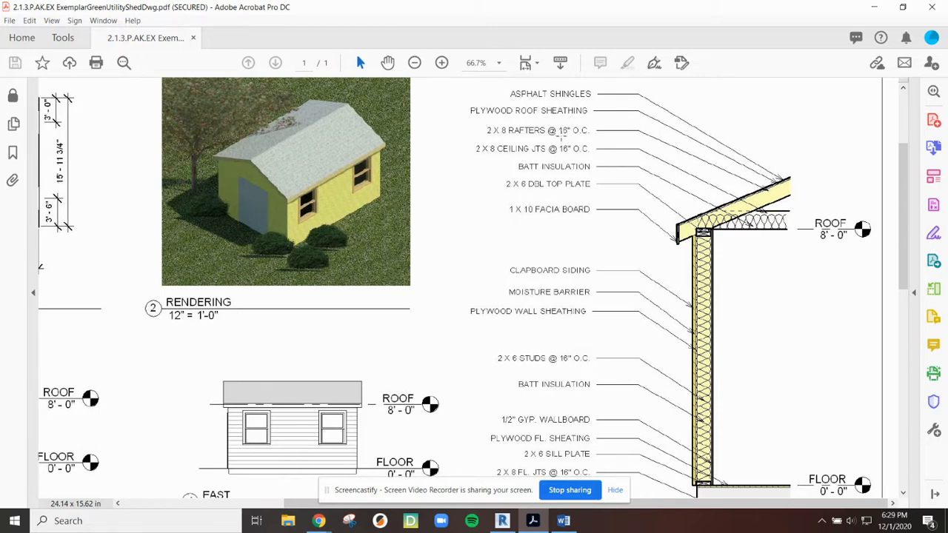
pyautogui.moveTo(502, 83); pyautogui.dragTo(587, 99)
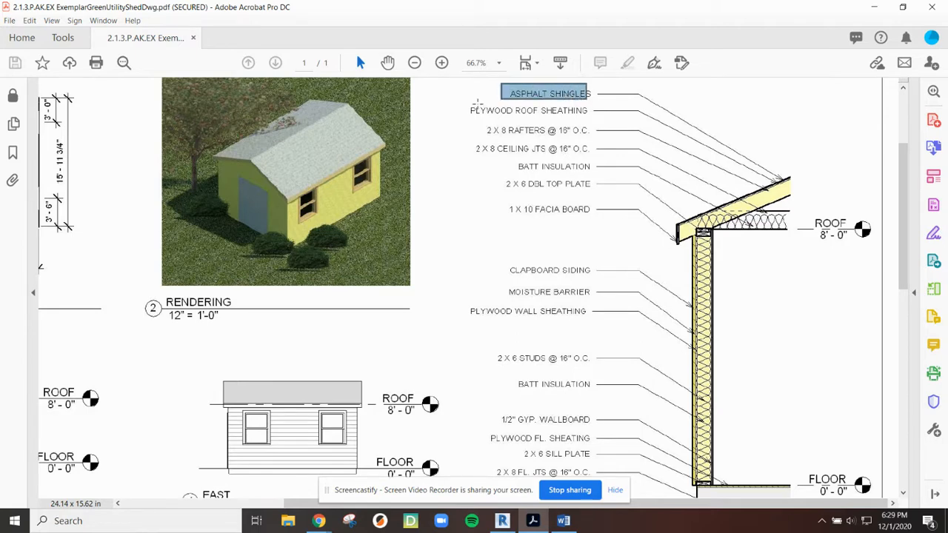
pyautogui.moveTo(469, 110); pyautogui.dragTo(593, 112)
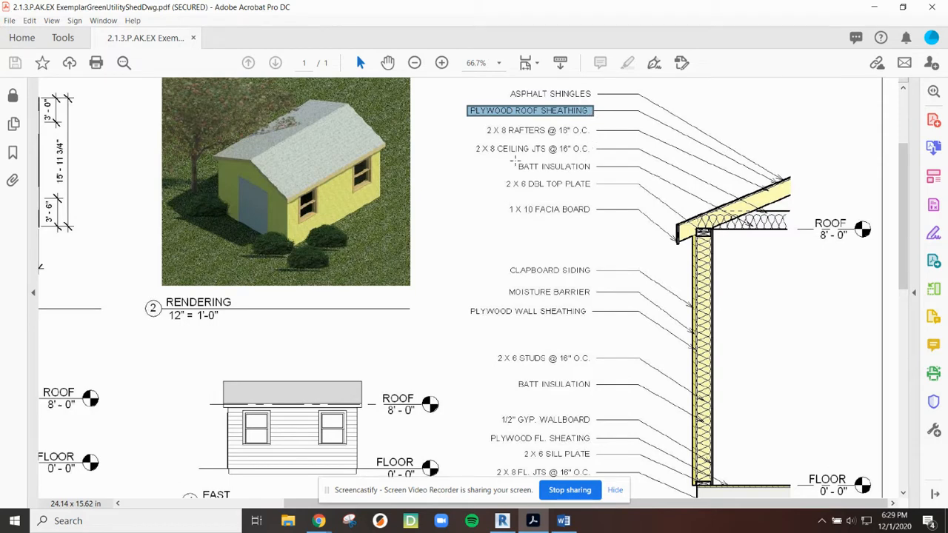
pyautogui.moveTo(515, 165); pyautogui.dragTo(600, 169)
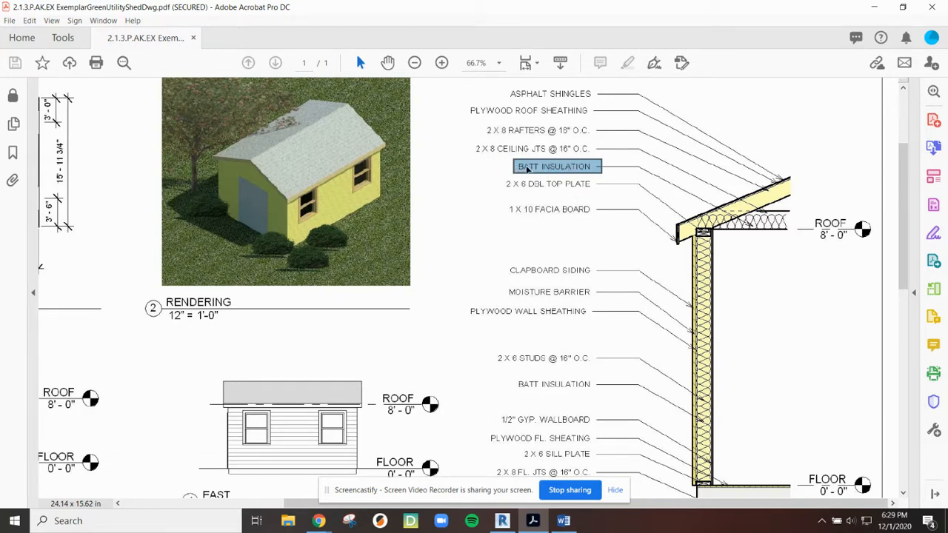
pyautogui.moveTo(701, 205); pyautogui.dragTo(800, 223)
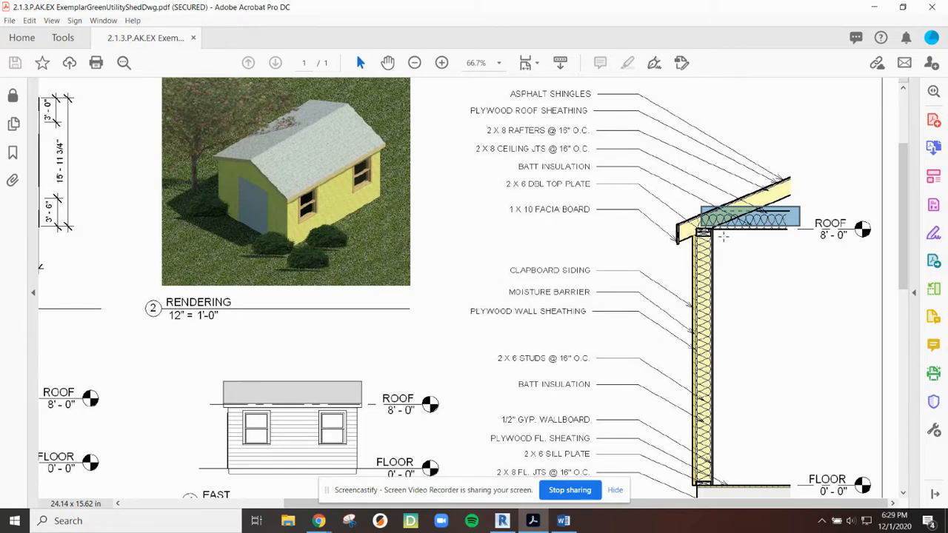
# Examine the facia board and the double top plate at the eave of the exemplar wall section
pyautogui.keyDown('ctrl'); pyautogui.scroll(4, 719, 237); pyautogui.keyUp('ctrl')
pyautogui.moveTo(509, 179); pyautogui.dragTo(558, 276)
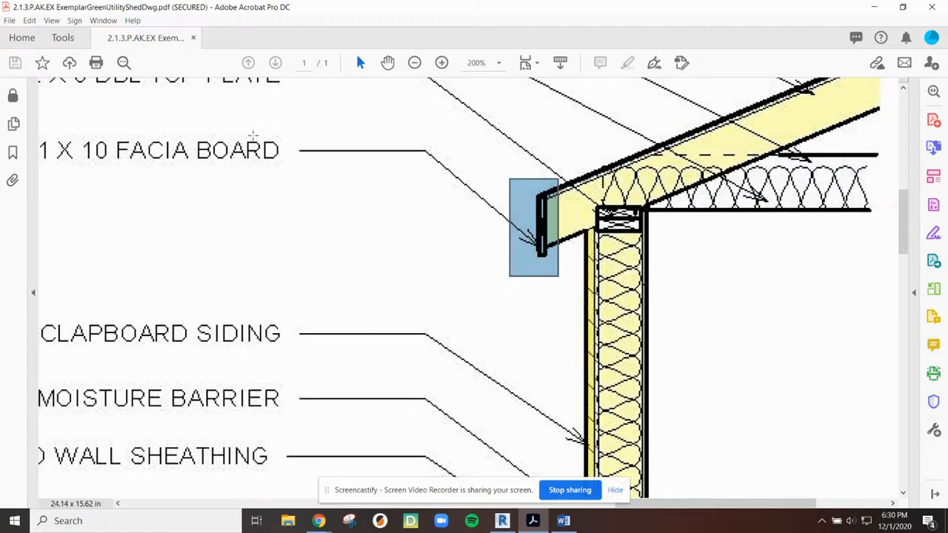
pyautogui.moveTo(587, 195); pyautogui.dragTo(658, 243)
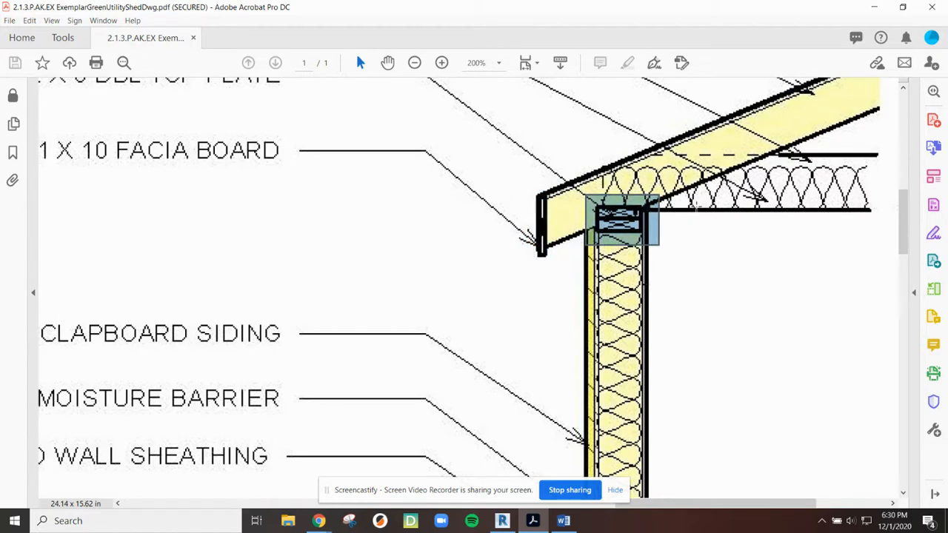
# Examine the sill plate, floor sheathing, floor joists and wallboard at the base of the exemplar wall section
pyautogui.scroll(-10, 699, 209)
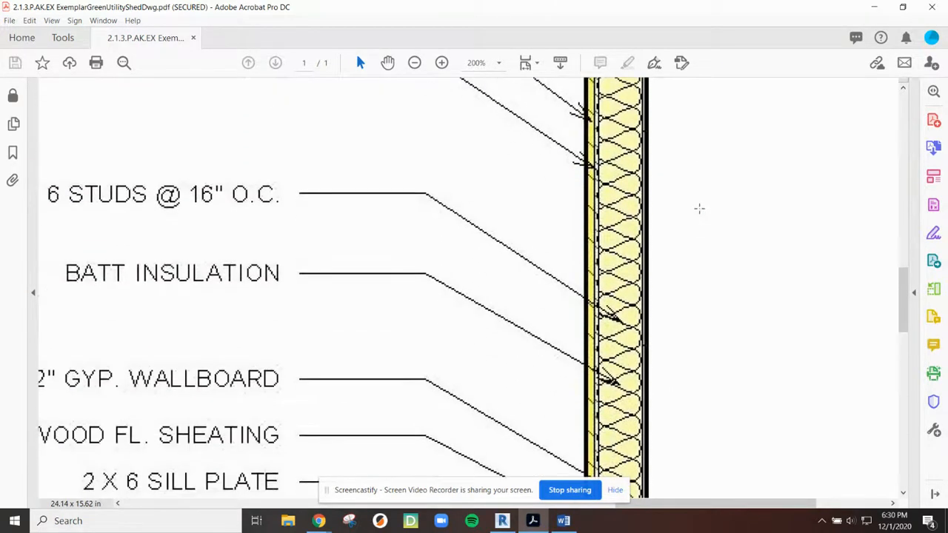
pyautogui.scroll(-7, 699, 208)
pyautogui.moveTo(554, 268); pyautogui.dragTo(708, 304)
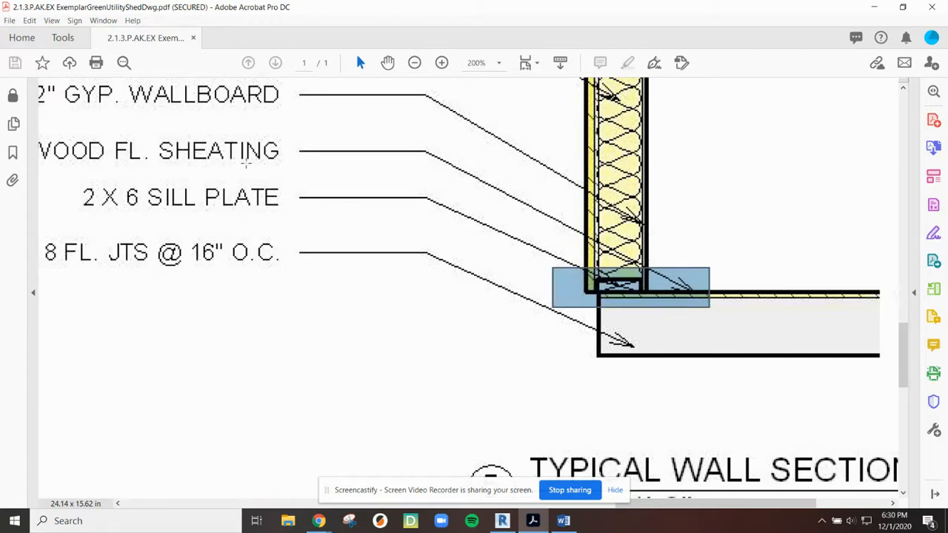
pyautogui.moveTo(131, 173); pyautogui.dragTo(238, 226)
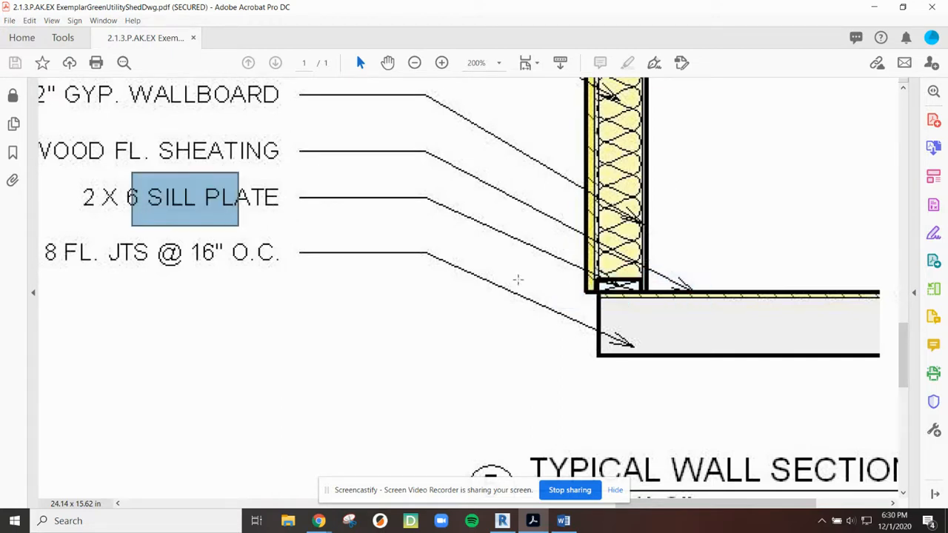
pyautogui.moveTo(597, 356); pyautogui.dragTo(646, 378)
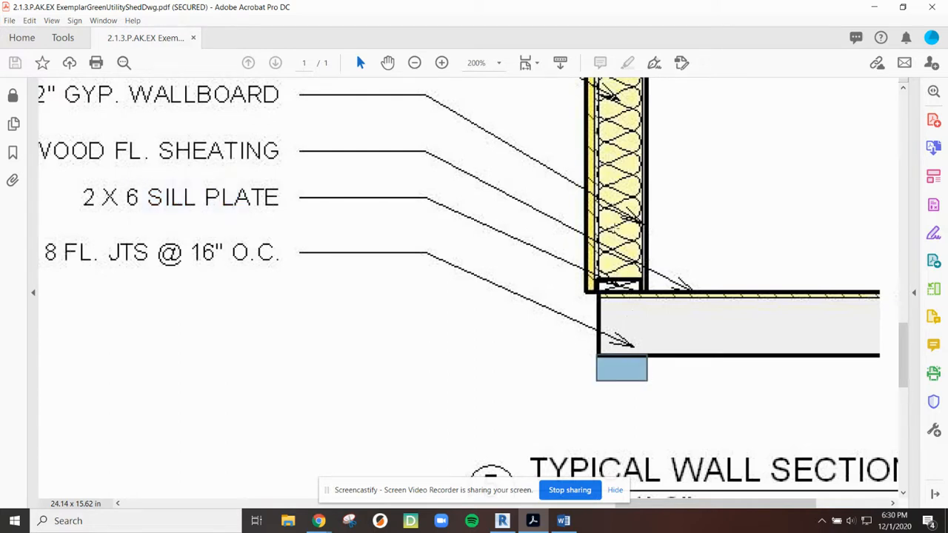
pyautogui.moveTo(573, 266); pyautogui.dragTo(690, 313)
pyautogui.scroll(2, 664, 240)
pyautogui.click(665, 238)
pyautogui.click(671, 233)
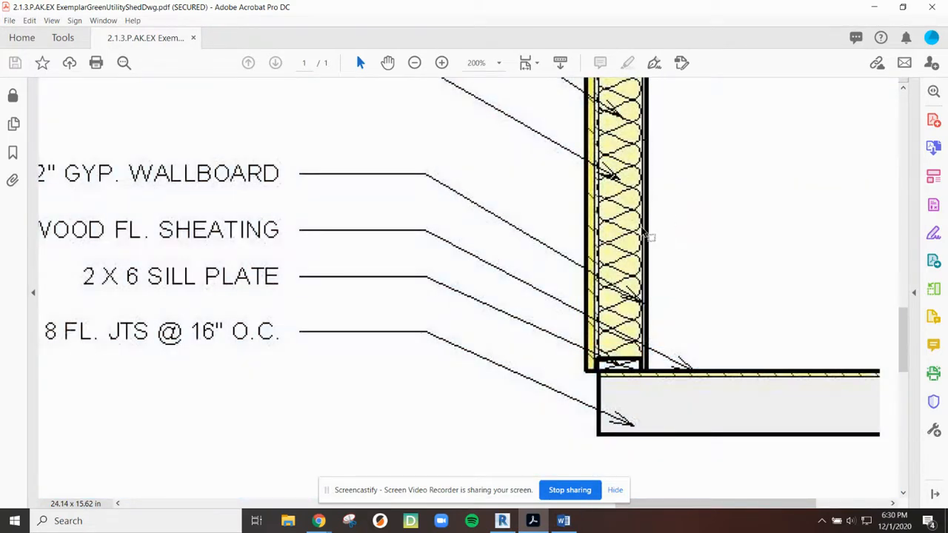
pyautogui.keyDown('ctrl'); pyautogui.scroll(-5, 644, 235); pyautogui.keyUp('ctrl')
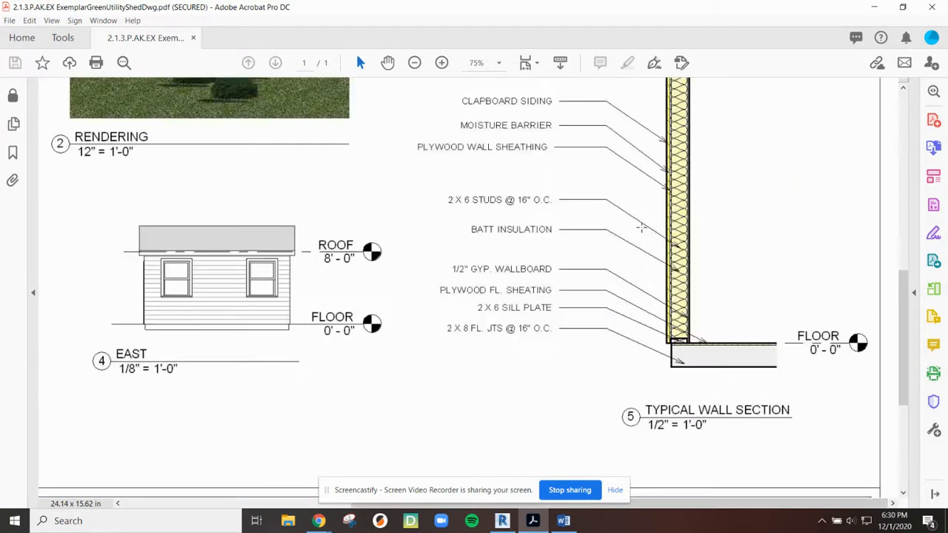
pyautogui.scroll(2, 642, 232)
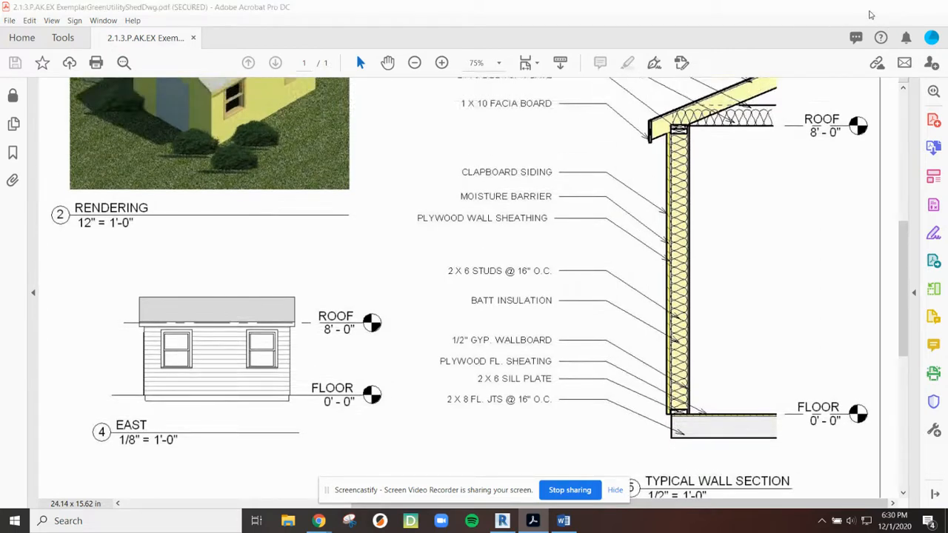
# Return to Revit and open the Section 1 view, dismissing the save reminder without saving
pyautogui.click(871, 14)
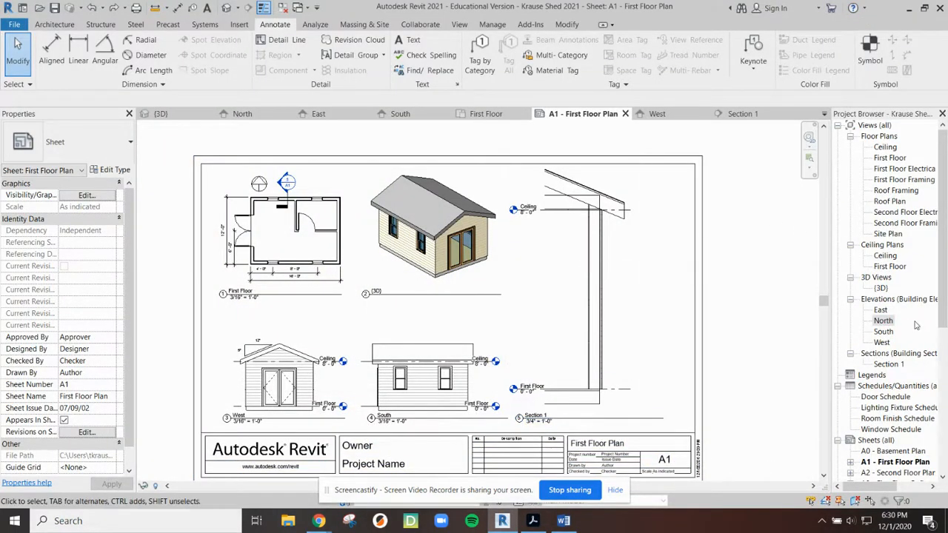
pyautogui.click(889, 364)
pyautogui.doubleClick(891, 365)
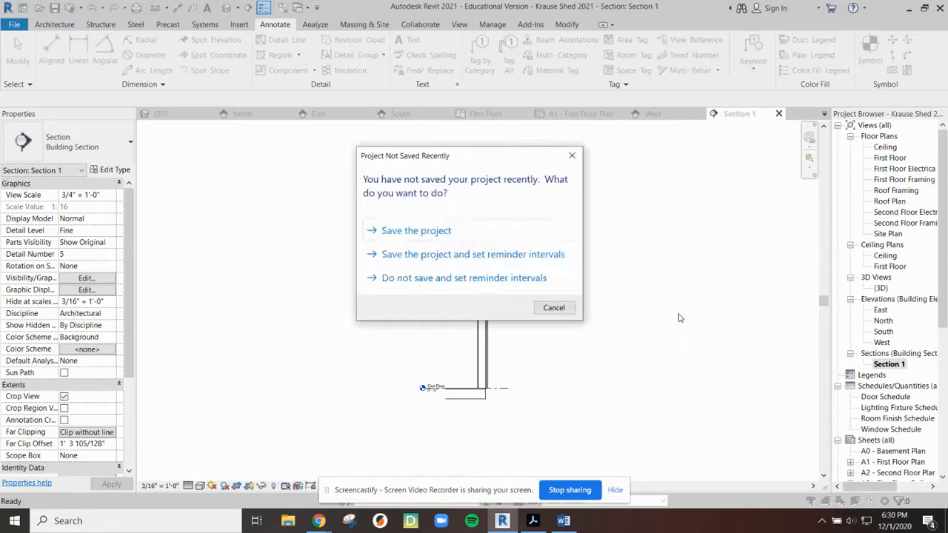
pyautogui.click(573, 156)
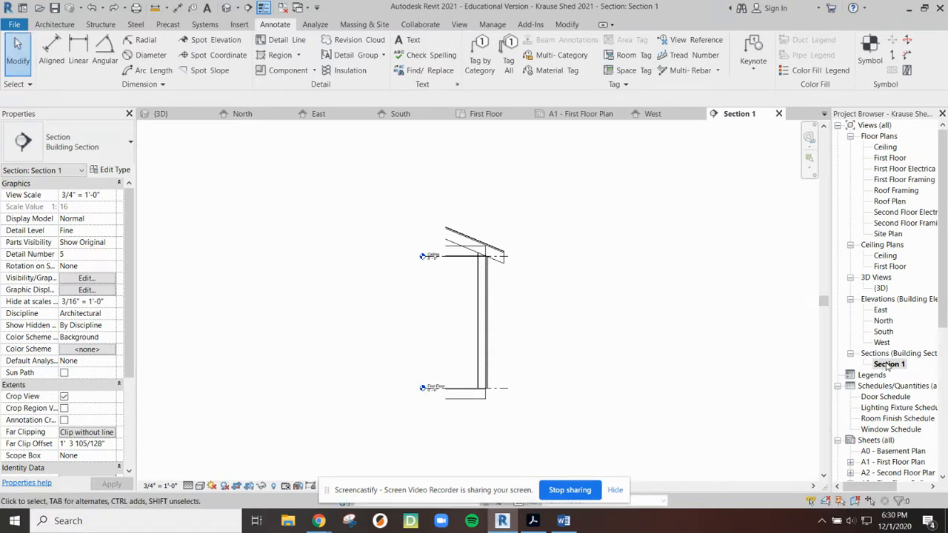
# Rename the Section 1 view as "Typ. Ext. Wall Section"
pyautogui.rightClick(887, 365)
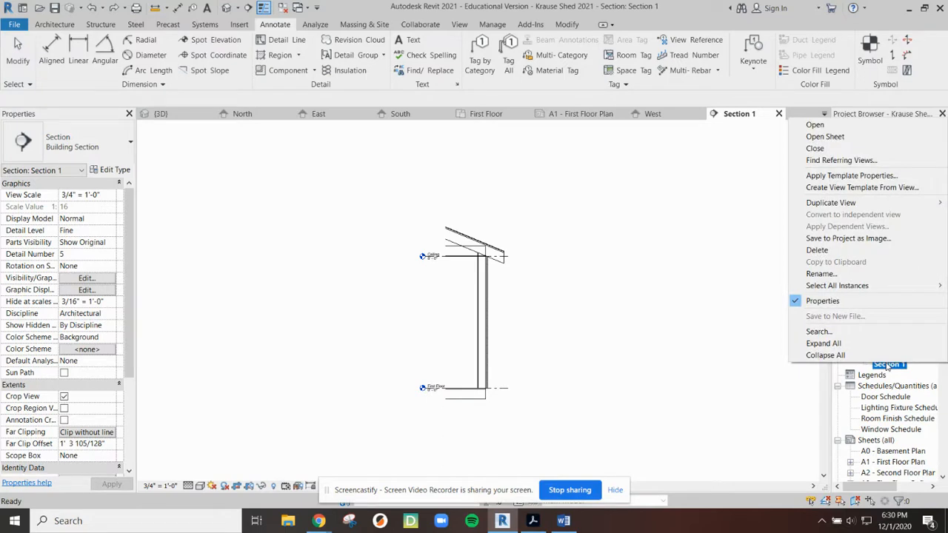
pyautogui.click(859, 275)
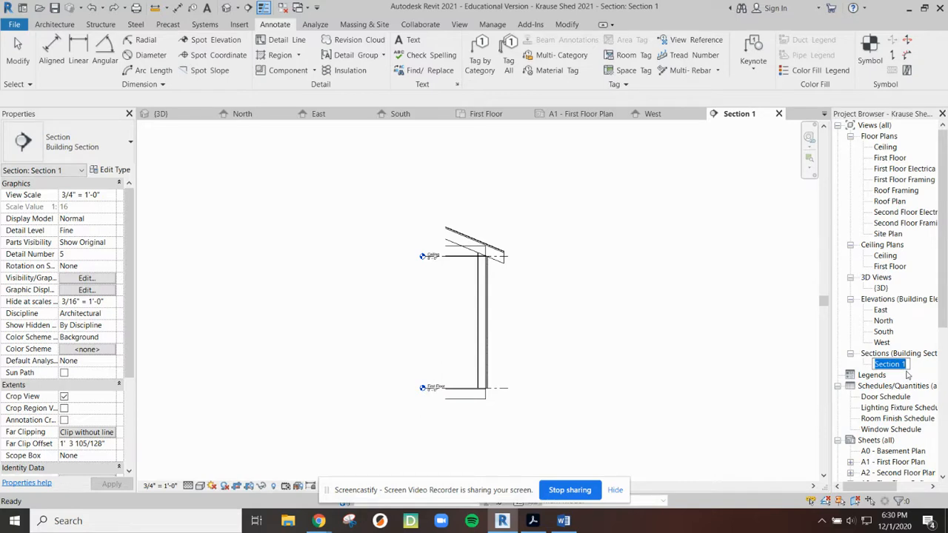
pyautogui.write('E')
pyautogui.write('yp')
pyautogui.write('.')
pyautogui.write(' Ext')
pyautogui.write('.')
pyautogui.write(' Wall Sectio')
pyautogui.write('n')
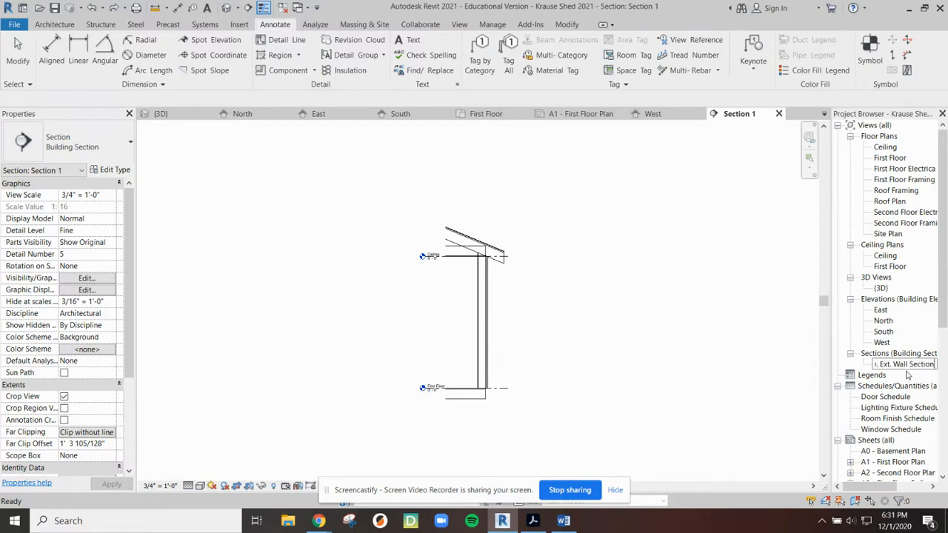
pyautogui.press('Return')
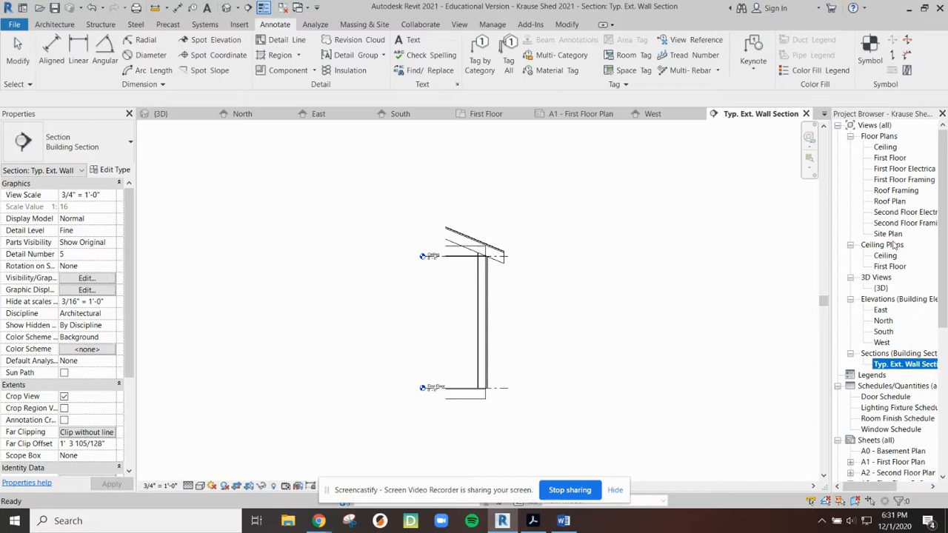
# Open sheet A1 - First Floor Plan and check the wall section's viewport title
pyautogui.scroll(-1, 892, 440)
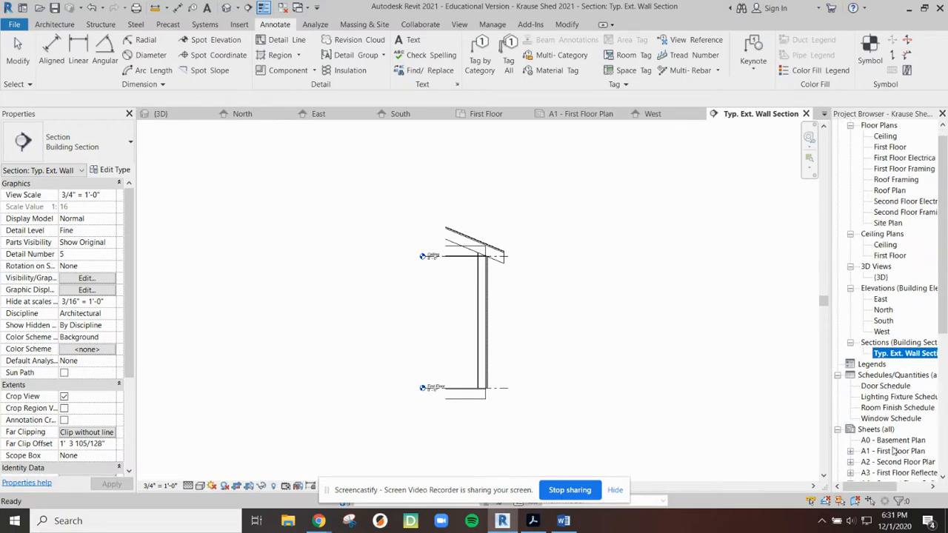
pyautogui.doubleClick(894, 451)
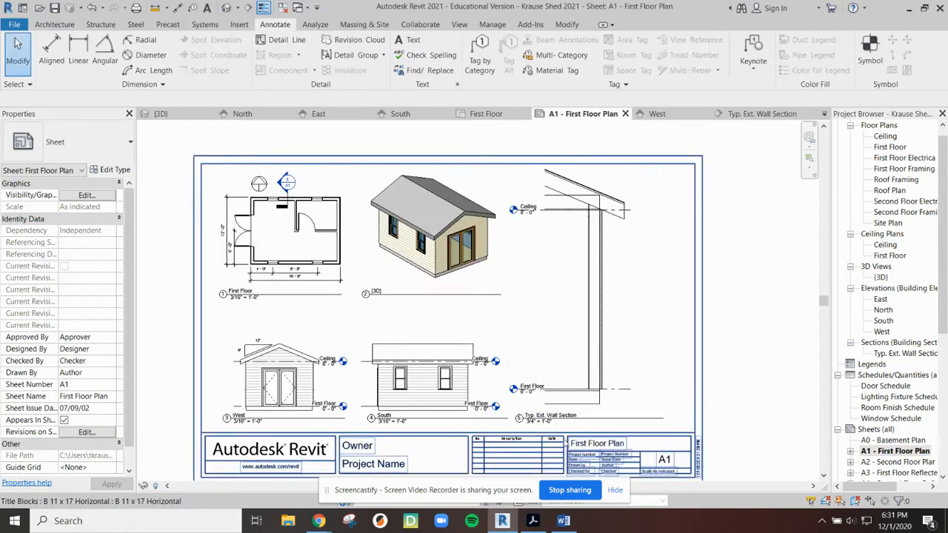
pyautogui.scroll(5, 564, 442)
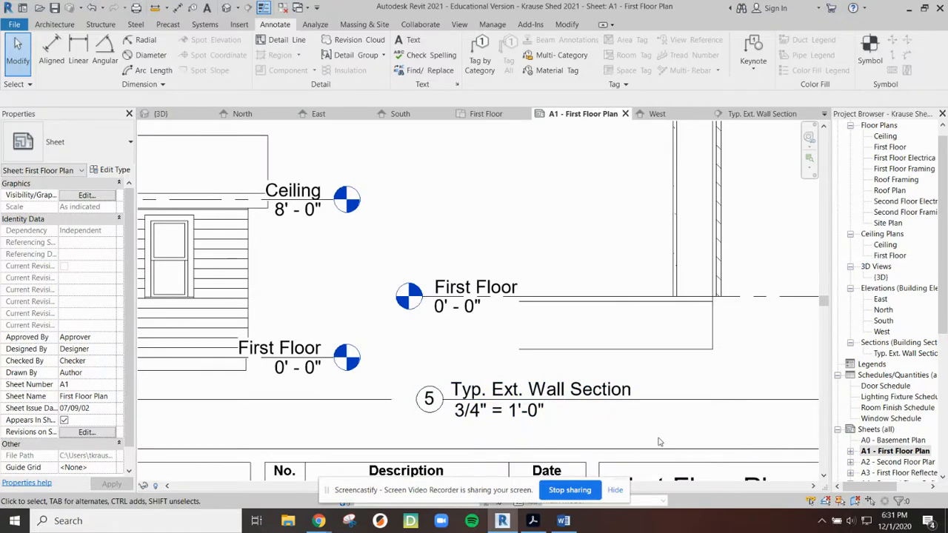
pyautogui.scroll(-2, 622, 333)
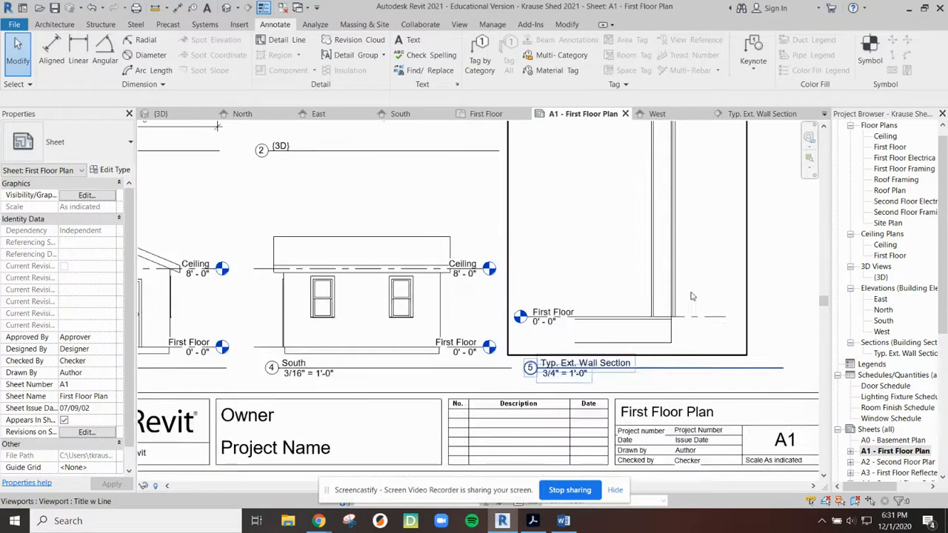
# Reopen the Typ. Ext. Wall Section view and frame the roof eave at the Ceiling level
pyautogui.click(892, 353)
pyautogui.doubleClick(890, 355)
pyautogui.scroll(5, 460, 282)
pyautogui.moveTo(524, 256); pyautogui.dragTo(481, 301, button='middle')
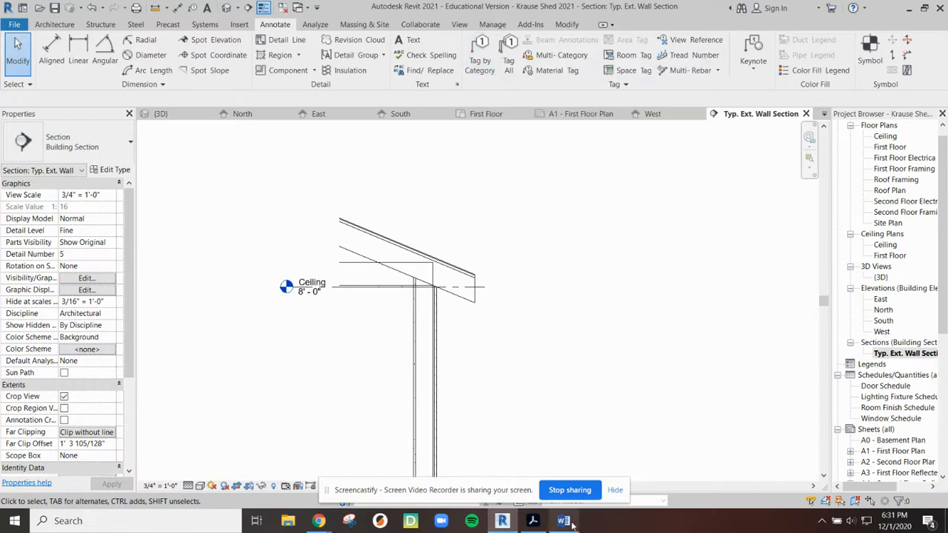
# Switch to the exemplar PDF in Acrobat and examine the alignment of the wall section's material notes and their leader lines
pyautogui.click(532, 521)
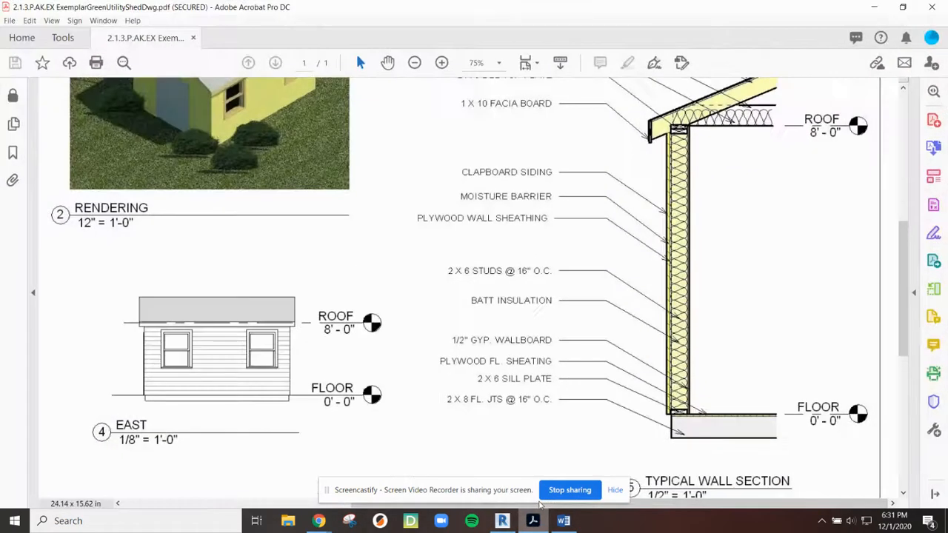
pyautogui.scroll(4, 583, 250)
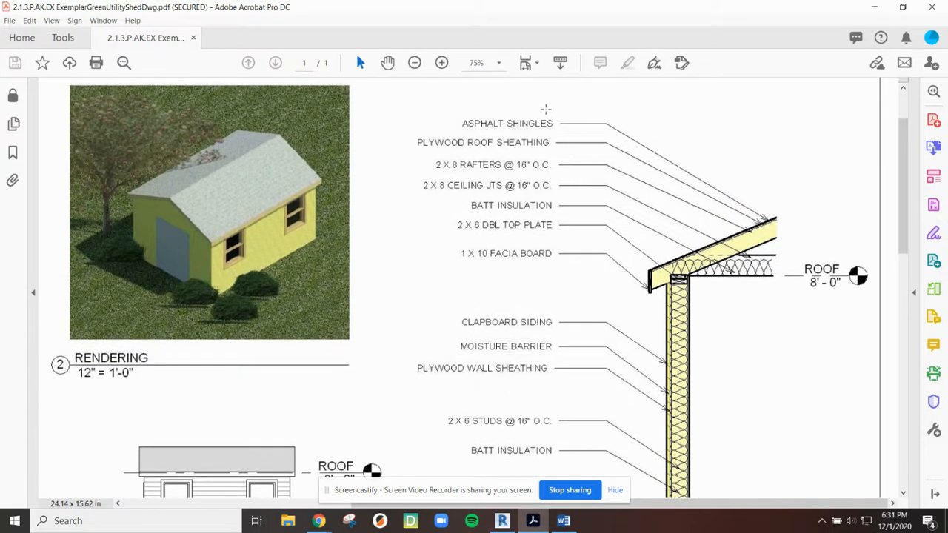
pyautogui.moveTo(545, 109); pyautogui.dragTo(563, 467)
pyautogui.scroll(1, 571, 287)
pyautogui.click(570, 90)
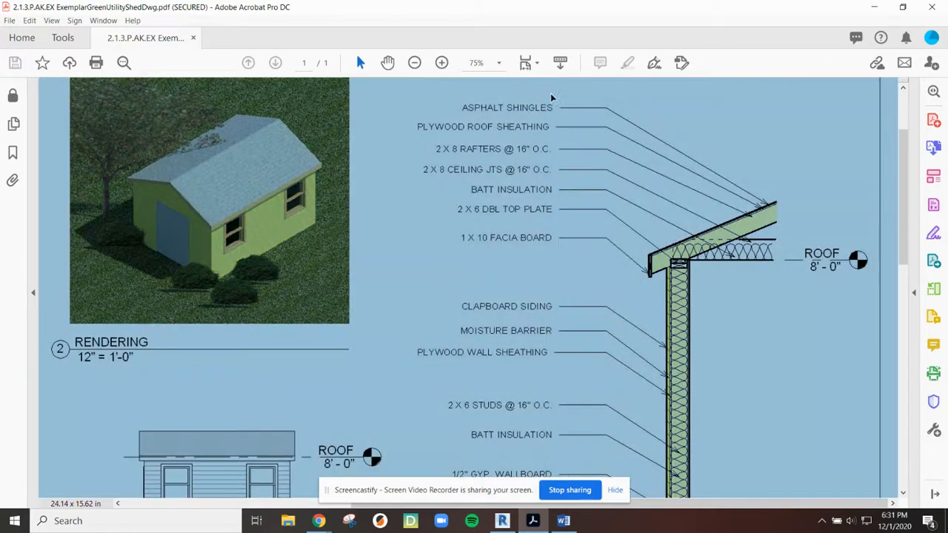
pyautogui.moveTo(556, 97); pyautogui.dragTo(607, 117)
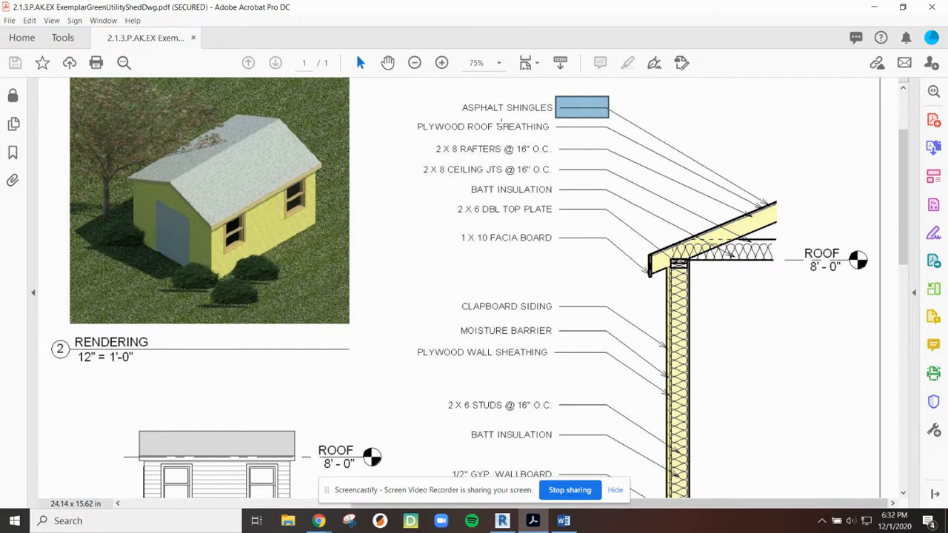
# Examine the Asphalt Shingles note, its leader and the other roof and wall notes in the exemplar's wall section
pyautogui.moveTo(619, 113); pyautogui.dragTo(665, 147)
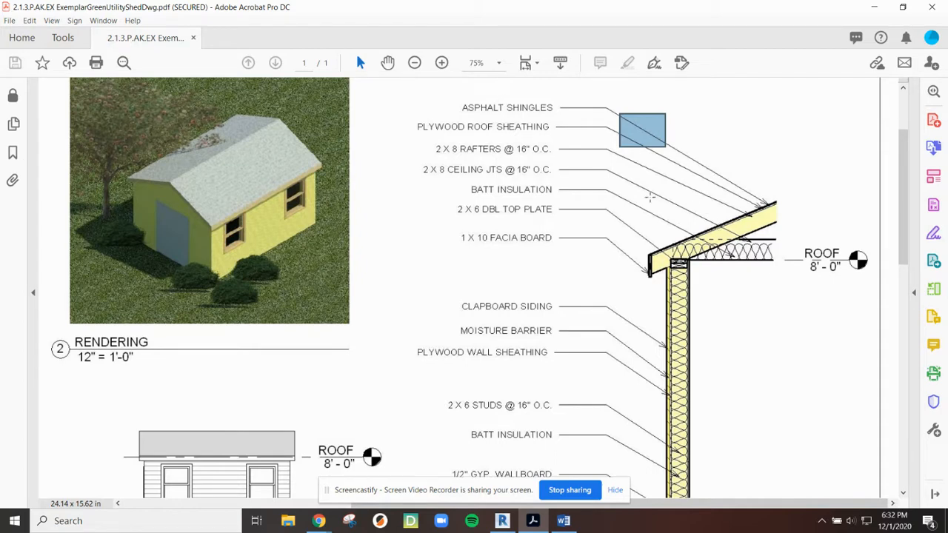
pyautogui.moveTo(451, 94); pyautogui.dragTo(561, 121)
pyautogui.scroll(-1, 548, 115)
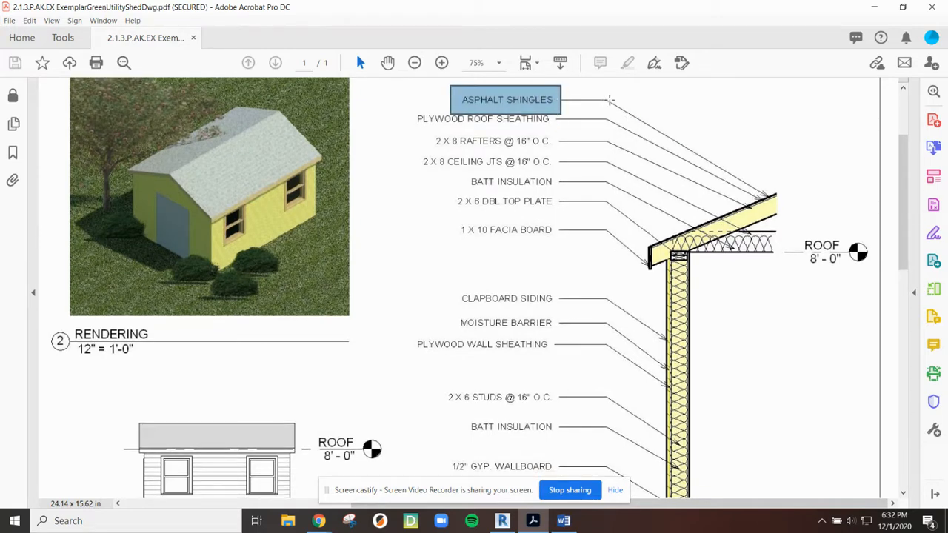
pyautogui.moveTo(638, 117); pyautogui.dragTo(698, 176)
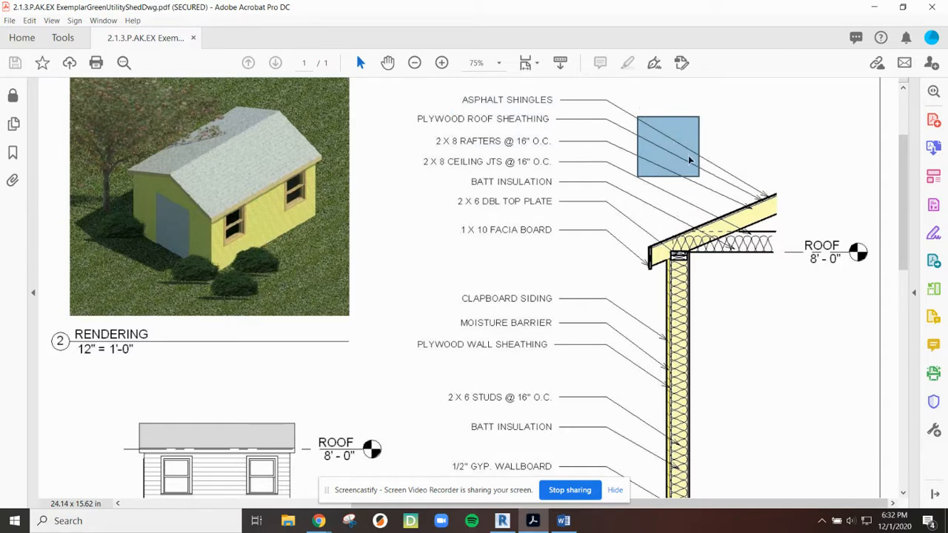
pyautogui.scroll(-4, 530, 211)
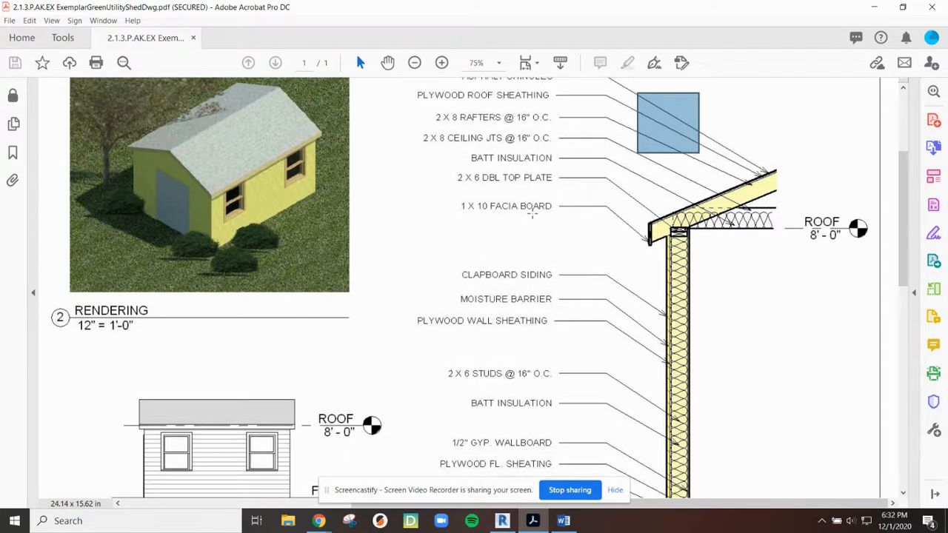
pyautogui.scroll(5, 531, 211)
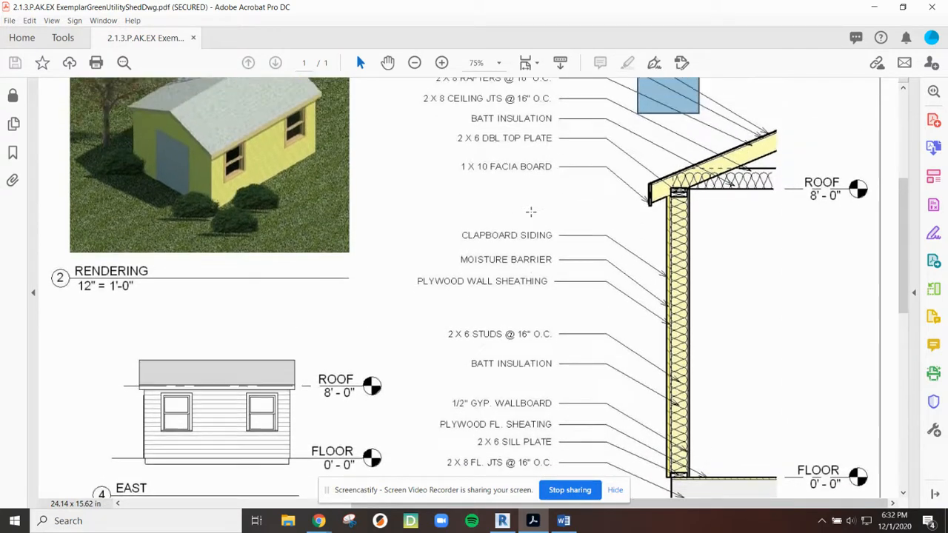
pyautogui.moveTo(459, 114); pyautogui.dragTo(584, 132)
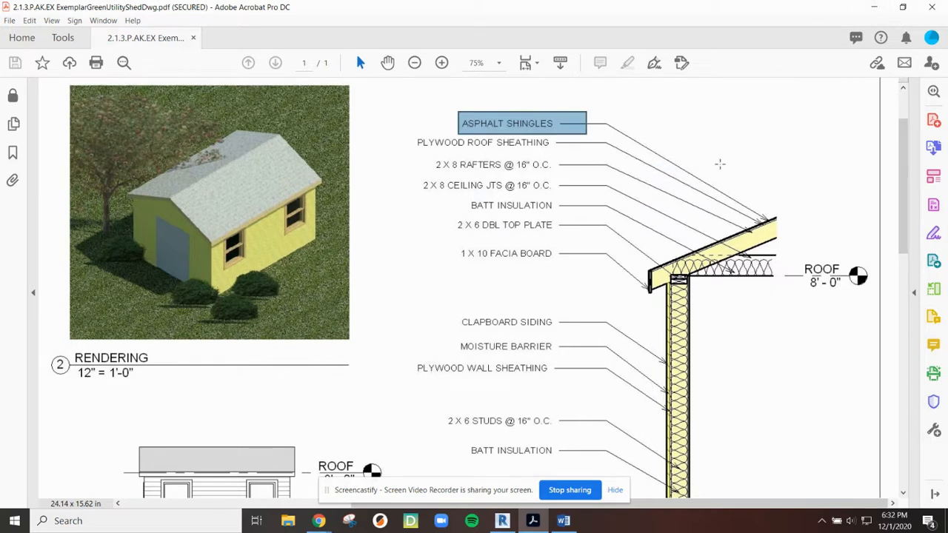
# Switch back to Revit and set up the Text tool with a two-segment leader attached at the text's middle on both sides
pyautogui.click(880, 11)
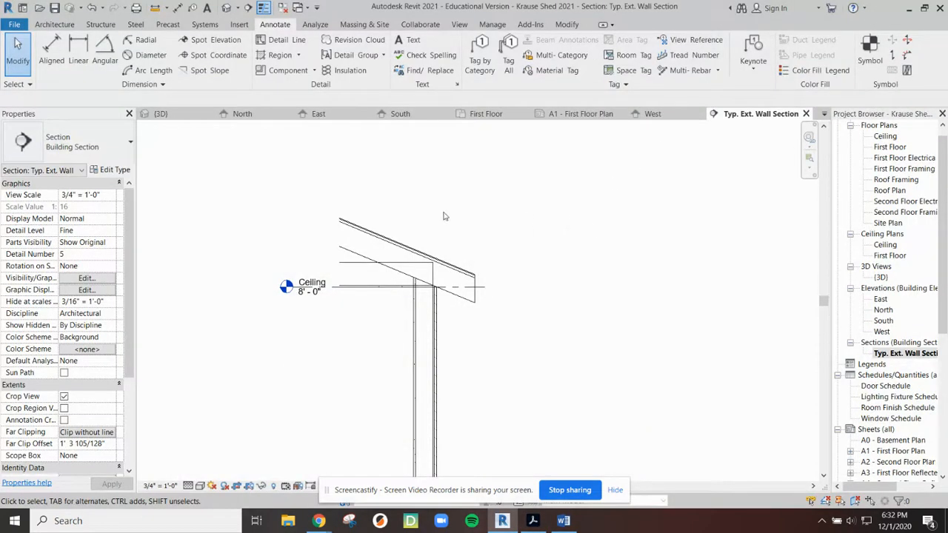
pyautogui.scroll(-5, 465, 249)
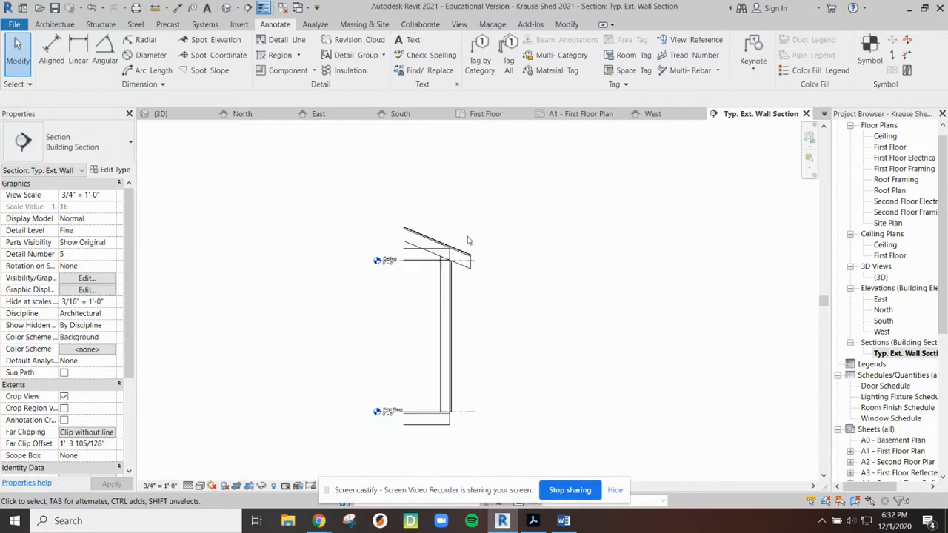
pyautogui.click(482, 57)
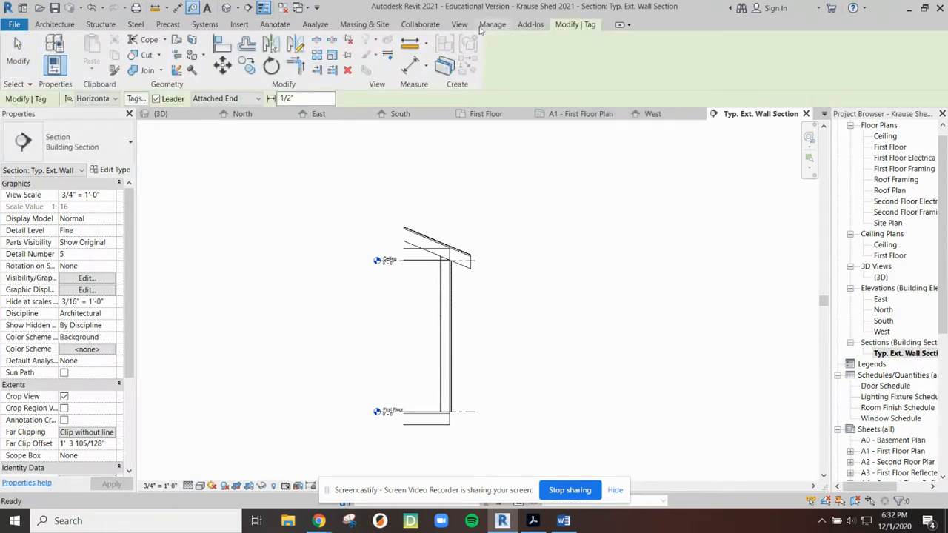
pyautogui.press('Escape')
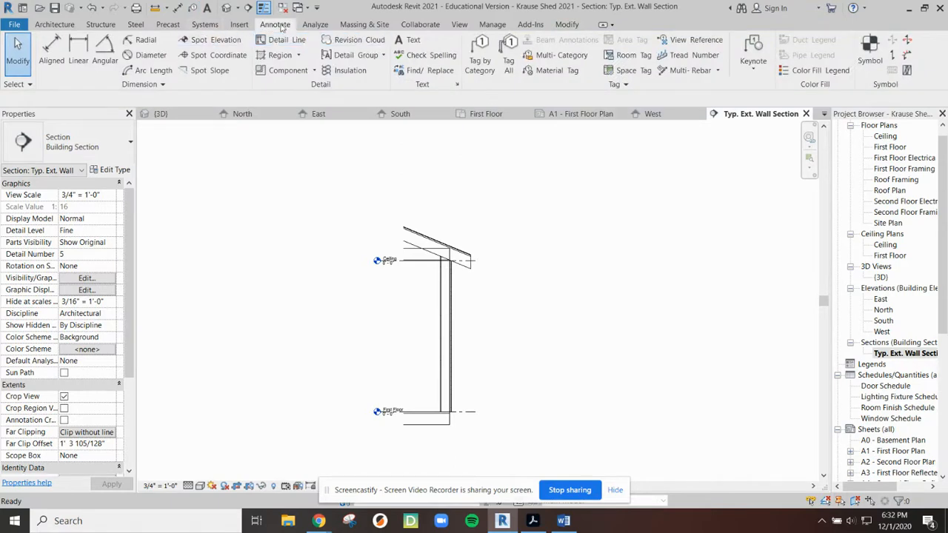
pyautogui.click(413, 42)
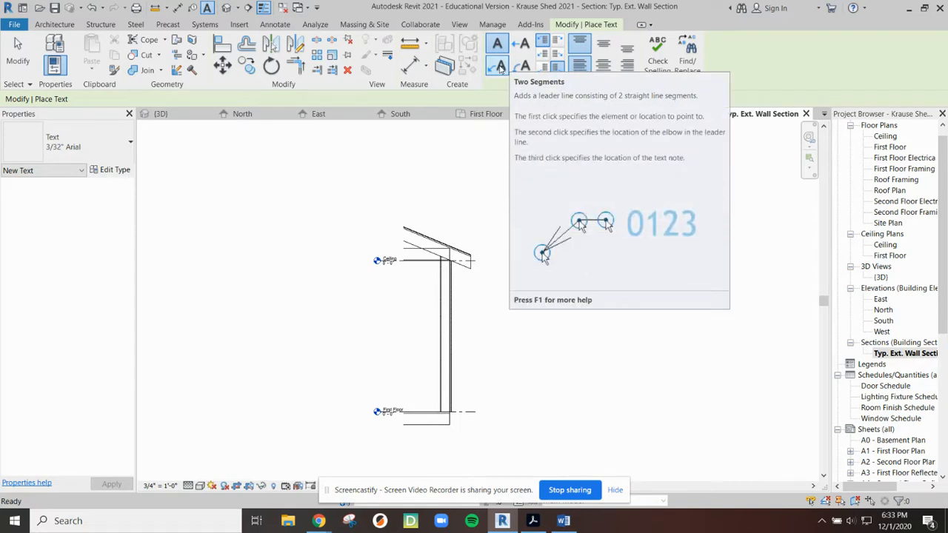
pyautogui.click(501, 67)
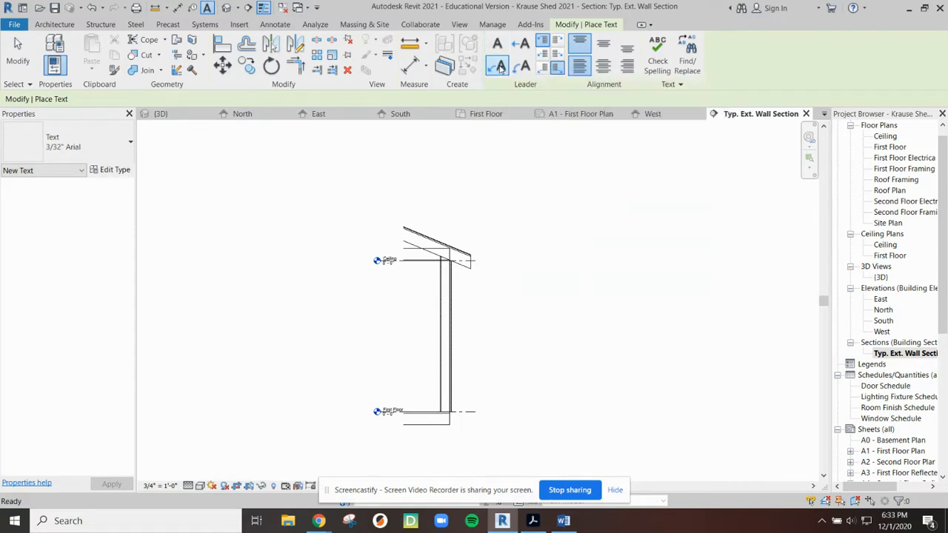
pyautogui.click(544, 55)
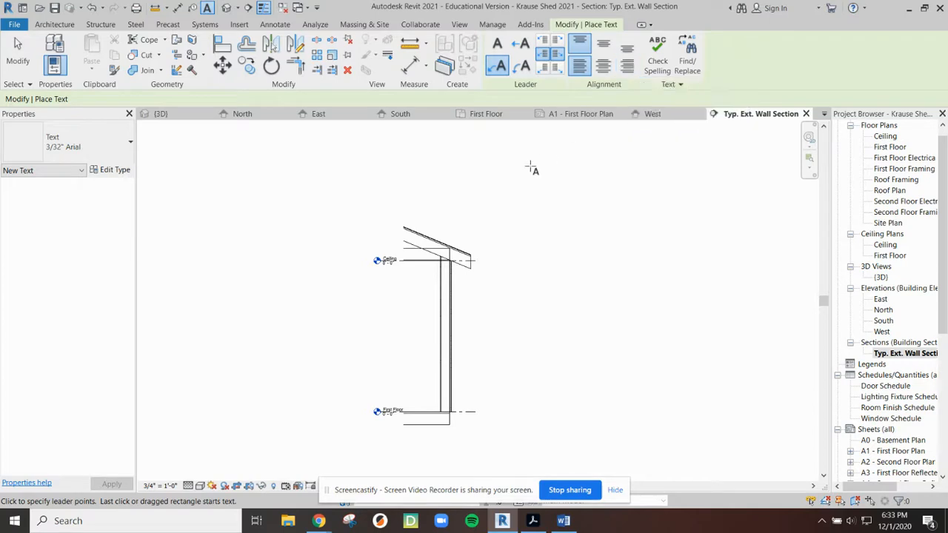
# Add an "Asphalt Shingles" text note beyond the eave, with its two-segment leader pointing to the roof's top surface
pyautogui.scroll(3, 441, 228)
pyautogui.scroll(2, 440, 228)
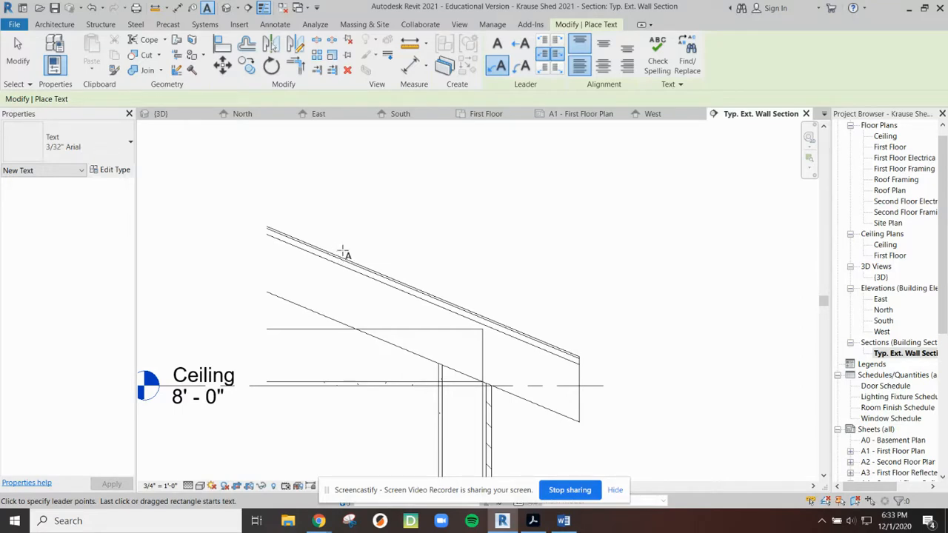
pyautogui.click(331, 252)
pyautogui.scroll(-1, 440, 193)
pyautogui.scroll(-1, 448, 185)
pyautogui.scroll(-2, 448, 185)
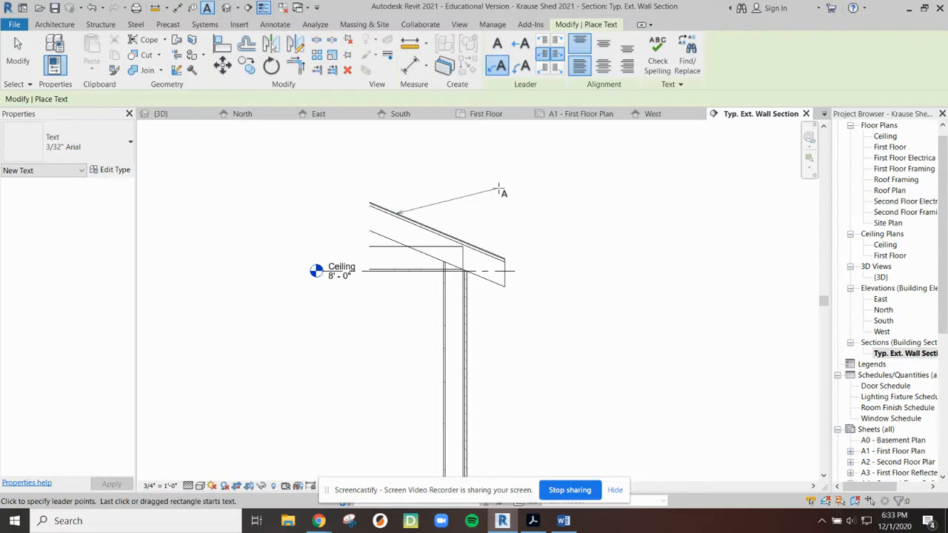
pyautogui.scroll(1, 502, 193)
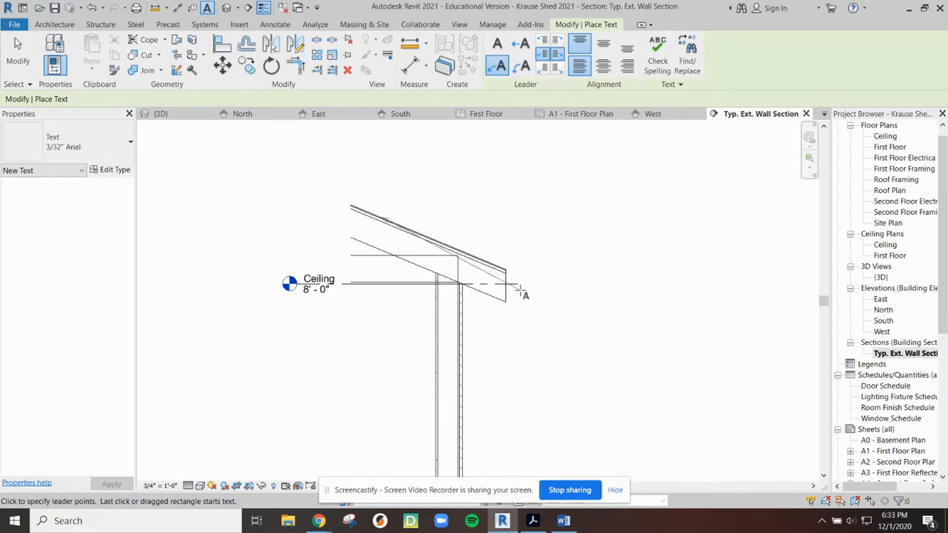
pyautogui.scroll(-1, 511, 285)
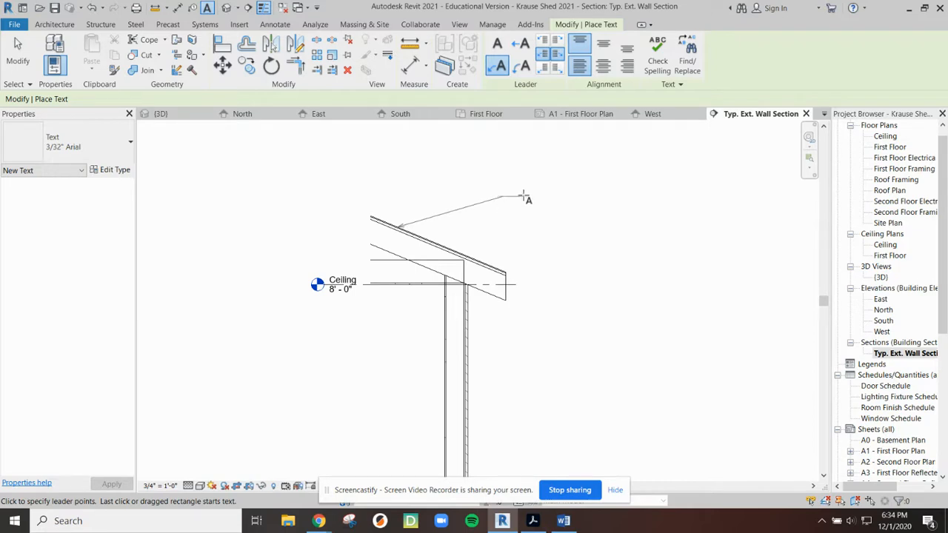
pyautogui.scroll(3, 521, 211)
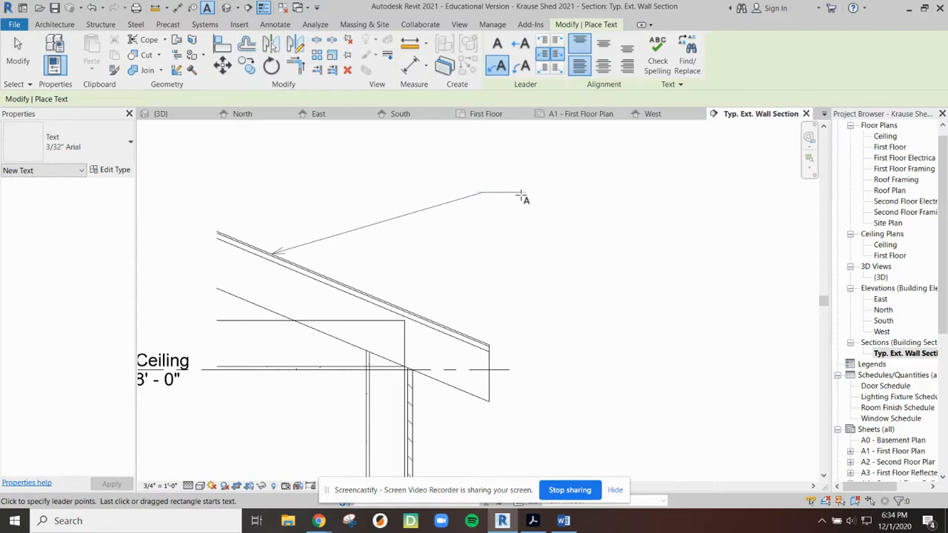
pyautogui.click(521, 196)
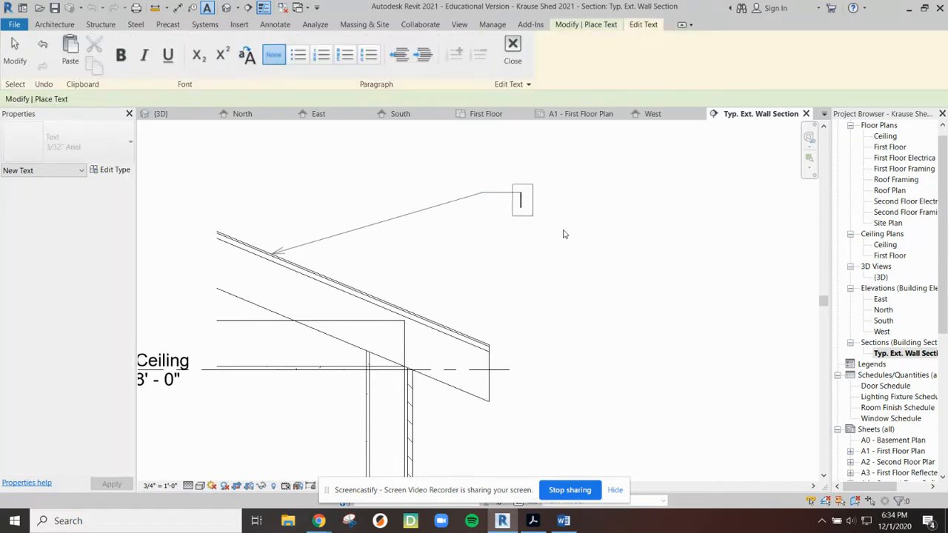
pyautogui.write('Asphalt Shngles')
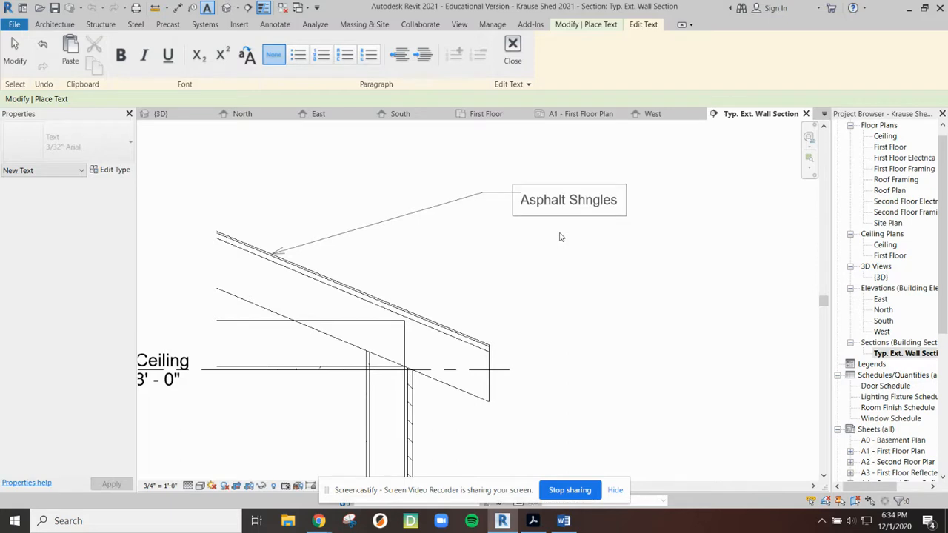
pyautogui.write('i')
pyautogui.click(570, 257)
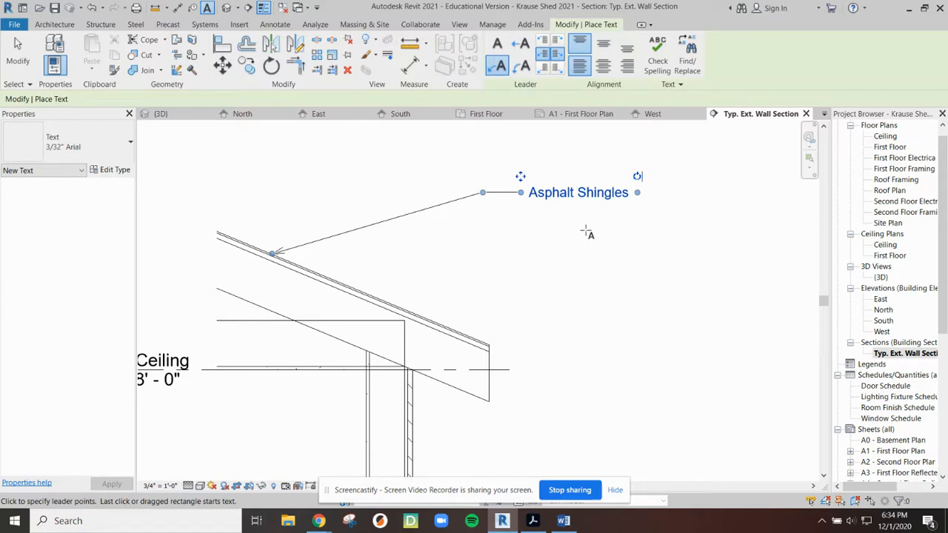
pyautogui.press('Escape')
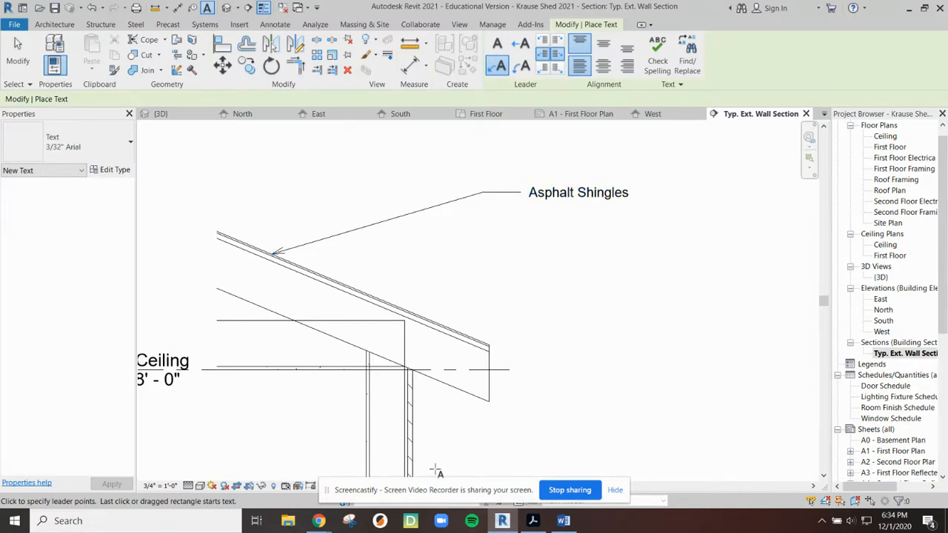
# Check the exemplar PDF, then add a "3/4" Plywood Sheathing" note pointing to the roof sheathing, aligned beneath the Asphalt Shingles note
pyautogui.click(533, 522)
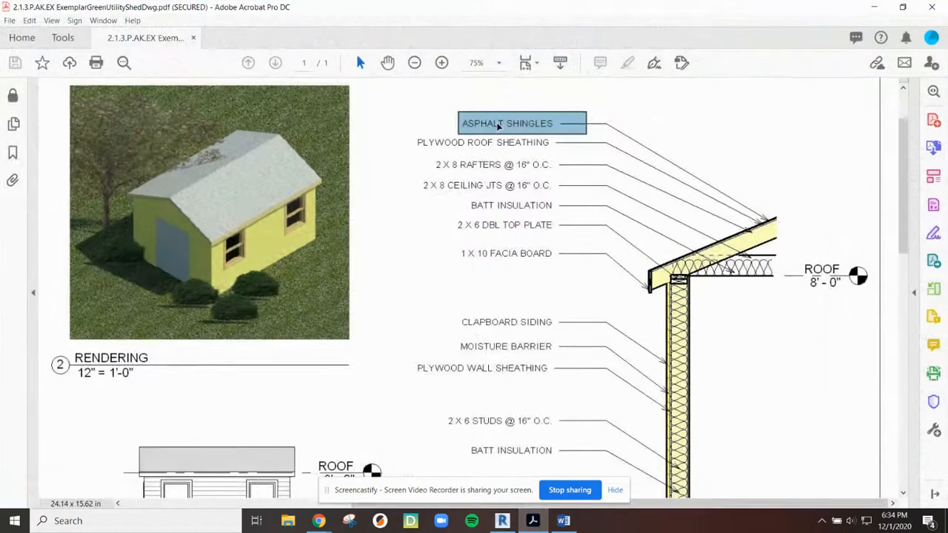
pyautogui.click(873, 8)
pyautogui.scroll(-1, 443, 236)
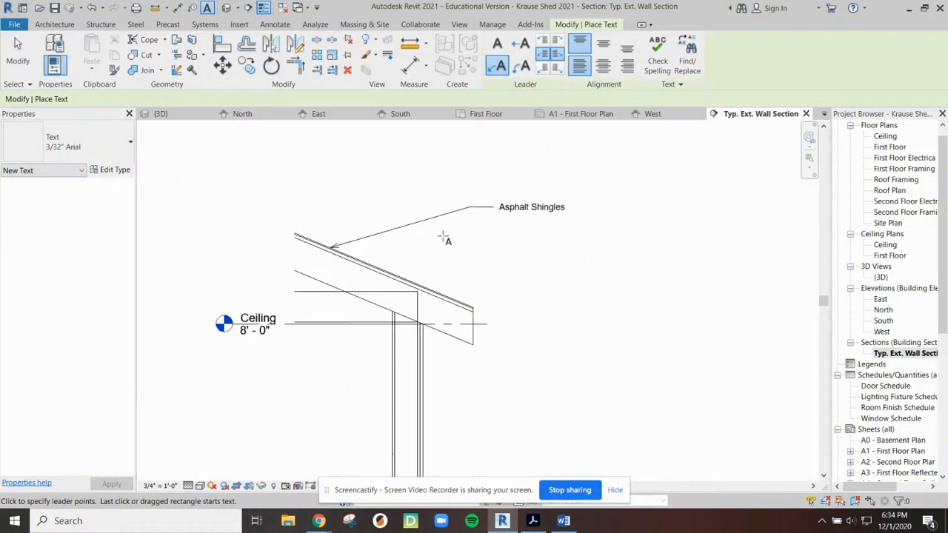
pyautogui.scroll(4, 360, 268)
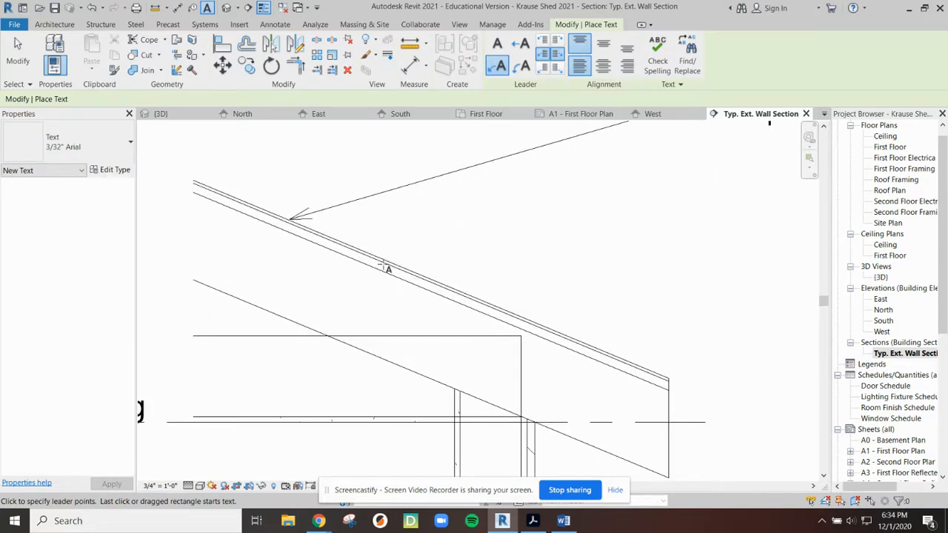
pyautogui.click(385, 265)
pyautogui.scroll(-2, 505, 224)
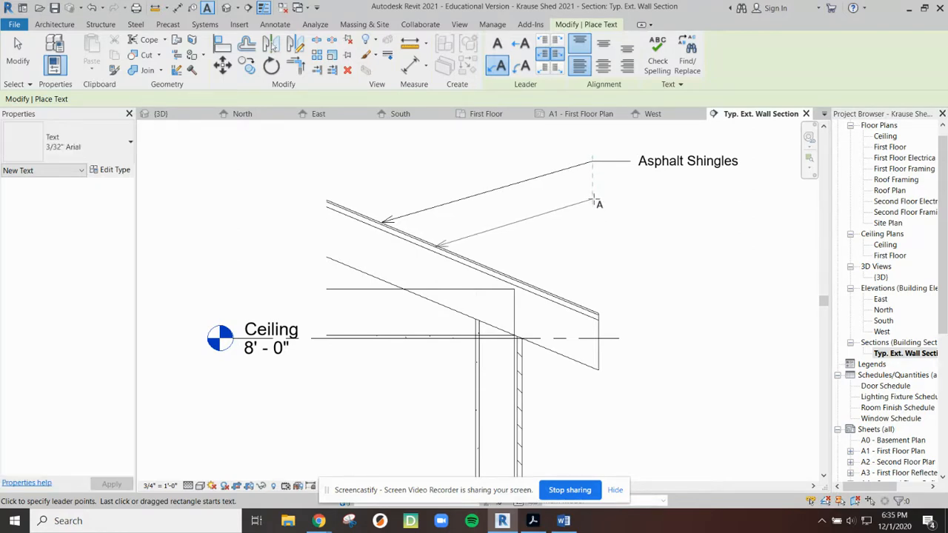
pyautogui.click(592, 200)
pyautogui.click(632, 201)
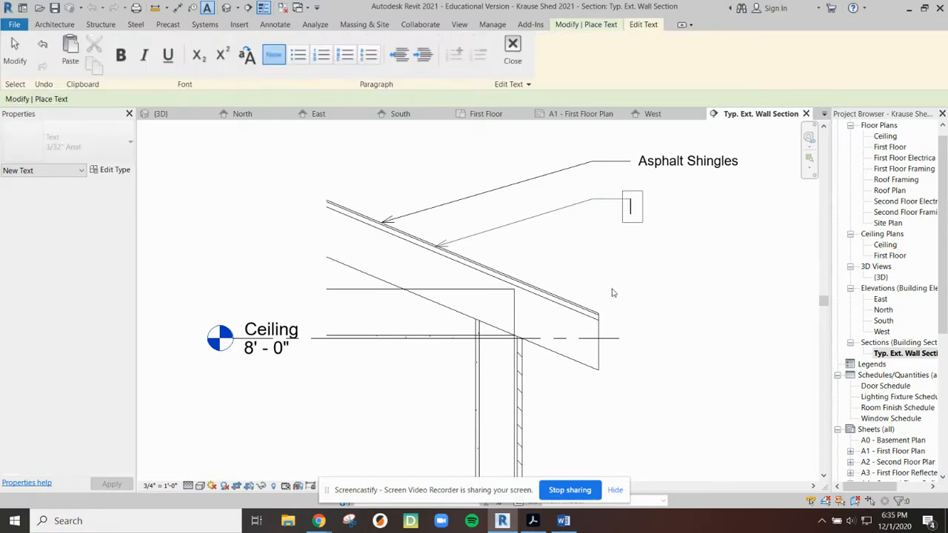
pyautogui.write('p')
pyautogui.press('BackSpace')
pyautogui.write('3/4"')
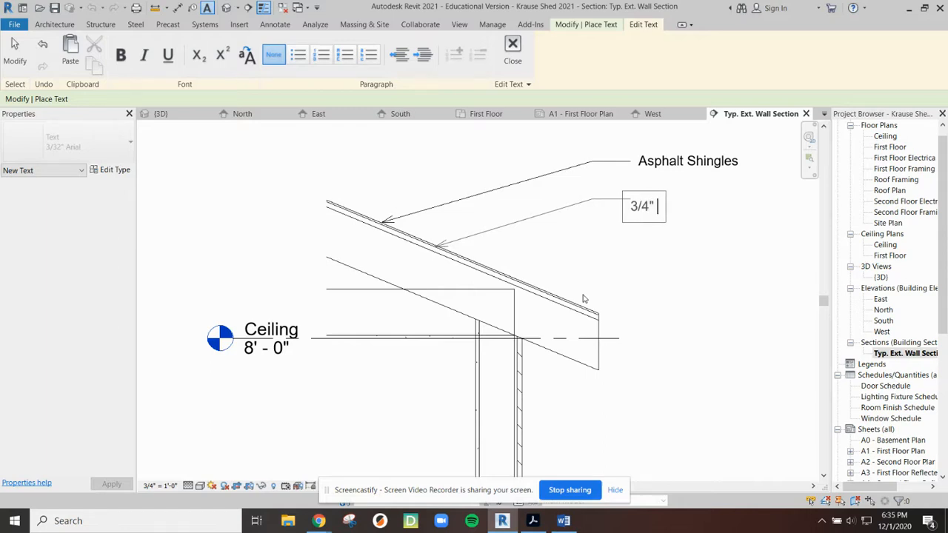
pyautogui.write(' Plywoo')
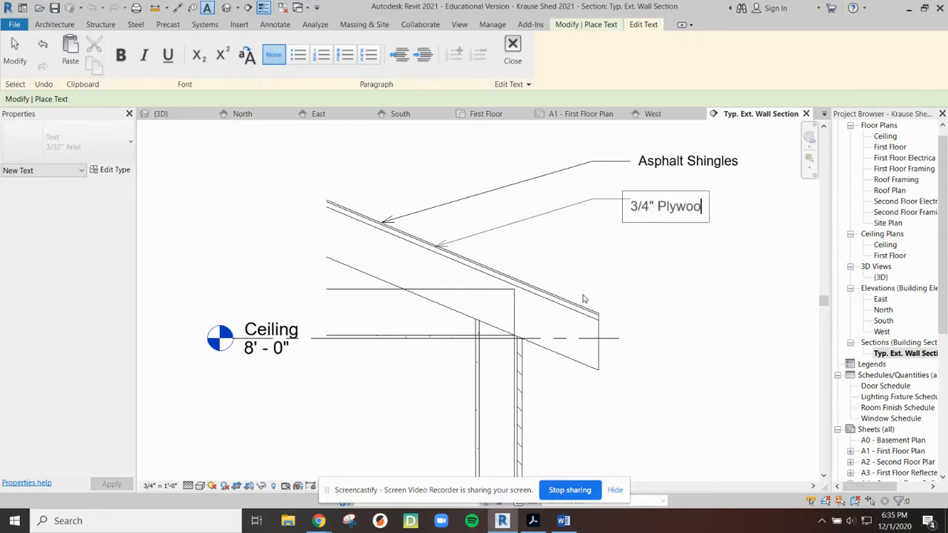
pyautogui.write('d Sheathing')
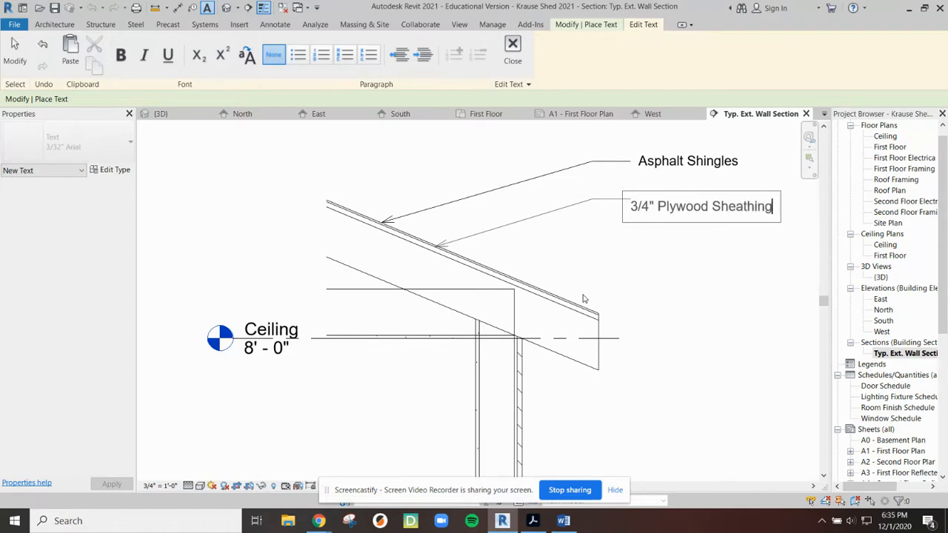
pyautogui.click(672, 283)
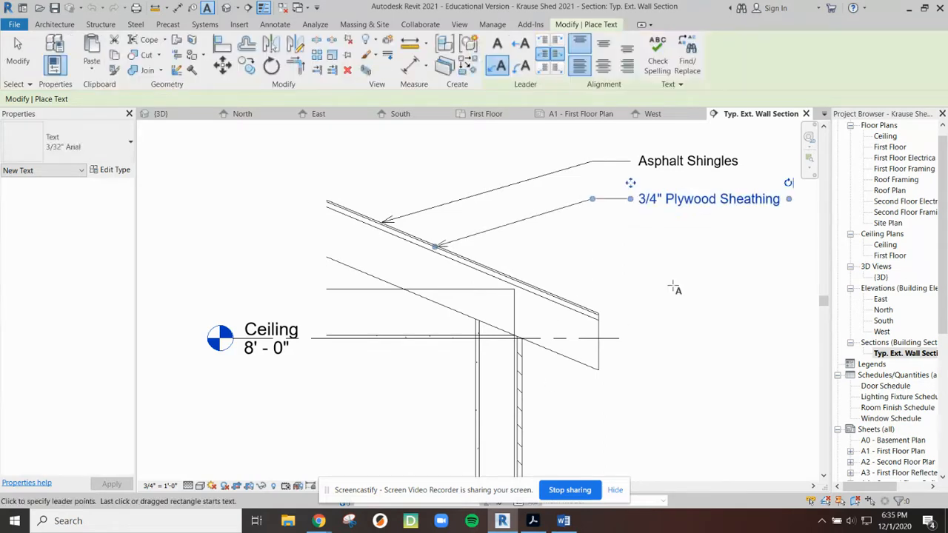
pyautogui.click(673, 287)
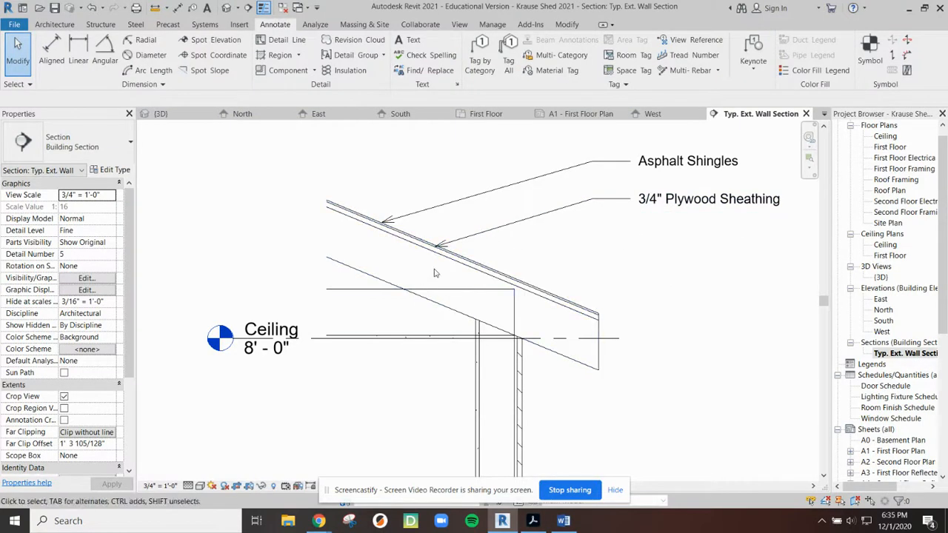
# Examine the layer structure of the Wood Rafter 8" - Asphalt Shingle roof, focusing on the sheathing layer, and close it without changes
pyautogui.click(455, 263)
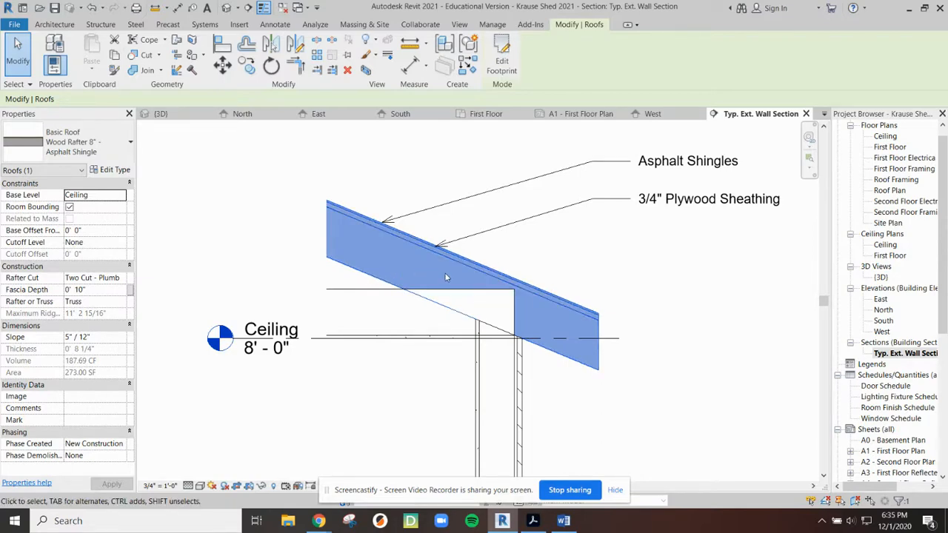
pyautogui.click(121, 171)
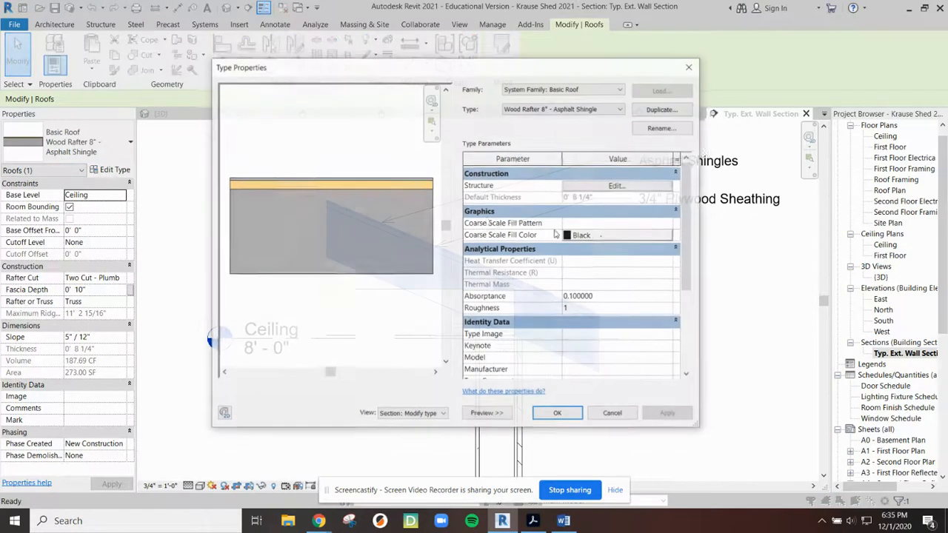
pyautogui.click(615, 186)
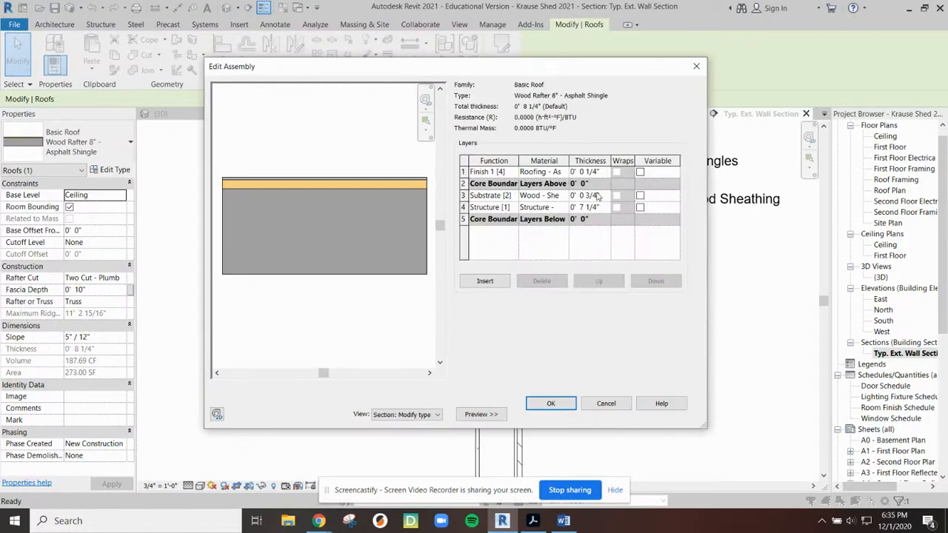
pyautogui.click(463, 194)
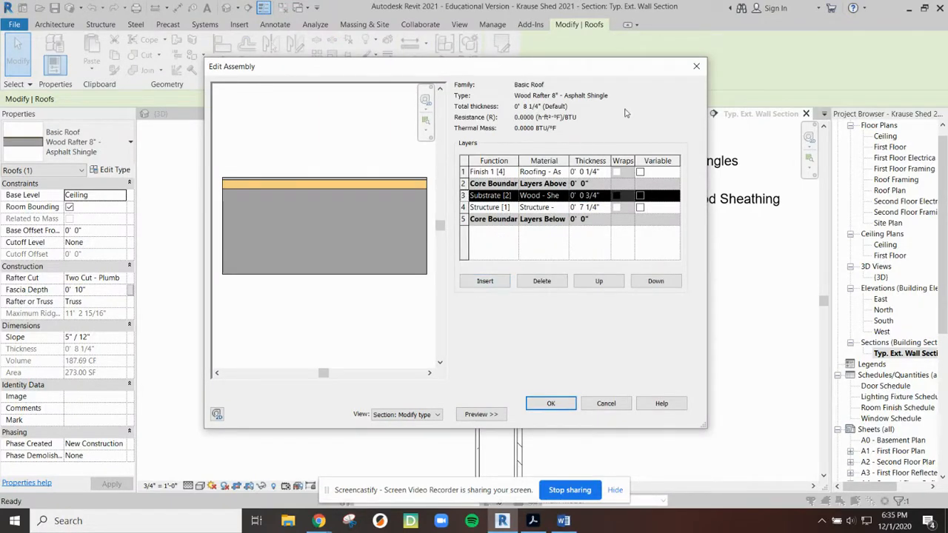
pyautogui.click(696, 66)
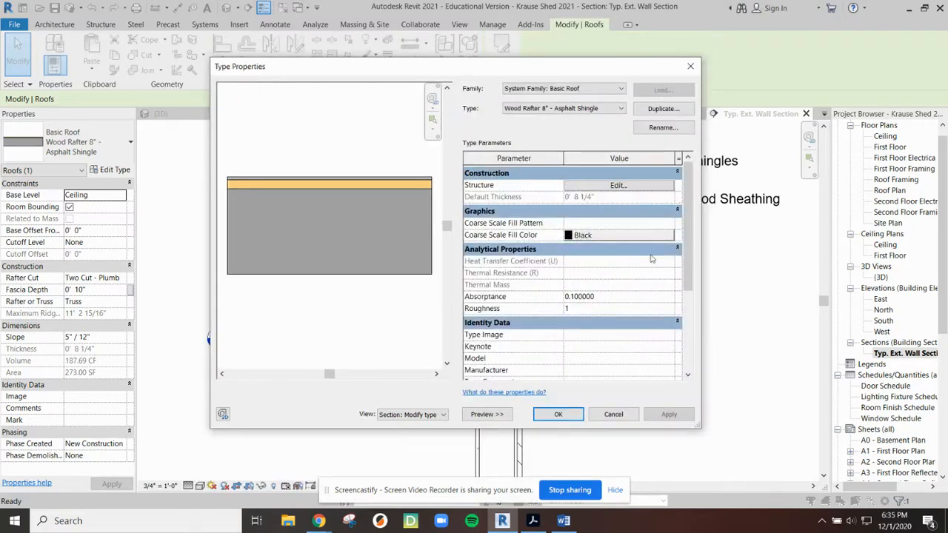
pyautogui.click(613, 415)
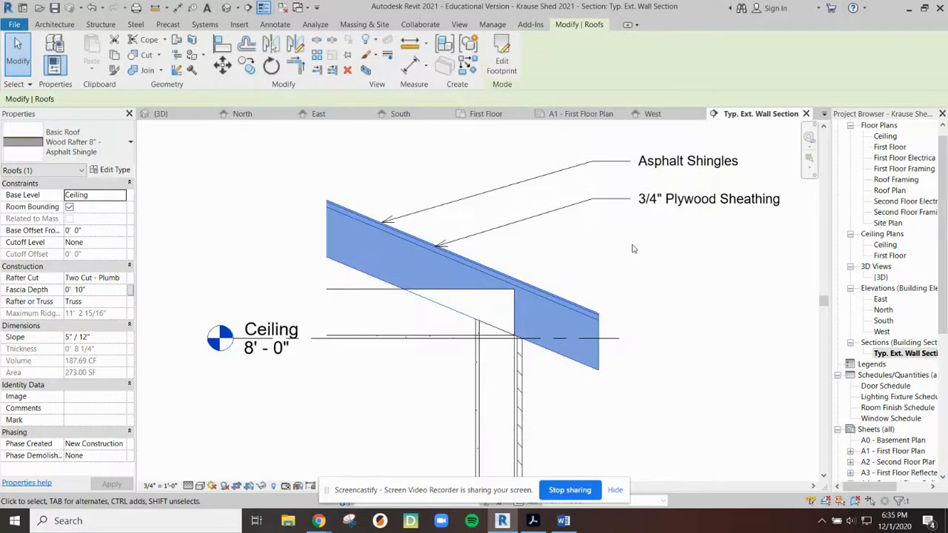
pyautogui.click(630, 273)
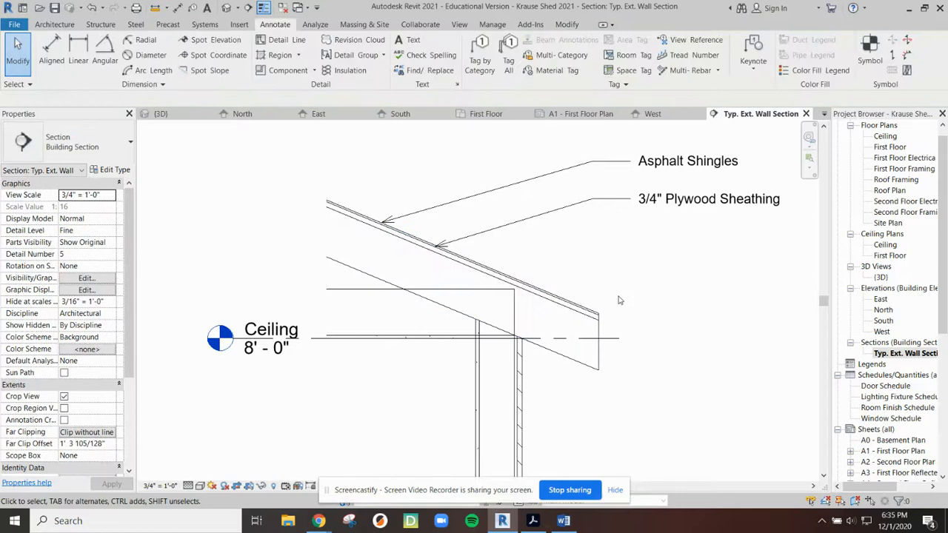
# Check on sheet A1 - First Floor Plan how the roof notes sit against the title block border, then return to the wall section
pyautogui.scroll(-2, 645, 260)
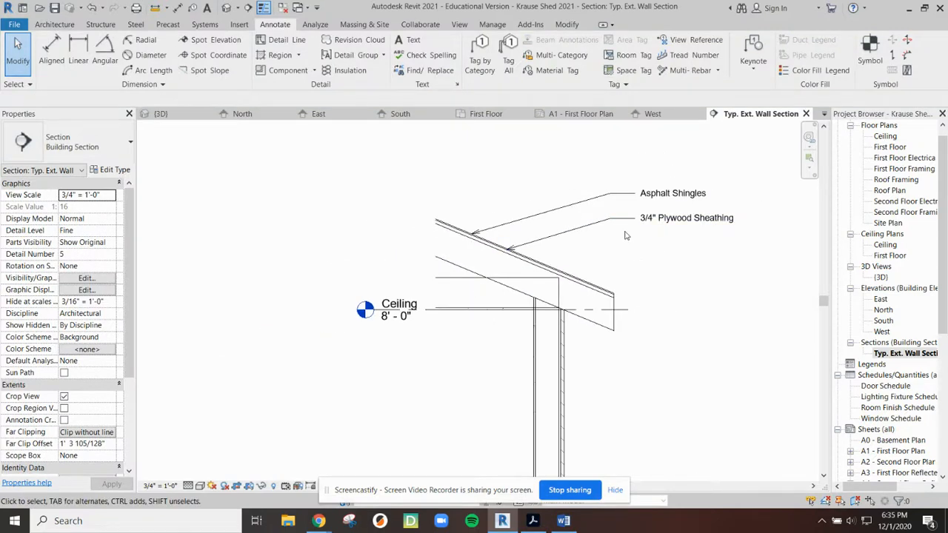
pyautogui.scroll(-4, 628, 248)
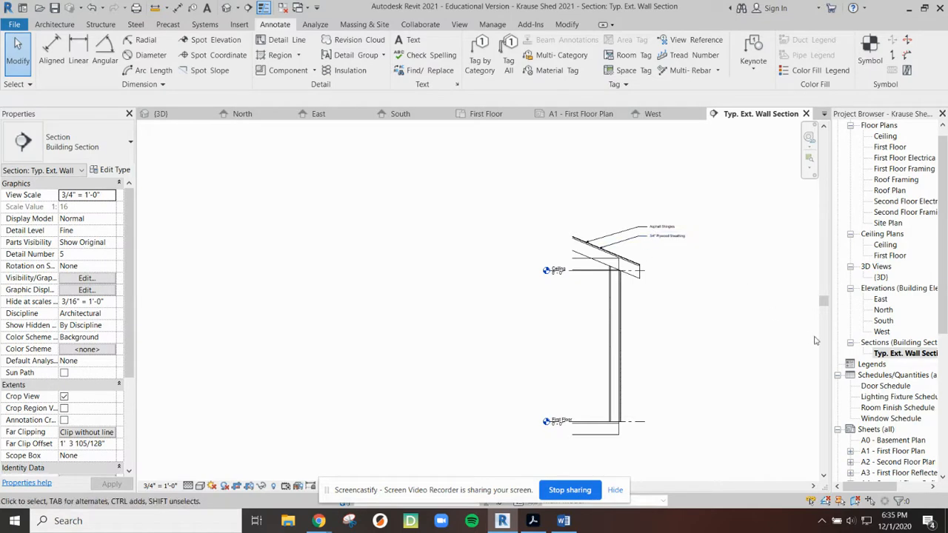
pyautogui.click(892, 451)
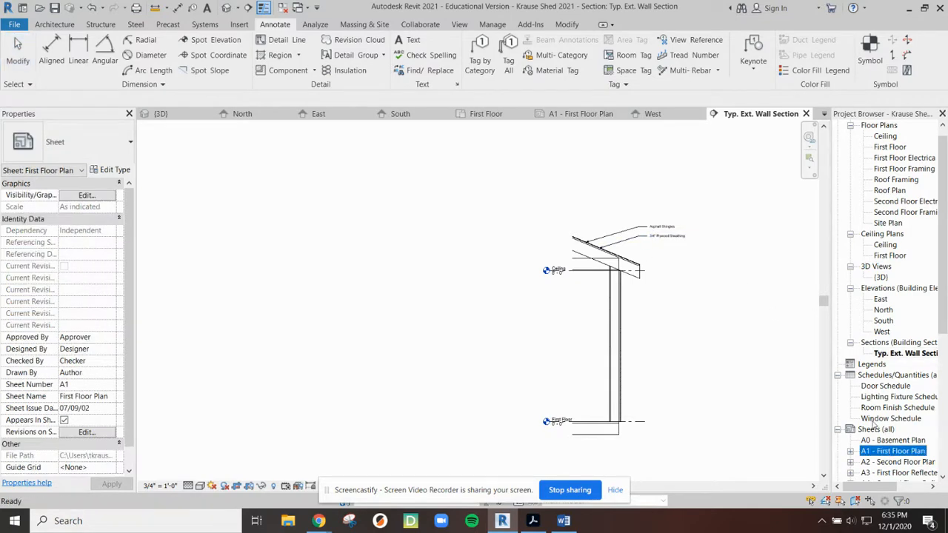
pyautogui.click(587, 116)
pyautogui.scroll(-1, 673, 224)
pyautogui.scroll(6, 673, 225)
pyautogui.scroll(-5, 673, 228)
pyautogui.scroll(3, 681, 236)
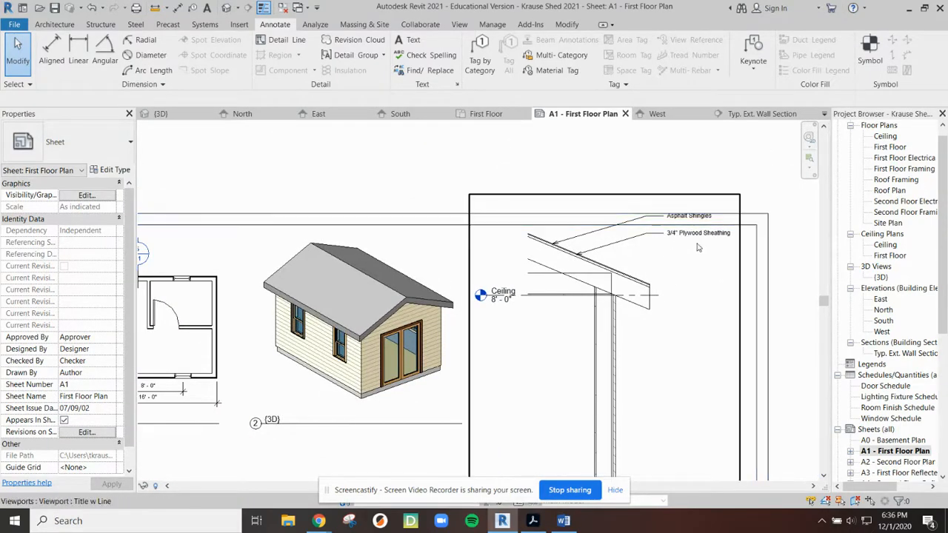
pyautogui.scroll(-1, 672, 284)
pyautogui.moveTo(672, 283); pyautogui.dragTo(629, 281, button='middle')
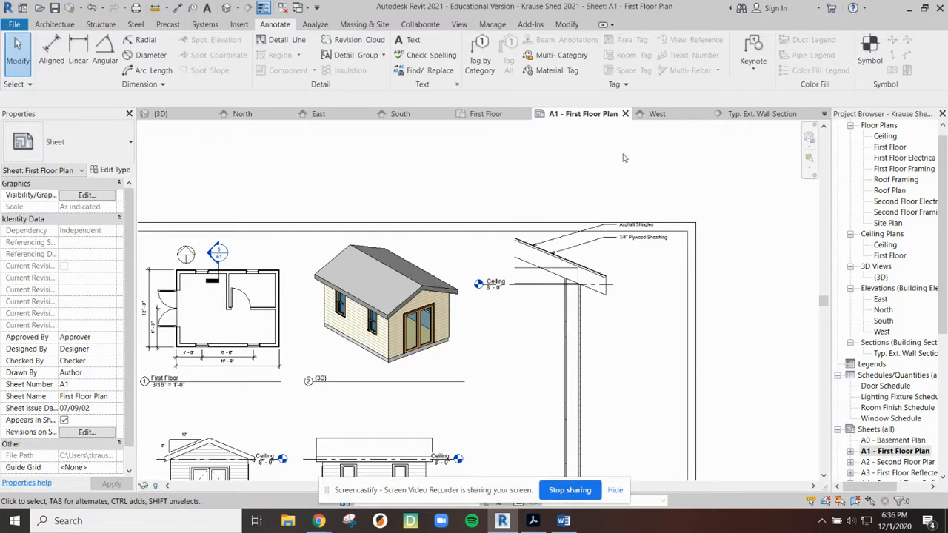
pyautogui.click(753, 115)
pyautogui.scroll(4, 600, 272)
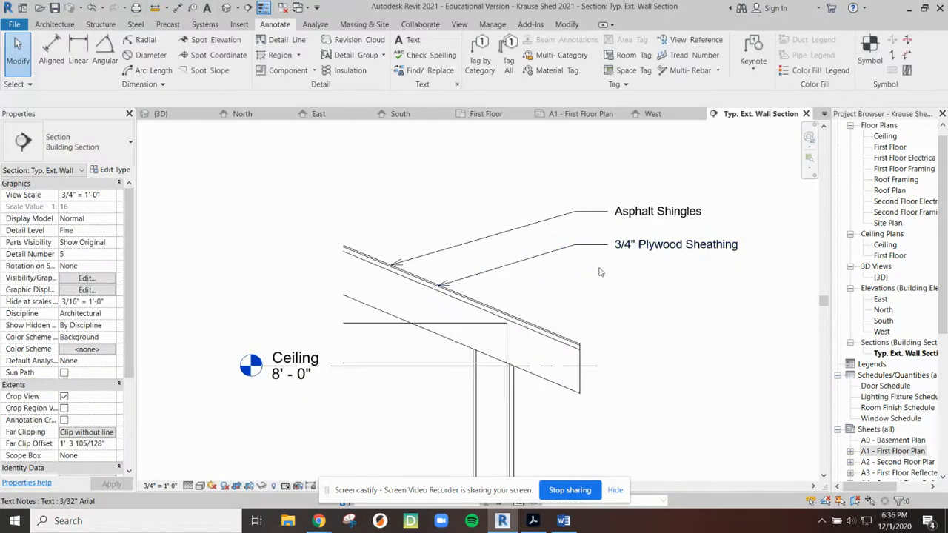
# Try to lower the 3/4" Plywood Sheathing note by its leader elbow and text box, then undo the changes
pyautogui.click(564, 248)
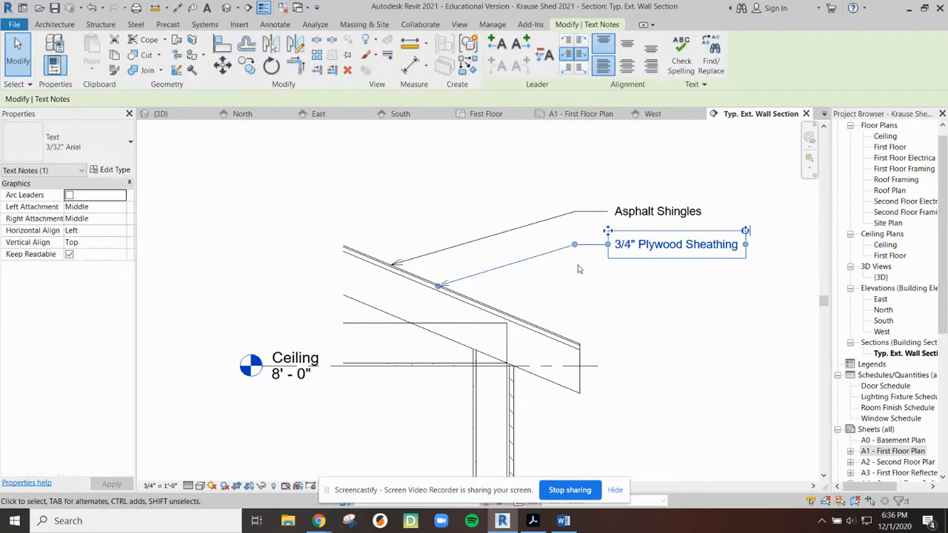
pyautogui.moveTo(575, 245); pyautogui.dragTo(606, 268)
pyautogui.moveTo(746, 247); pyautogui.dragTo(756, 263)
pyautogui.moveTo(609, 232); pyautogui.dragTo(610, 254)
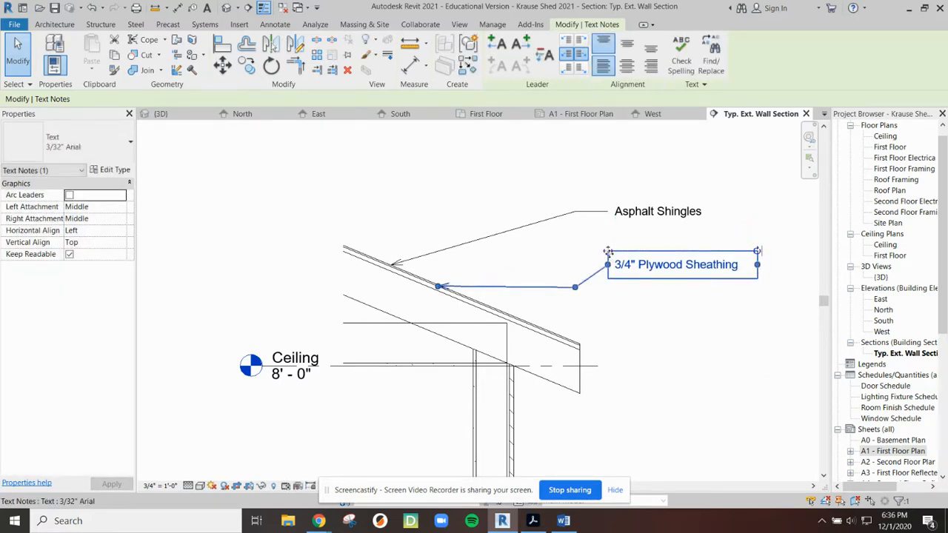
pyautogui.hotkey('ctrl', 'z')
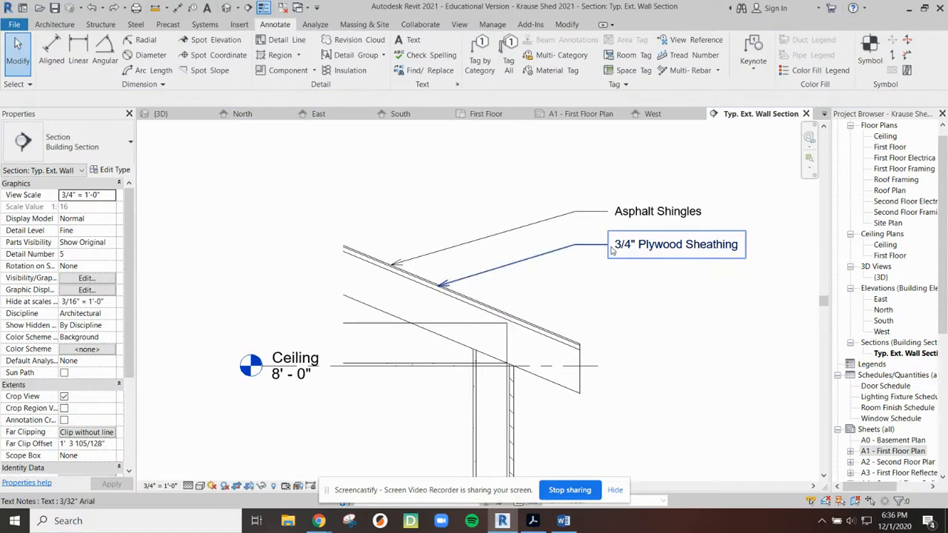
# Lower the 3/4" Plywood Sheathing note, then move the Asphalt Shingles note down to sit just above it, keeping both left-aligned
pyautogui.click(609, 237)
pyautogui.moveTo(607, 231); pyautogui.dragTo(605, 256)
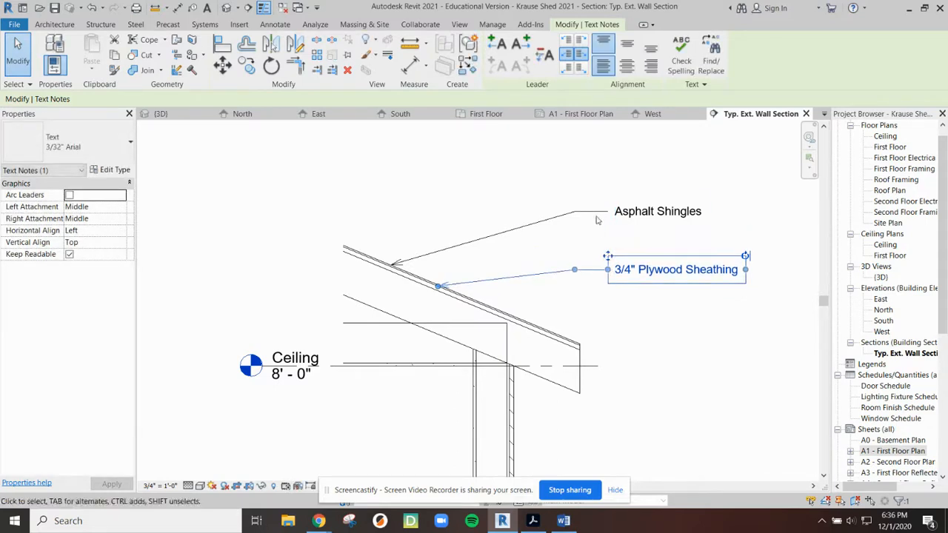
pyautogui.click(609, 209)
pyautogui.keyDown('ctrl'); pyautogui.moveTo(607, 199); pyautogui.dragTo(608, 235); pyautogui.keyUp('ctrl')
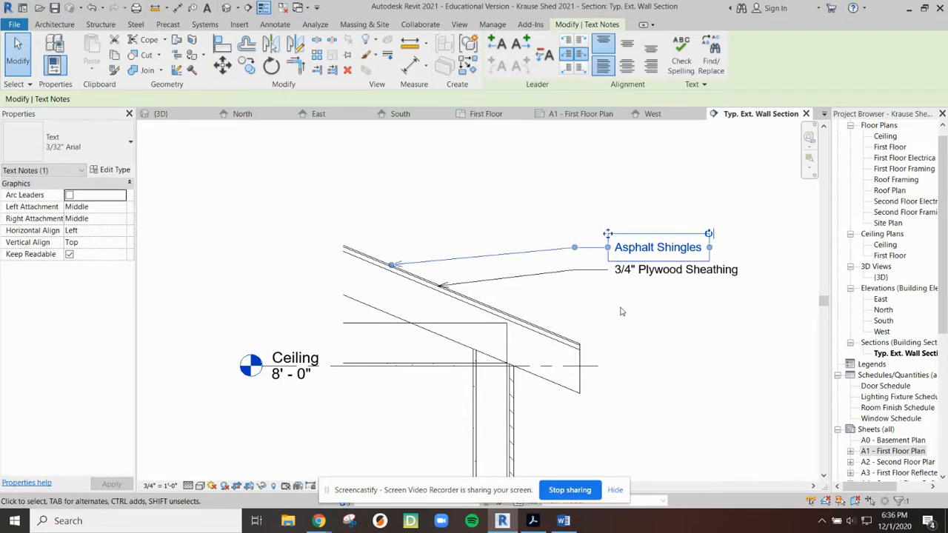
pyautogui.click(624, 311)
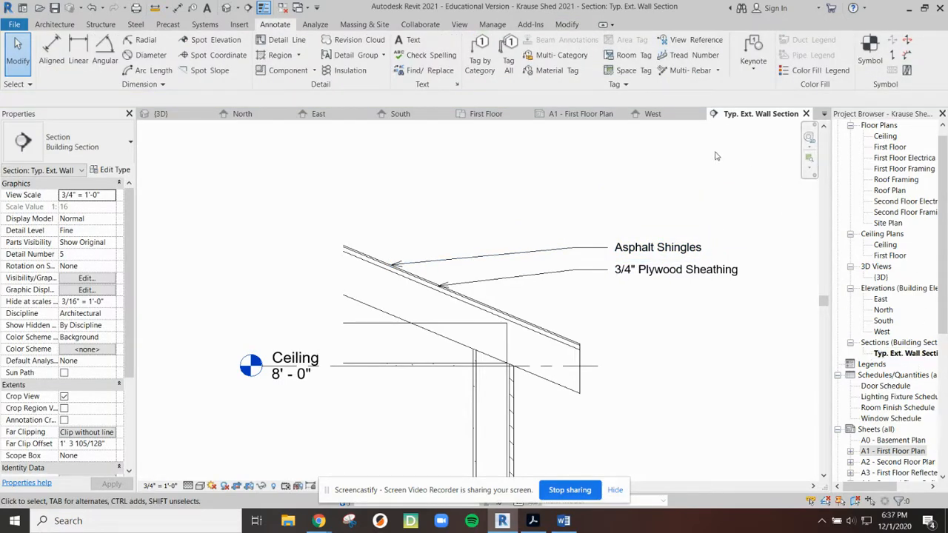
# Check on sheet A1 - First Floor Plan whether the lowered roof notes fit inside the title block border
pyautogui.click(581, 113)
pyautogui.scroll(5, 649, 244)
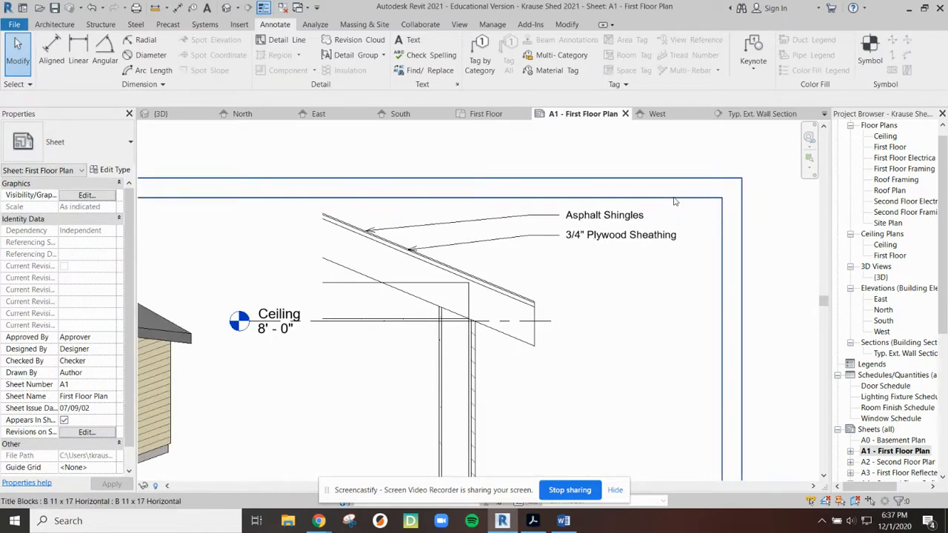
pyautogui.scroll(1, 674, 201)
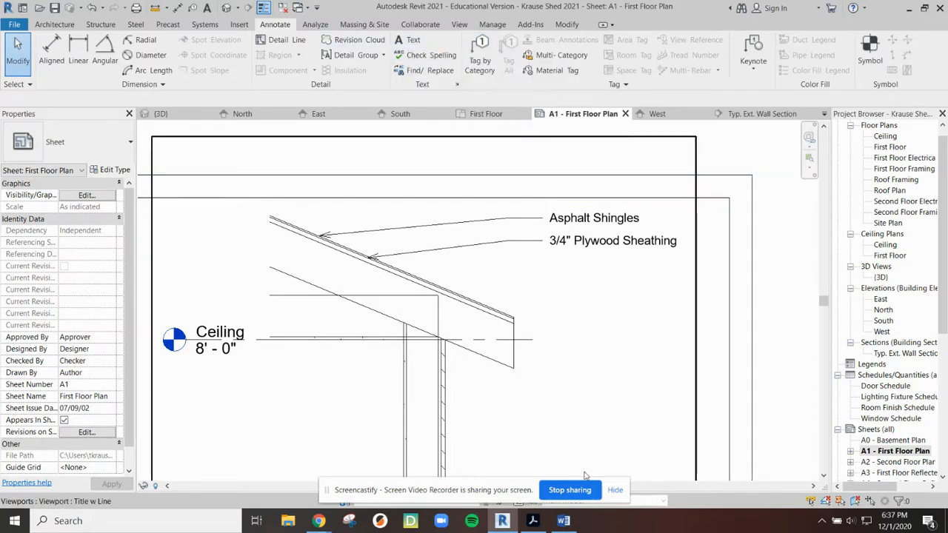
# Switch to the exemplar PDF and examine the 2 x 6 double top plate, its note and the sill plate at the wall's base
pyautogui.click(532, 521)
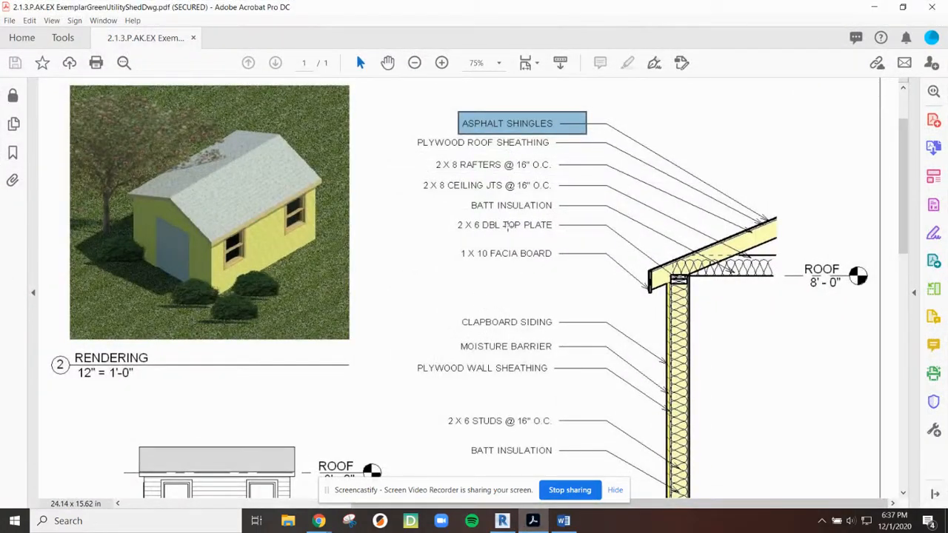
pyautogui.scroll(-3, 735, 243)
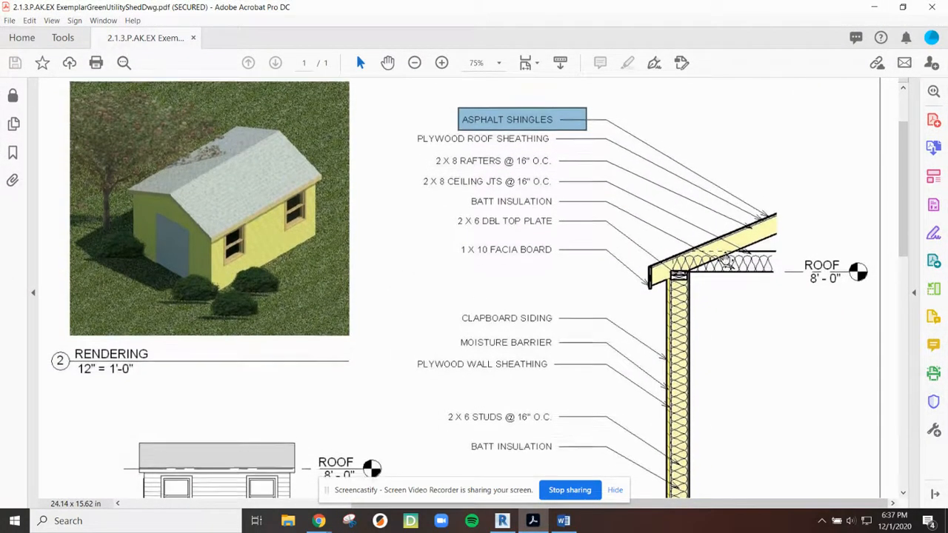
pyautogui.keyDown('ctrl'); pyautogui.scroll(3, 734, 242); pyautogui.keyUp('ctrl')
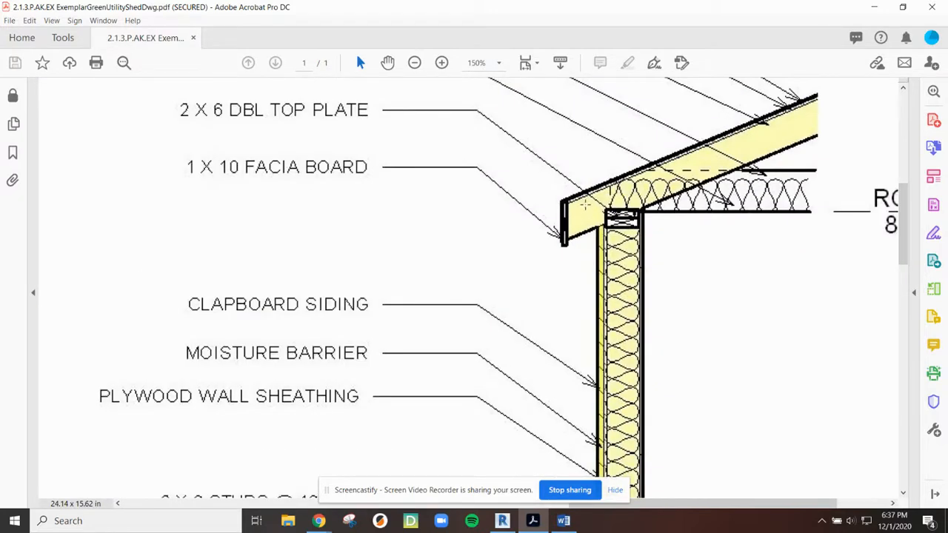
pyautogui.moveTo(172, 95); pyautogui.dragTo(425, 136)
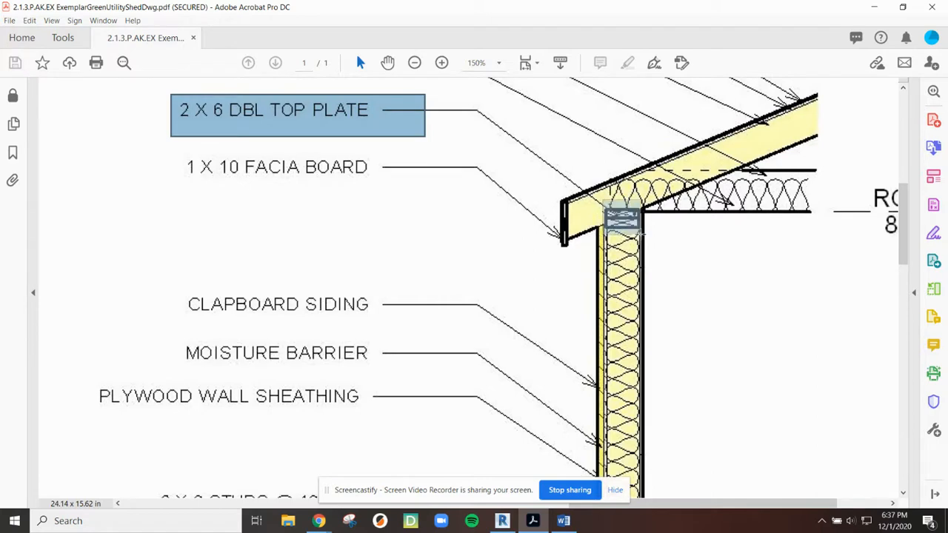
pyautogui.click(622, 218)
pyautogui.scroll(-3, 641, 261)
pyautogui.scroll(-8, 641, 260)
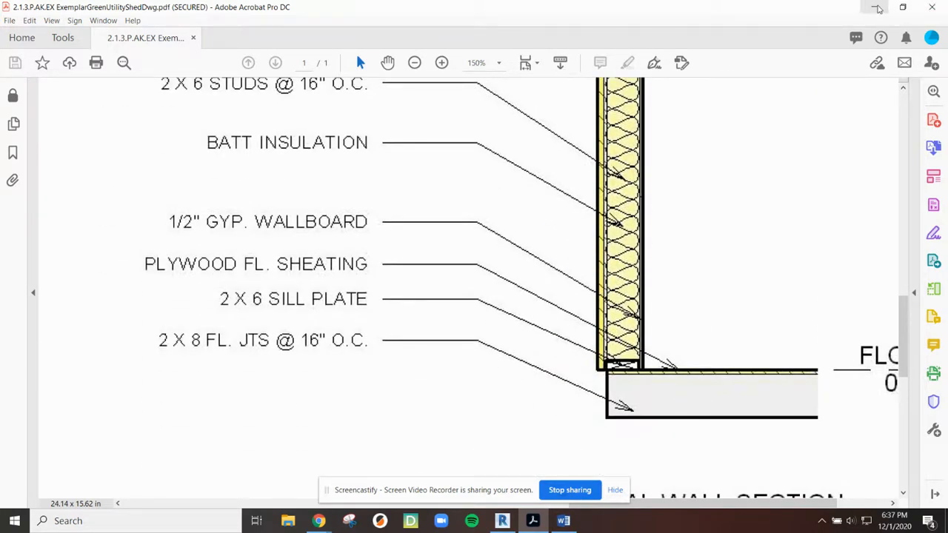
# Switch back to Revit and bring up a close view of the wall's base in the Typ. Ext. Wall Section
pyautogui.click(874, 6)
pyautogui.scroll(-5, 463, 313)
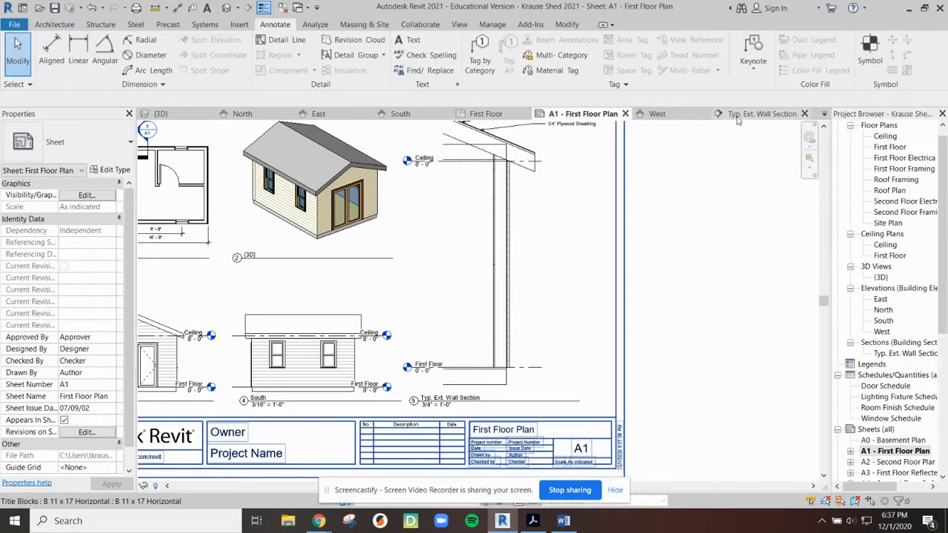
pyautogui.click(759, 114)
pyautogui.scroll(-2, 484, 357)
pyautogui.moveTo(558, 383); pyautogui.dragTo(590, 215, button='middle')
pyautogui.scroll(7, 535, 338)
pyautogui.scroll(2, 485, 353)
pyautogui.scroll(1, 552, 284)
pyautogui.moveTo(553, 283); pyautogui.dragTo(588, 302, button='middle')
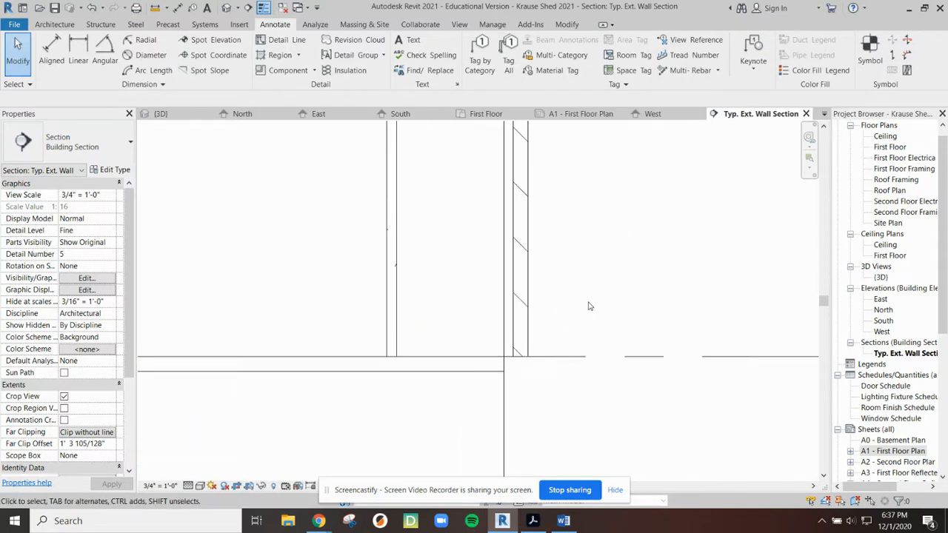
pyautogui.click(285, 42)
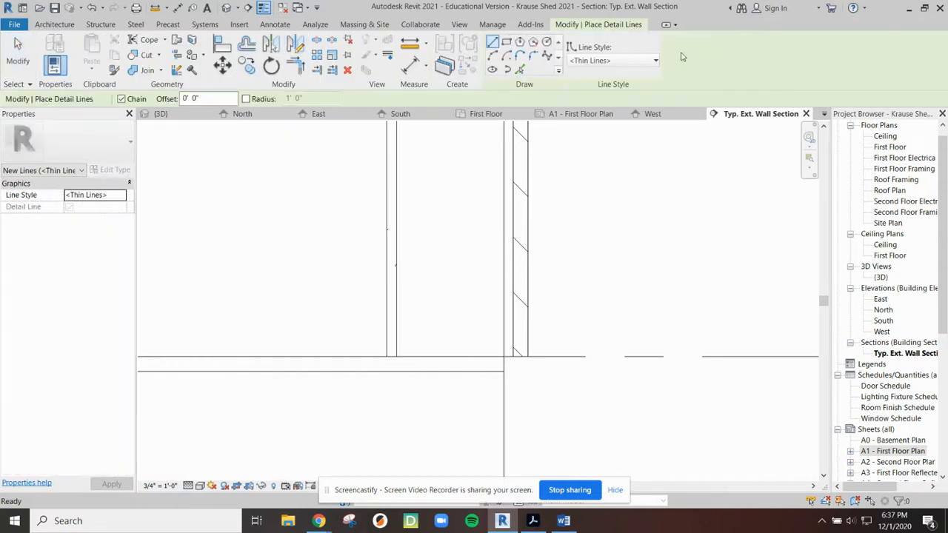
pyautogui.click(622, 63)
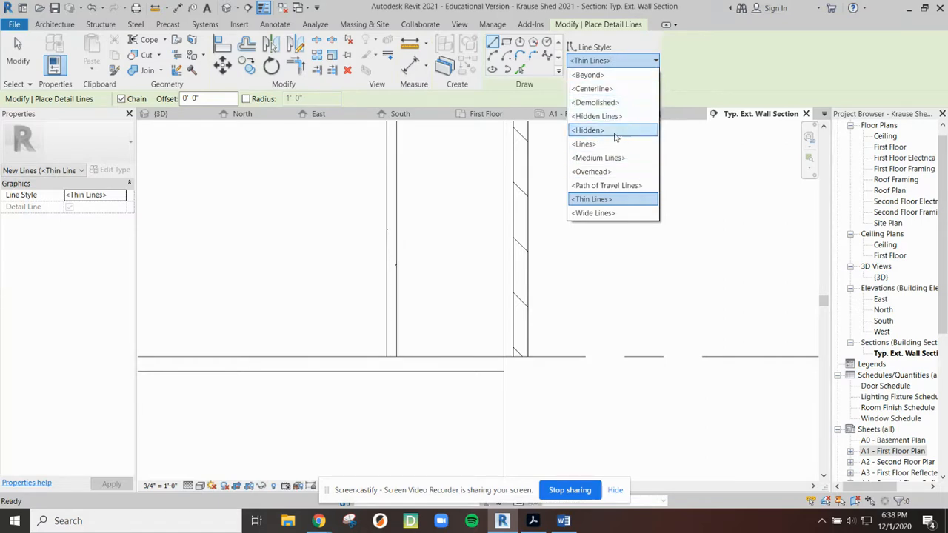
pyautogui.click(600, 200)
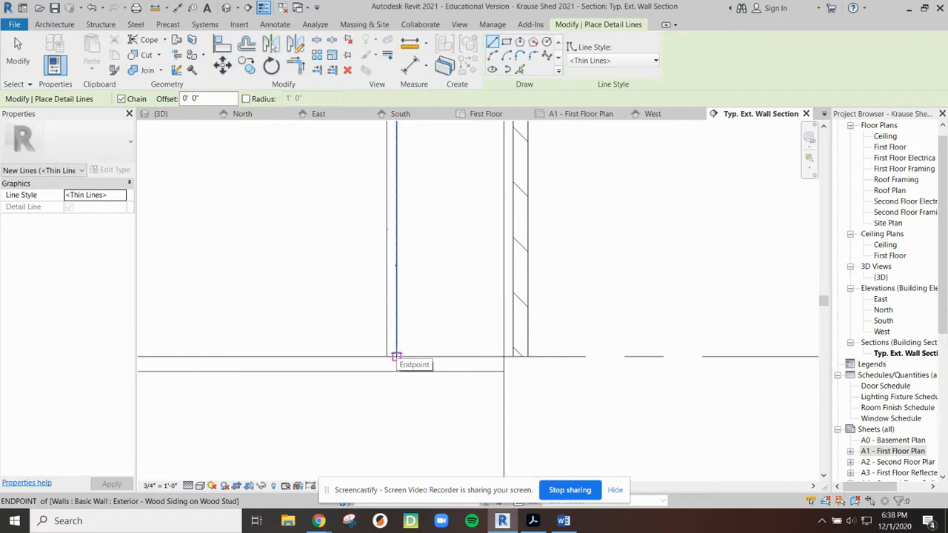
pyautogui.click(396, 357)
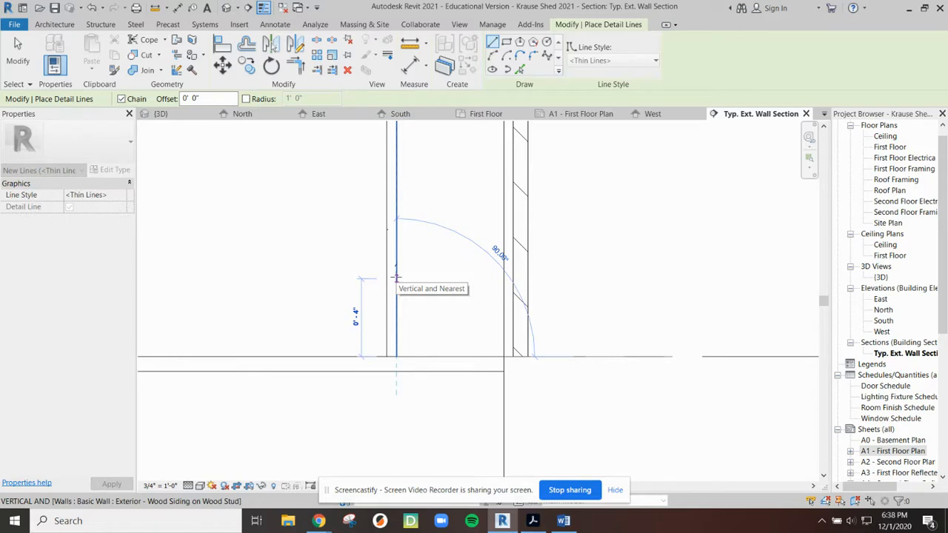
pyautogui.press('Escape')
pyautogui.press('Escape')
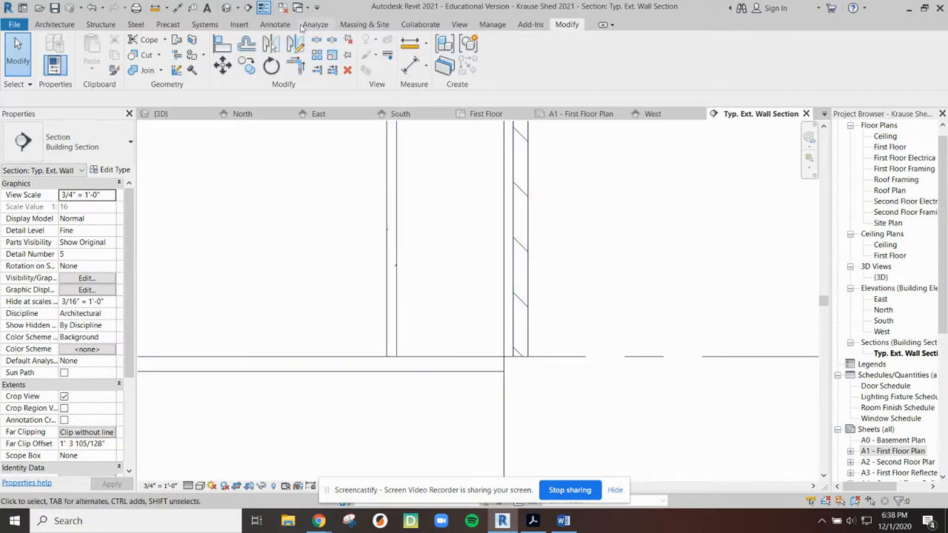
# Draw thin detail lines at the wall's base: 1.5" up the stud's interior face, across to its exterior face, and diagonally back down
pyautogui.click(276, 24)
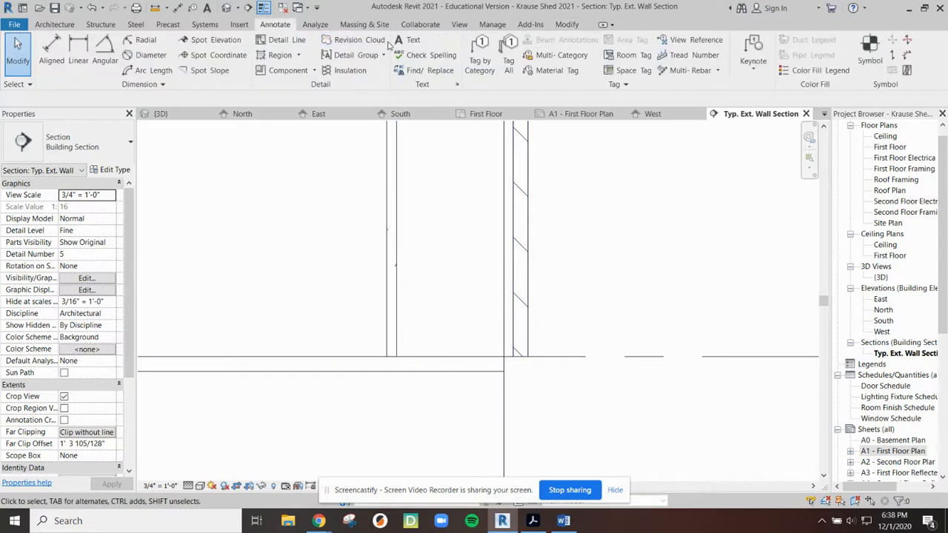
pyautogui.click(283, 40)
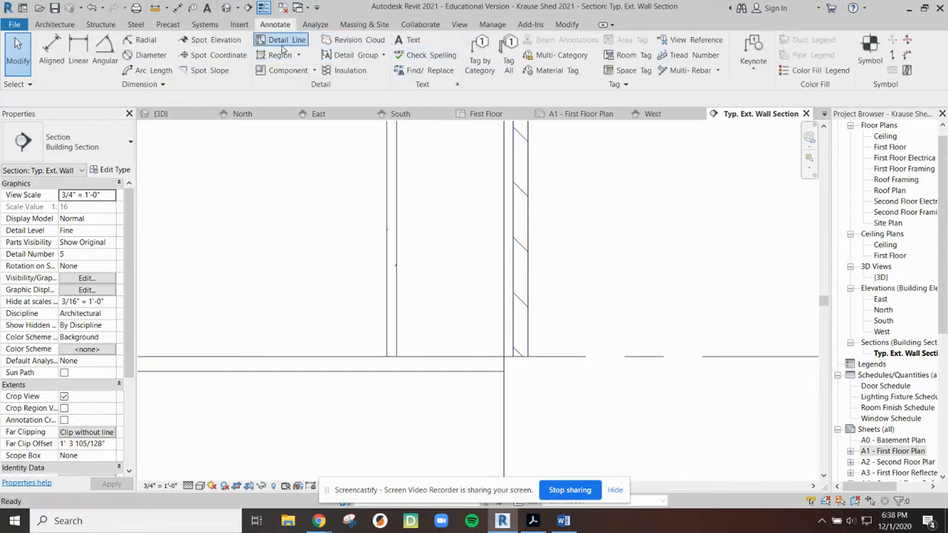
pyautogui.click(396, 356)
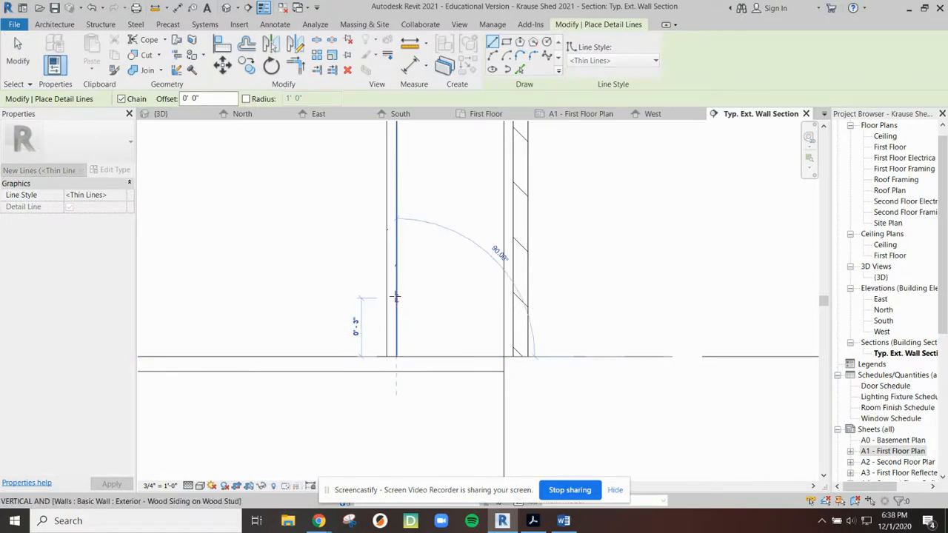
pyautogui.write('1')
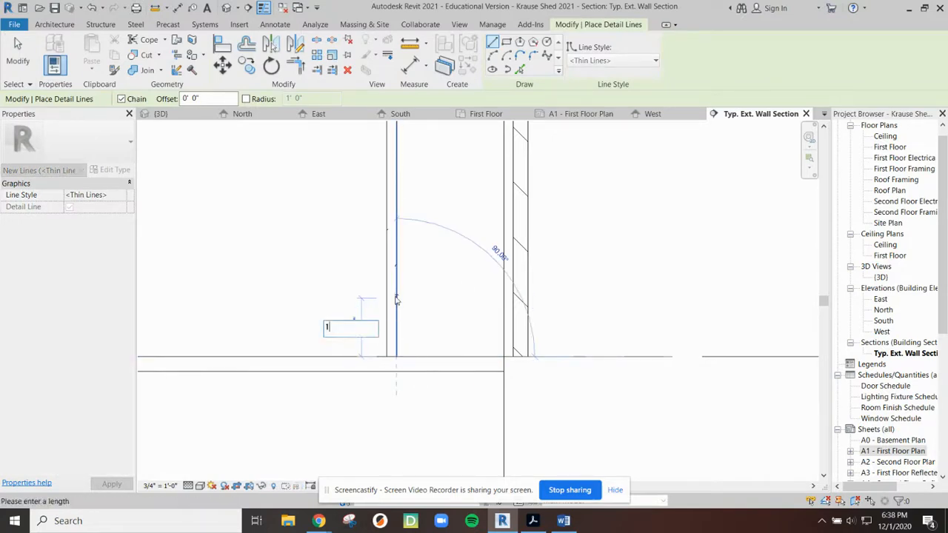
pyautogui.write('.5')
pyautogui.press('Return')
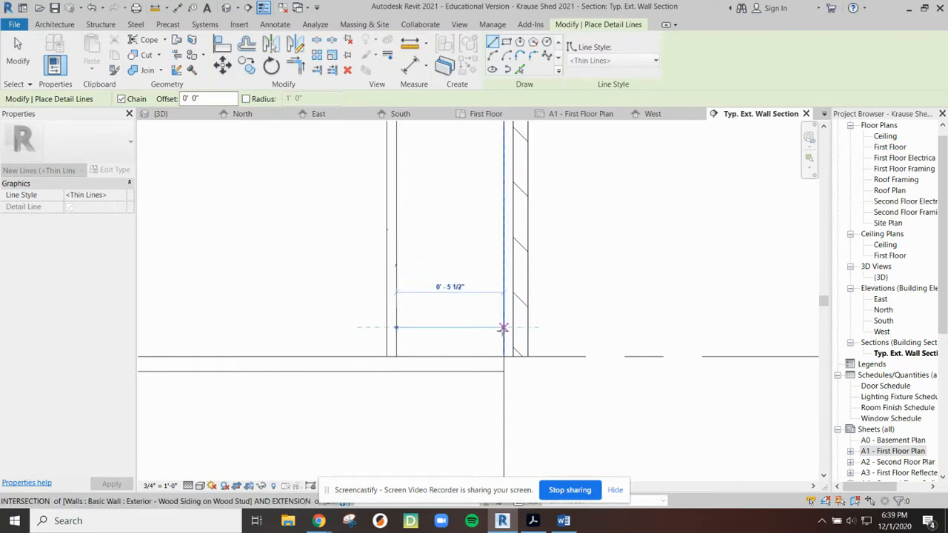
pyautogui.click(503, 327)
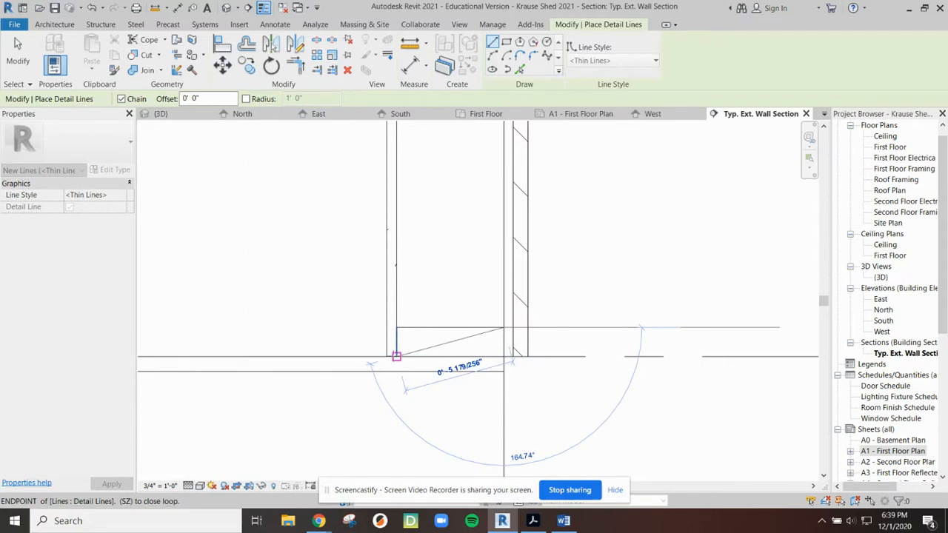
pyautogui.click(396, 356)
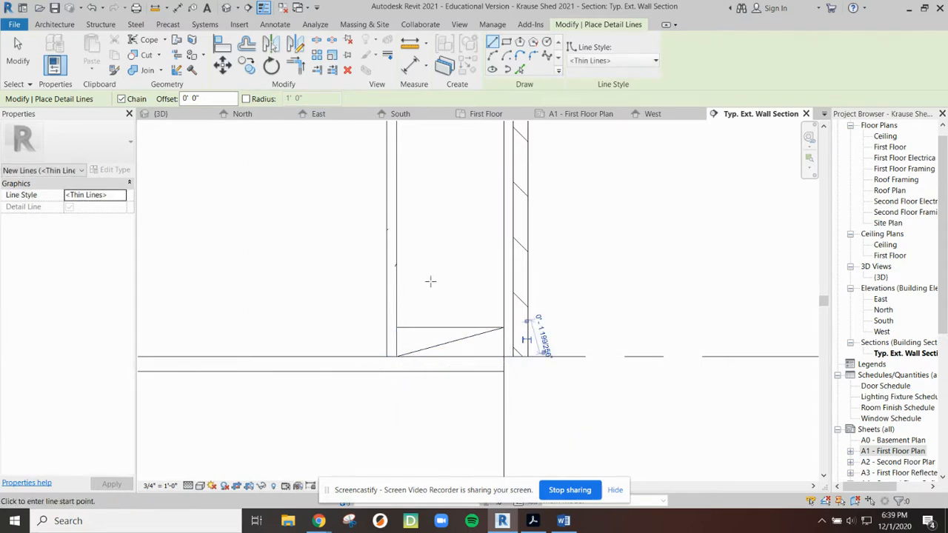
pyautogui.press('Escape')
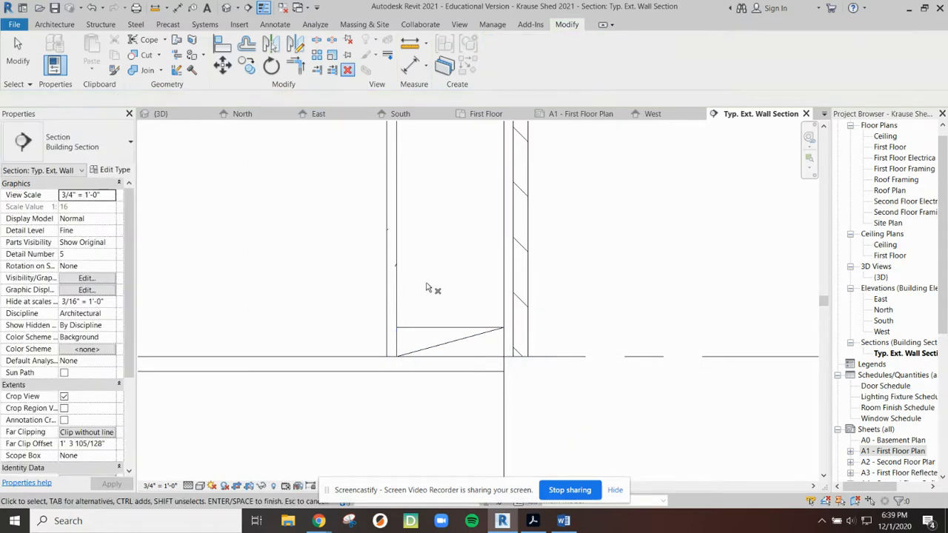
# Add the second diagonal detail line from the sill plate's upper interior corner to its lower exterior corner
pyautogui.click(275, 25)
pyautogui.click(280, 36)
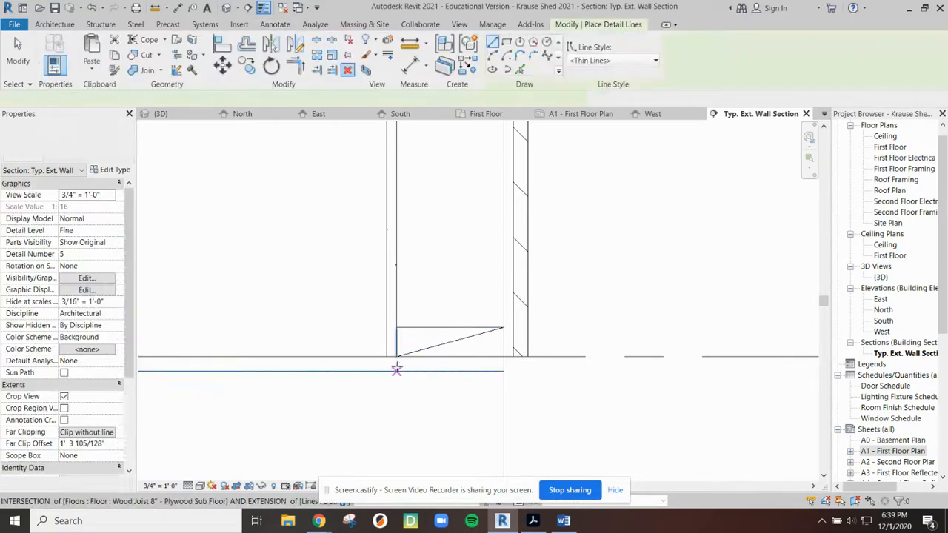
pyautogui.click(396, 327)
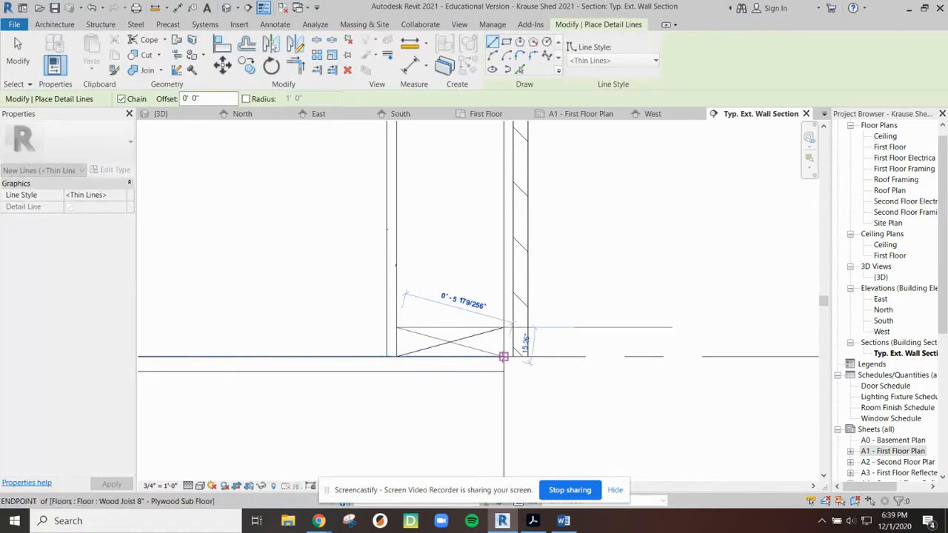
pyautogui.click(503, 355)
pyautogui.press('Escape')
pyautogui.press('Escape')
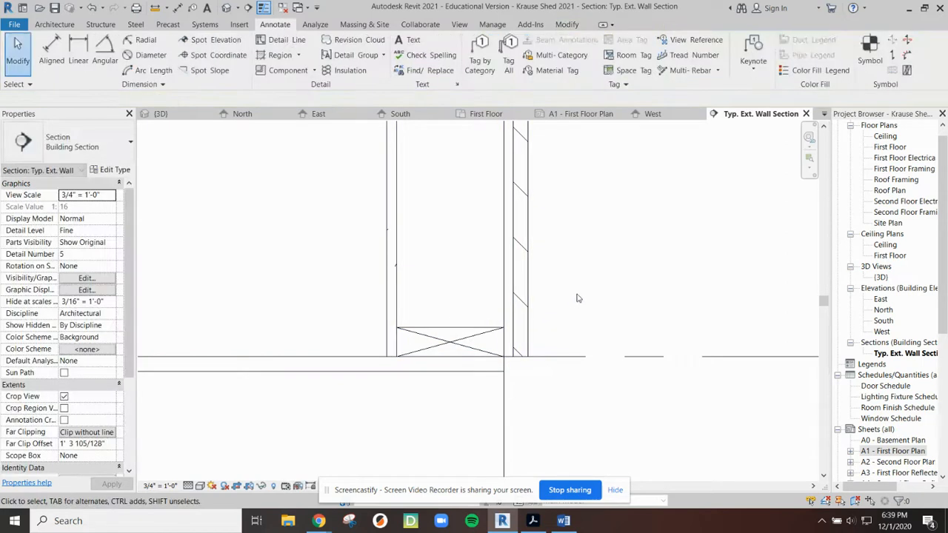
# Select all the detail lines of the hand-drawn sill plate and delete them
pyautogui.scroll(-2, 400, 344)
pyautogui.moveTo(372, 306); pyautogui.dragTo(496, 407)
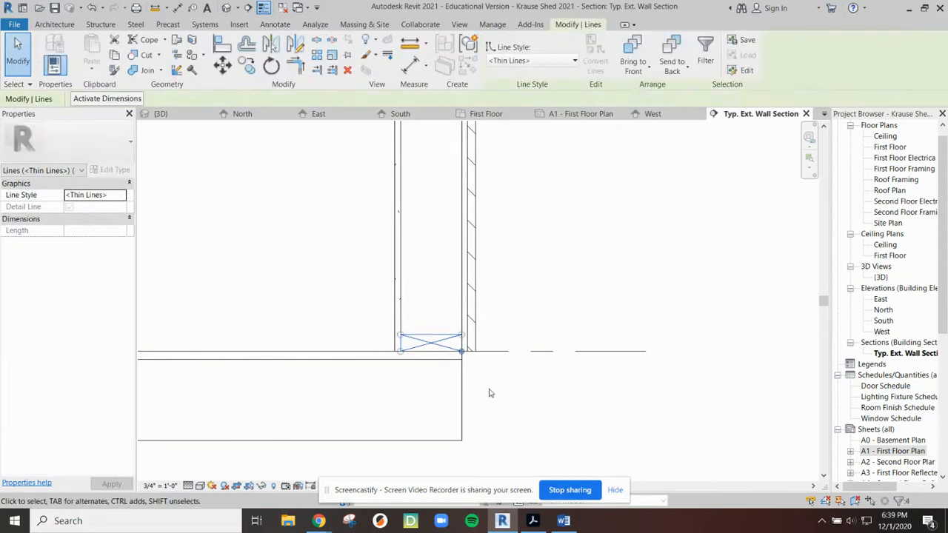
pyautogui.click(481, 384)
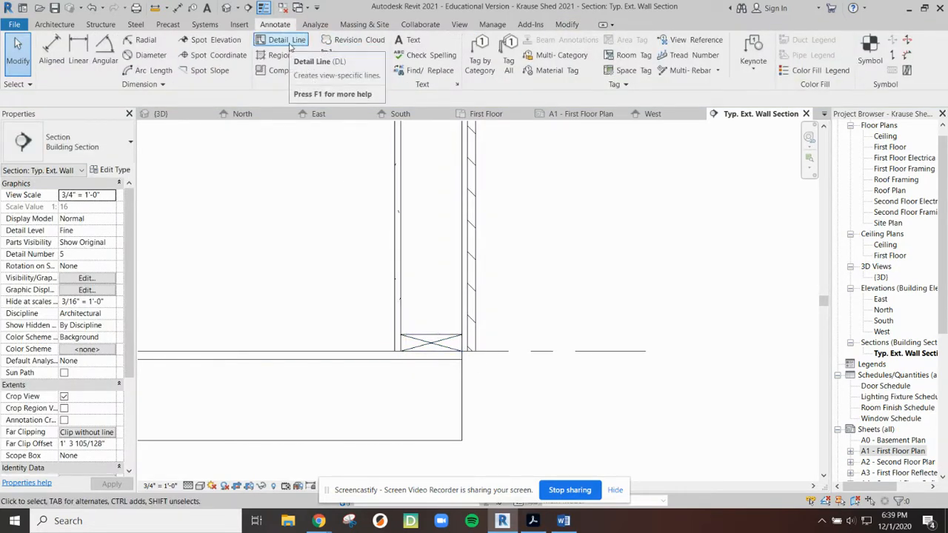
pyautogui.moveTo(353, 288); pyautogui.dragTo(505, 406)
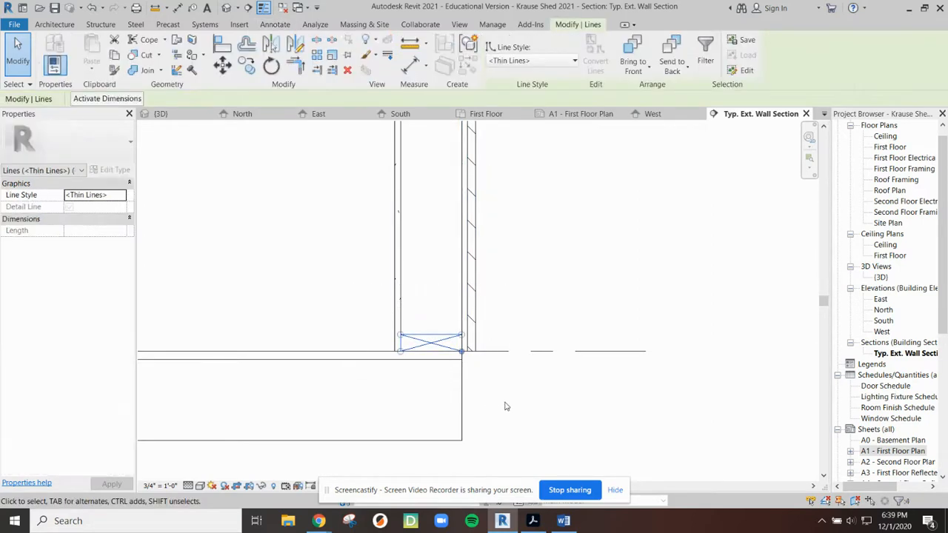
pyautogui.press('Delete')
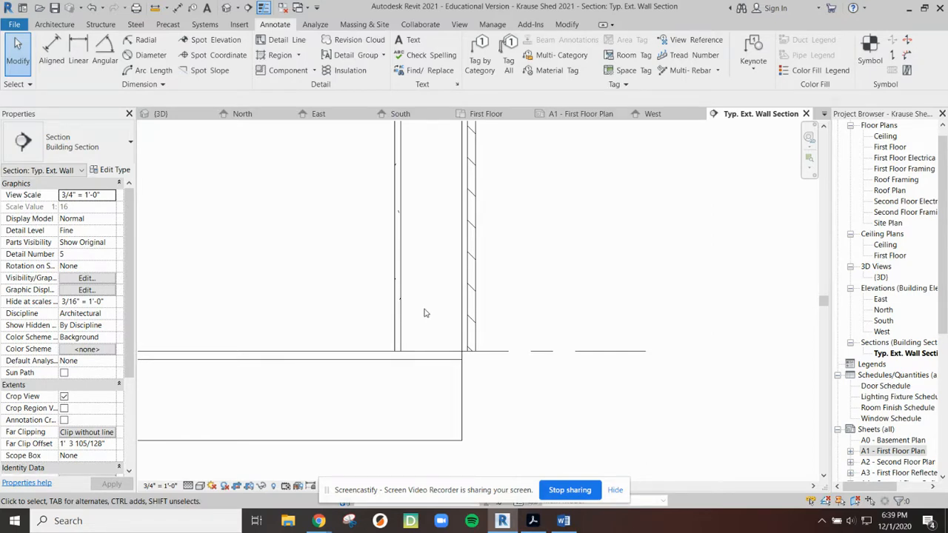
# Start placing a detail component with the type Dimension Lumber-Section 2 x 6
pyautogui.click(280, 72)
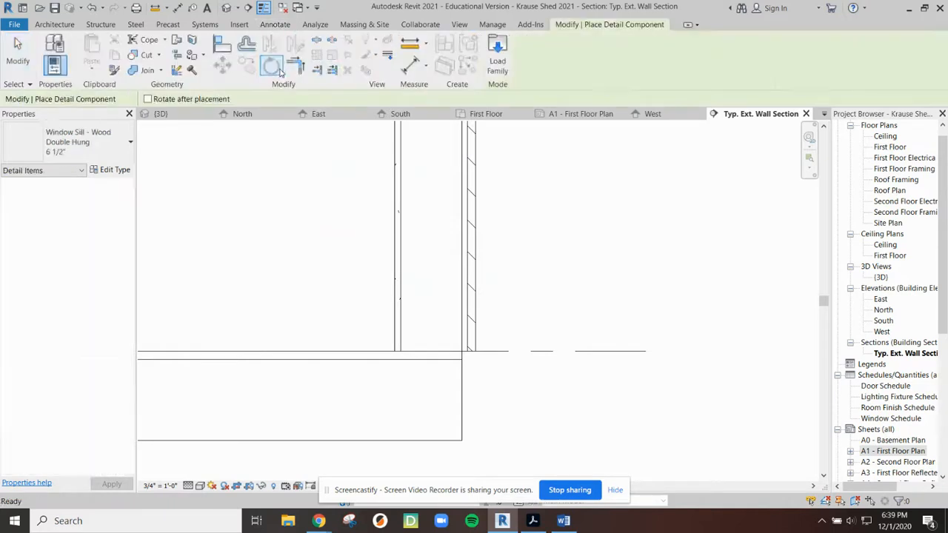
pyautogui.click(87, 152)
pyautogui.scroll(5, 74, 299)
pyautogui.scroll(10, 74, 299)
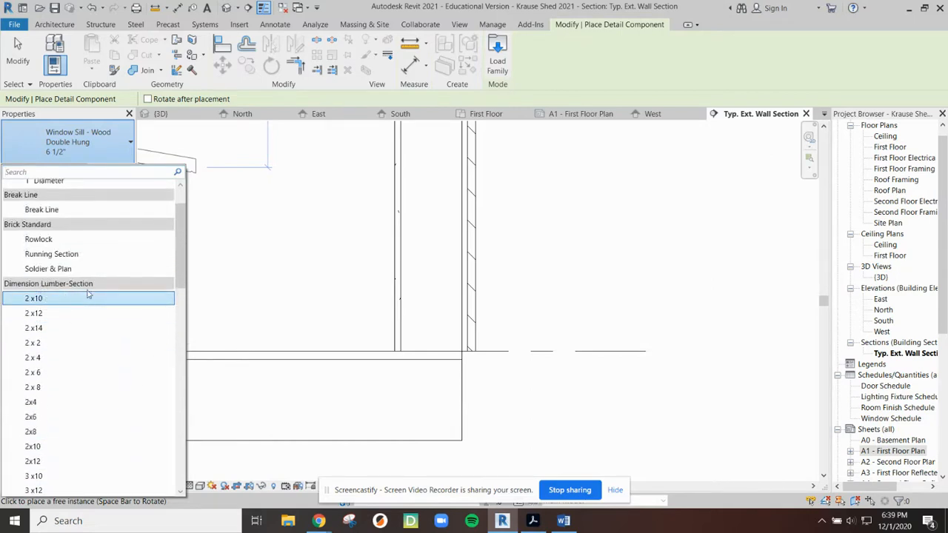
pyautogui.scroll(1, 87, 303)
pyautogui.scroll(-1, 85, 330)
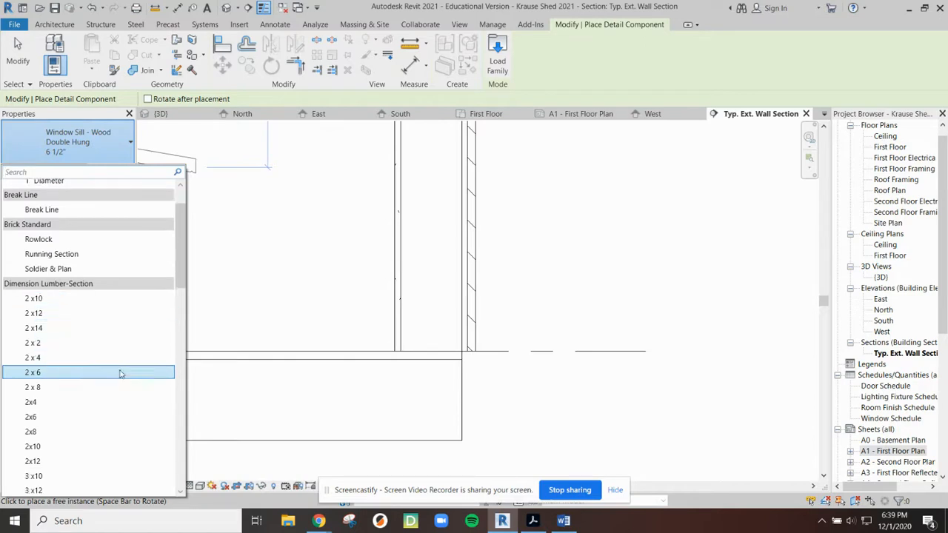
pyautogui.click(103, 374)
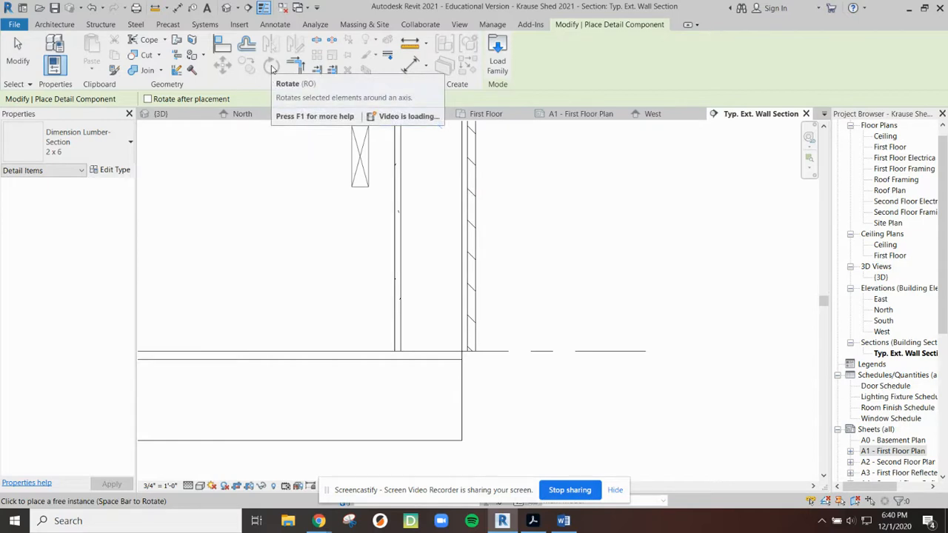
# Rotate the 2 x 6 section to lie flat and place it as the sill plate at the wall's base, between the stud faces
pyautogui.press('space')
pyautogui.press('space')
pyautogui.press('space')
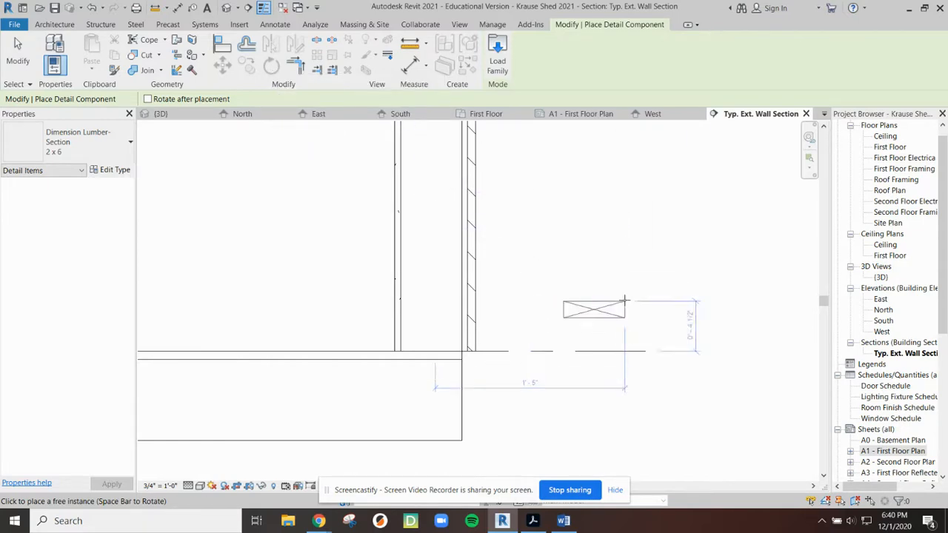
pyautogui.press('space')
pyautogui.press('space')
pyautogui.press('space')
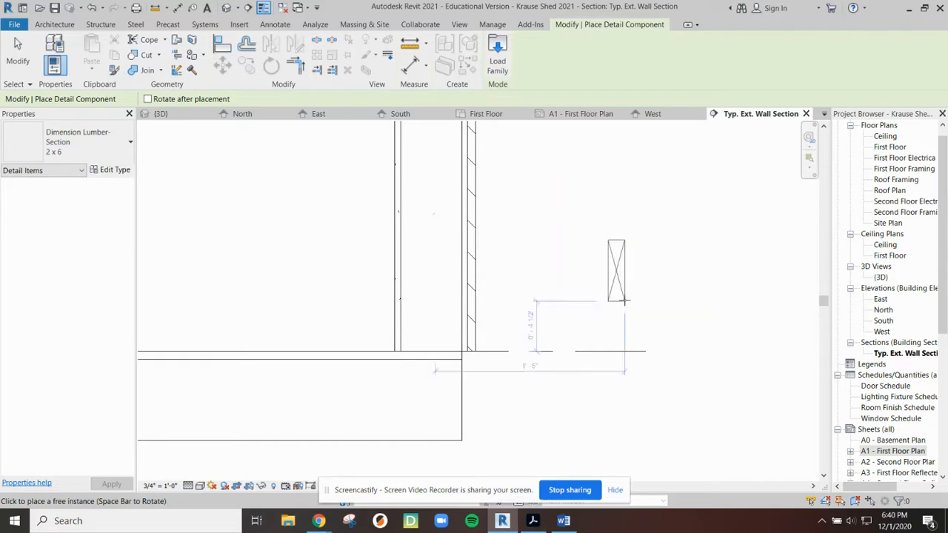
pyautogui.press('space')
pyautogui.press('space')
pyautogui.press('space')
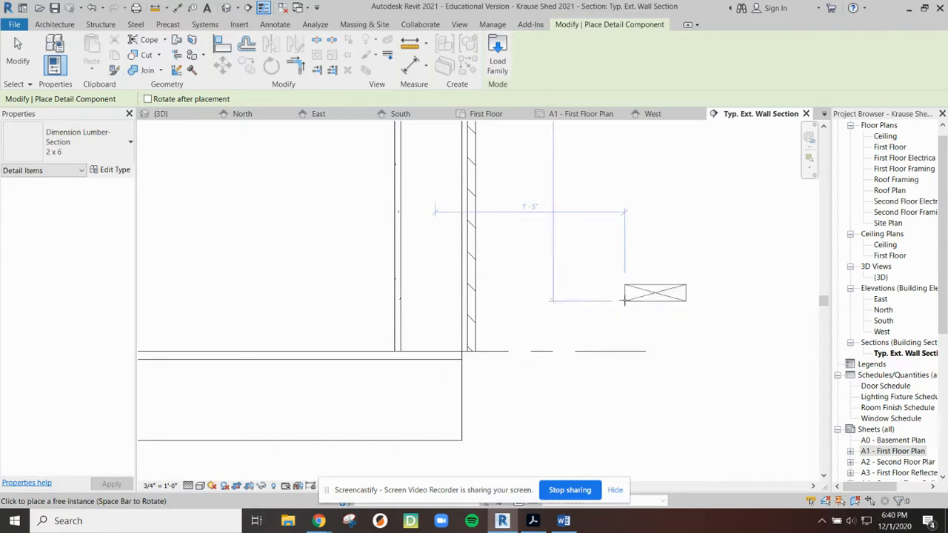
pyautogui.press('space')
pyautogui.press('space')
pyautogui.press('space')
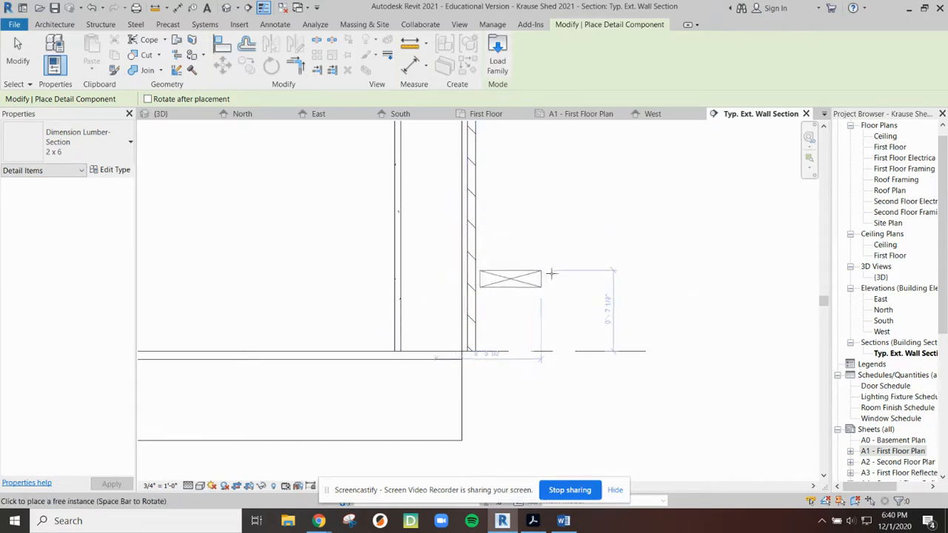
pyautogui.press('space')
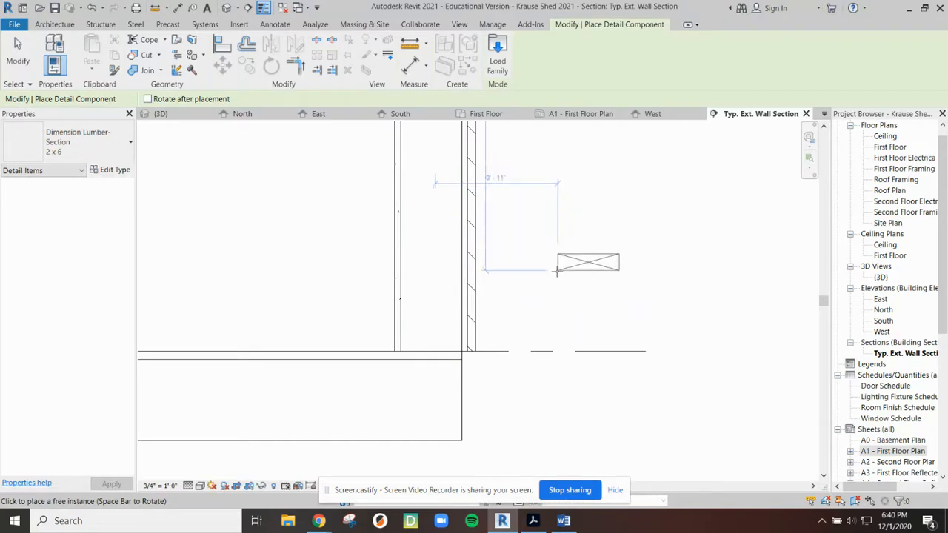
pyautogui.press('space')
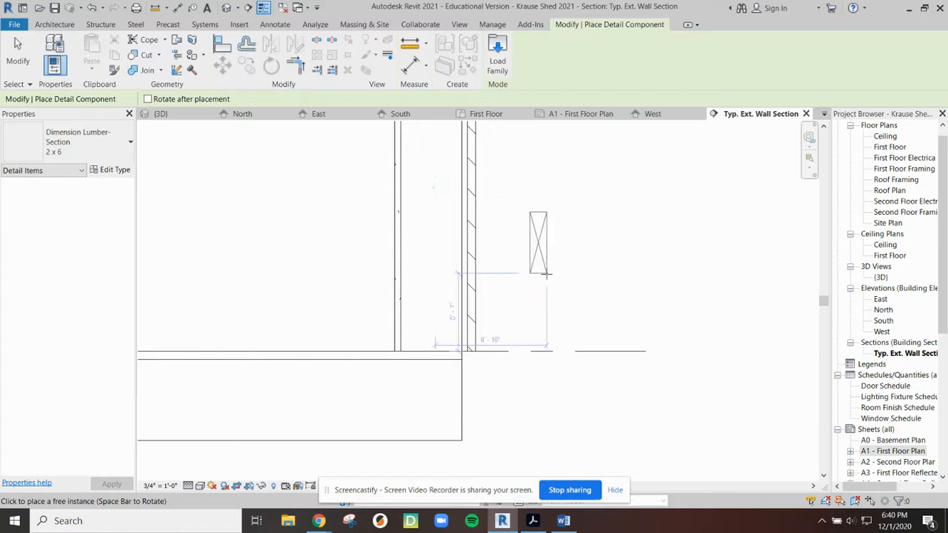
pyautogui.press('space')
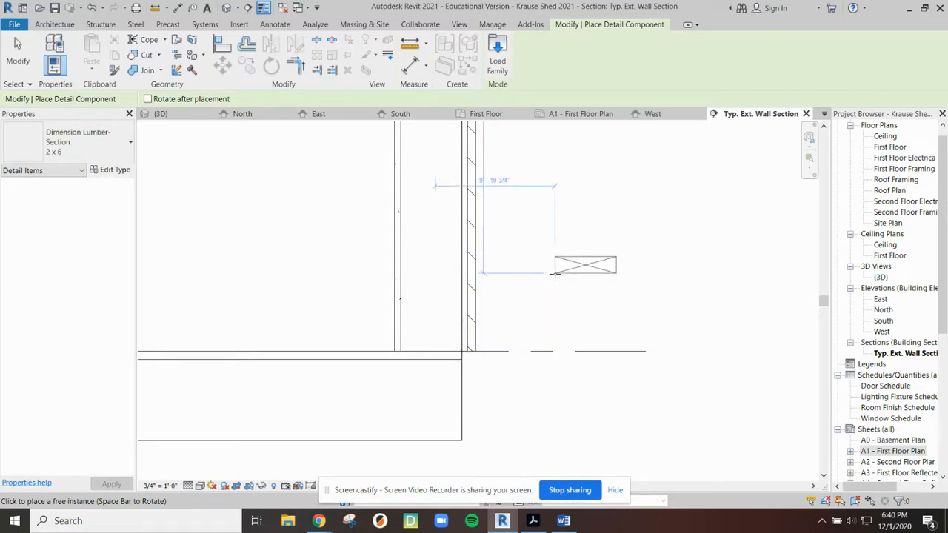
pyautogui.click(401, 348)
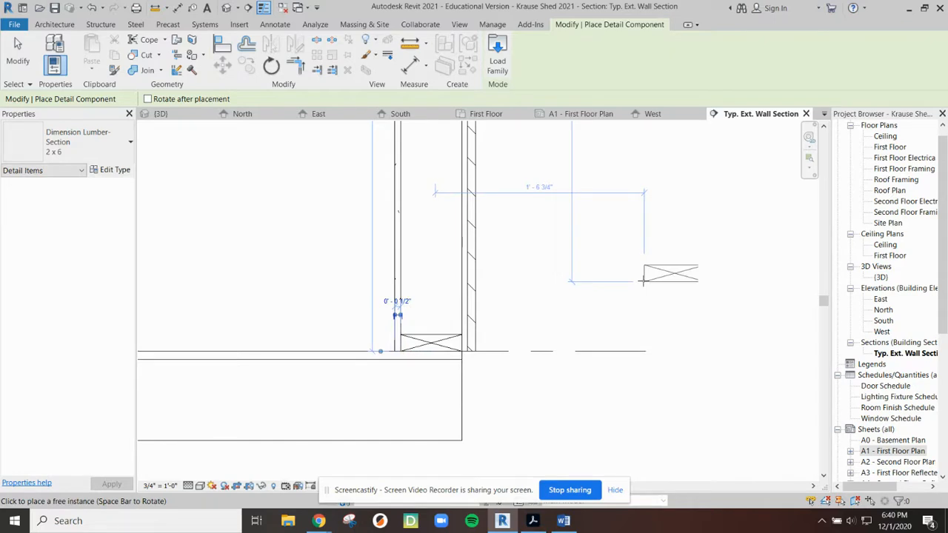
# Leave component placement and examine where the ceiling meets the wall and roof at the wall's upper end
pyautogui.scroll(-4, 643, 280)
pyautogui.scroll(-4, 578, 311)
pyautogui.moveTo(566, 186); pyautogui.dragTo(557, 403, button='middle')
pyautogui.scroll(6, 504, 310)
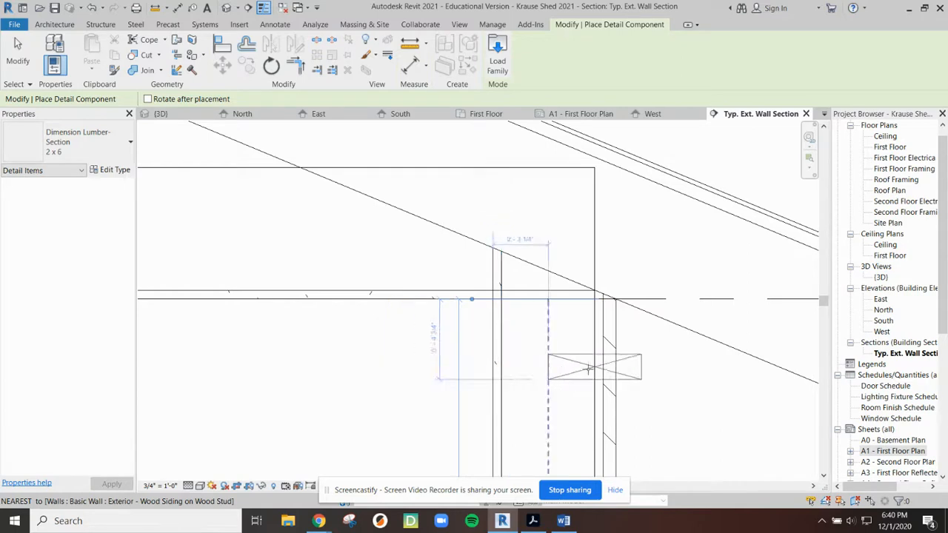
pyautogui.press('Escape')
pyautogui.press('Escape')
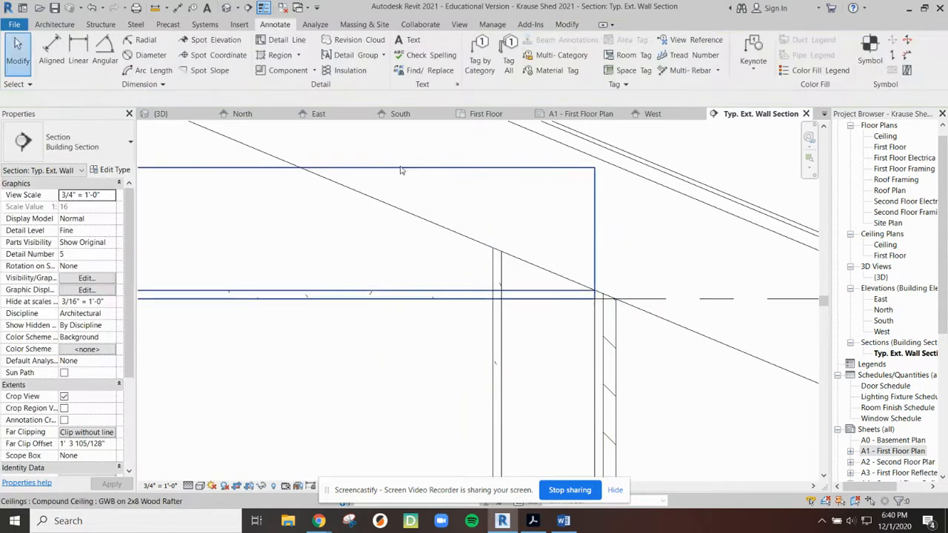
pyautogui.click(414, 204)
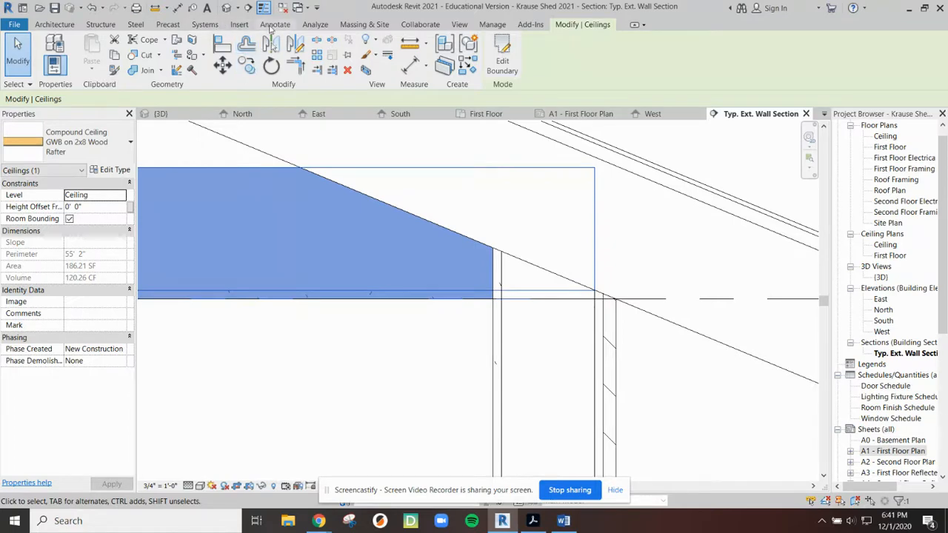
pyautogui.click(356, 310)
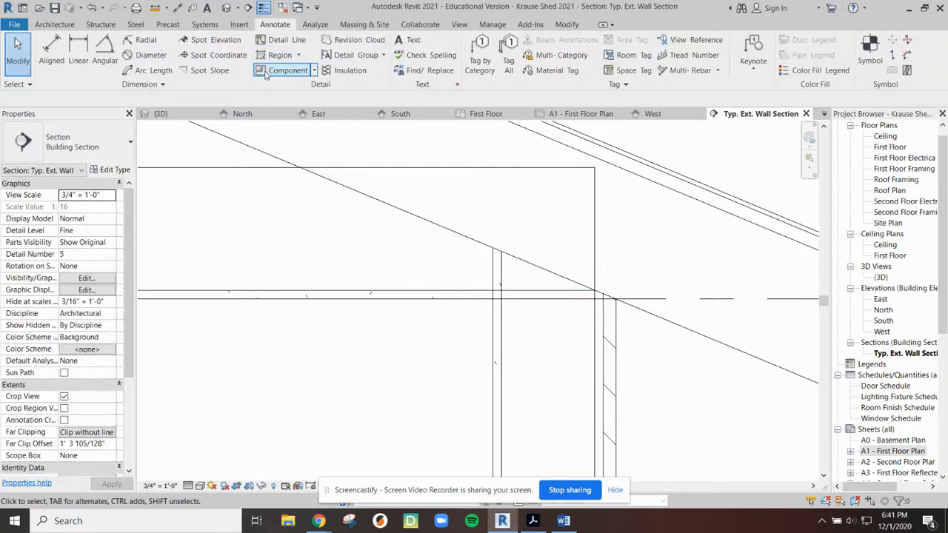
# Place a flat Dimension Lumber-Section 2 x 6 as a top plate, its upper exterior corner on the lower layer's endpoint at the ceiling's outer edge
pyautogui.click(268, 73)
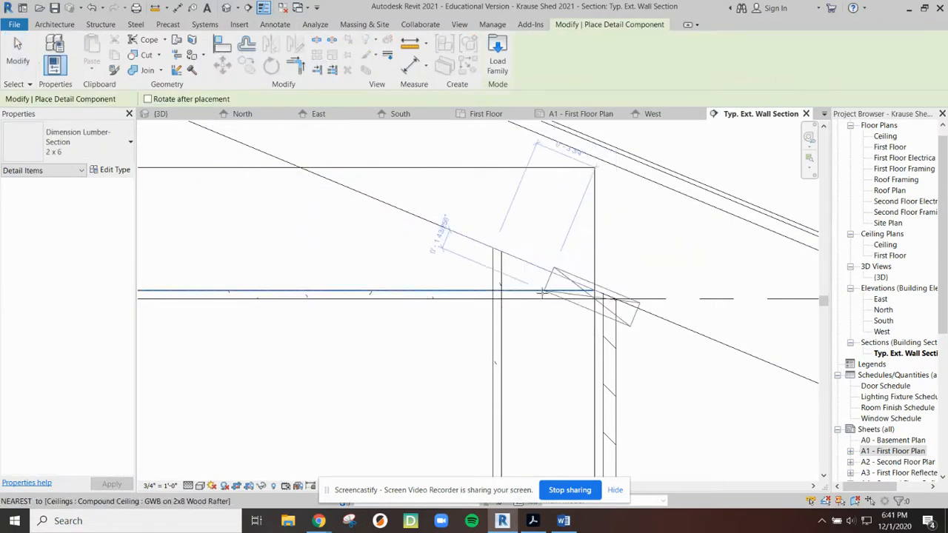
pyautogui.press('space')
pyautogui.press('space')
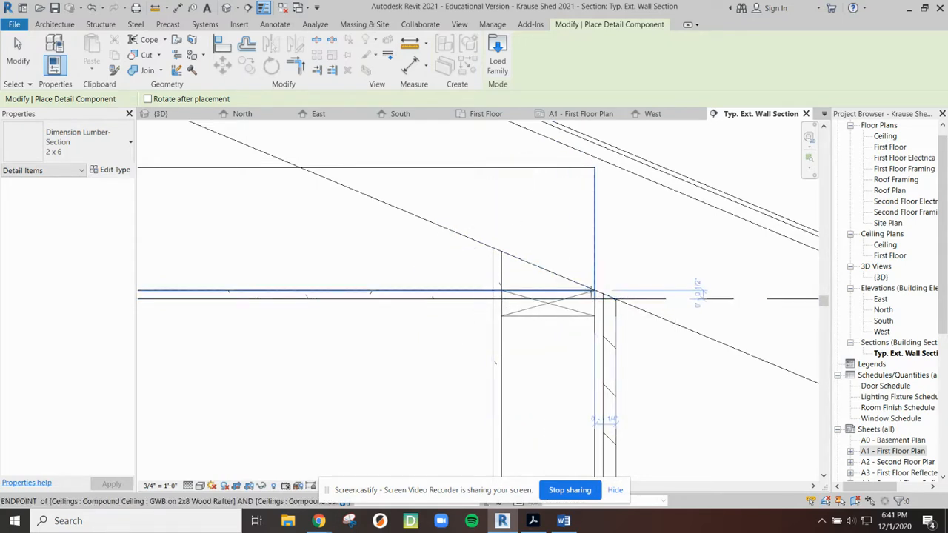
pyautogui.click(592, 291)
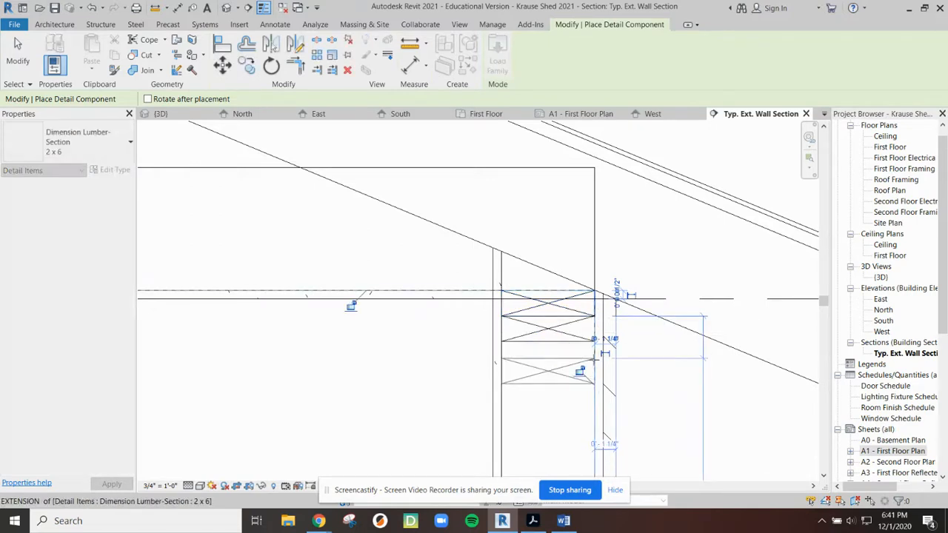
pyautogui.scroll(-1, 595, 317)
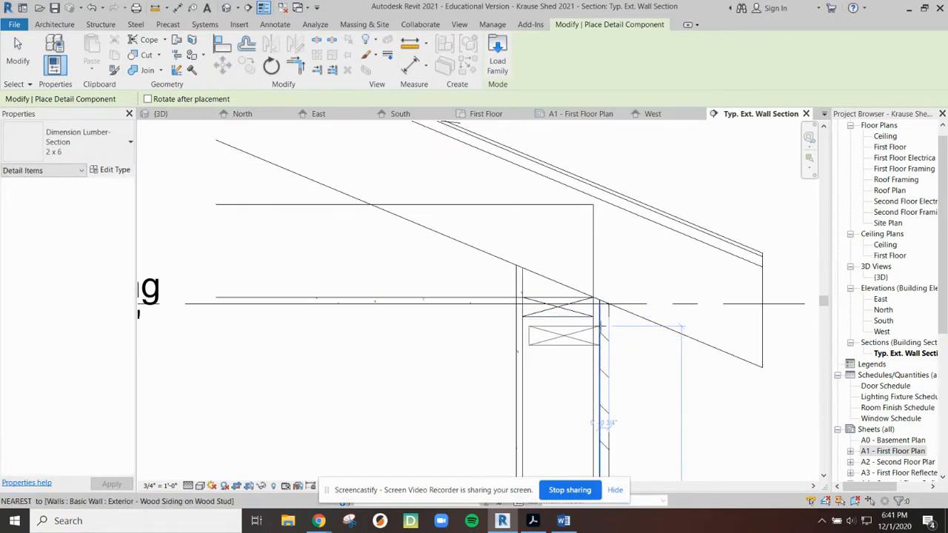
# Place a second flat 2 x 6 directly beneath the first top plate, aligned with its exterior edge, and finish placing components
pyautogui.scroll(2, 595, 318)
pyautogui.click(594, 316)
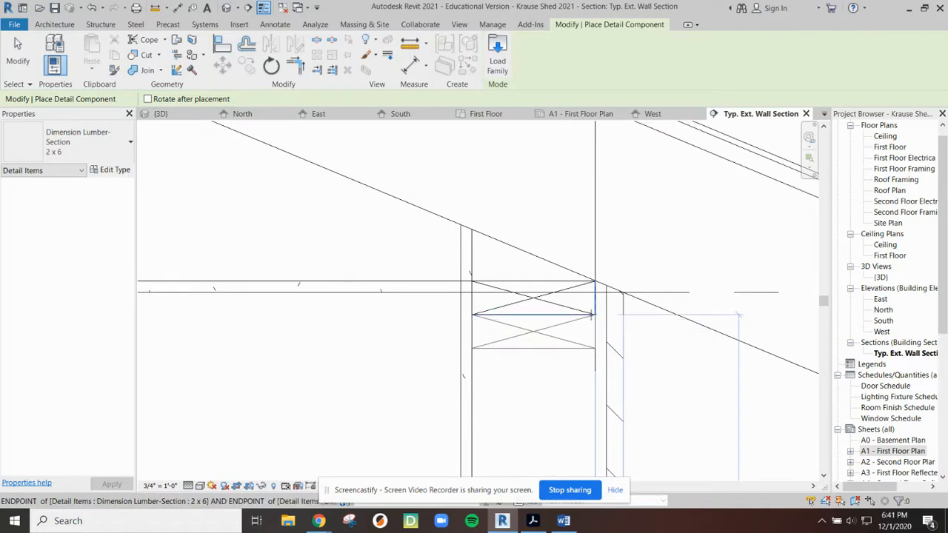
pyautogui.press('Escape')
pyautogui.press('Escape')
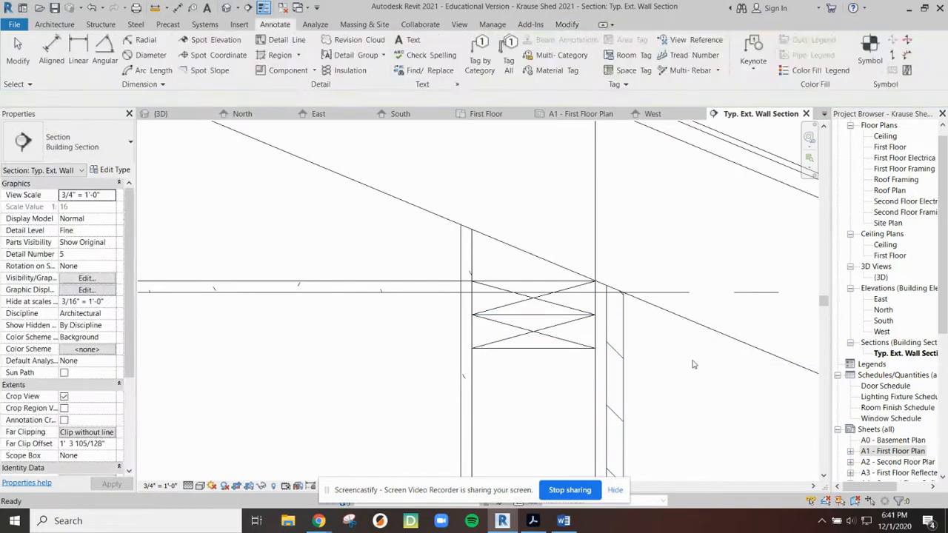
pyautogui.scroll(-3, 649, 377)
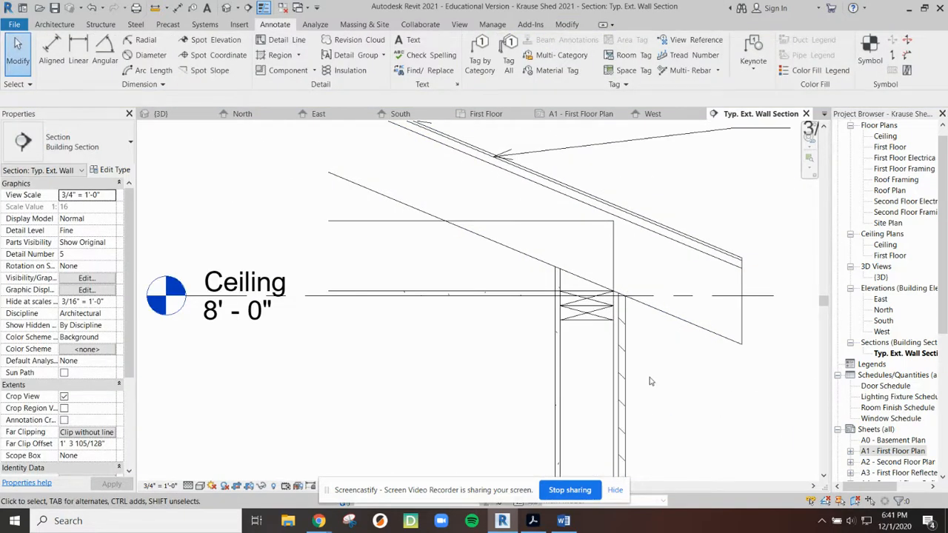
pyautogui.scroll(-2, 649, 380)
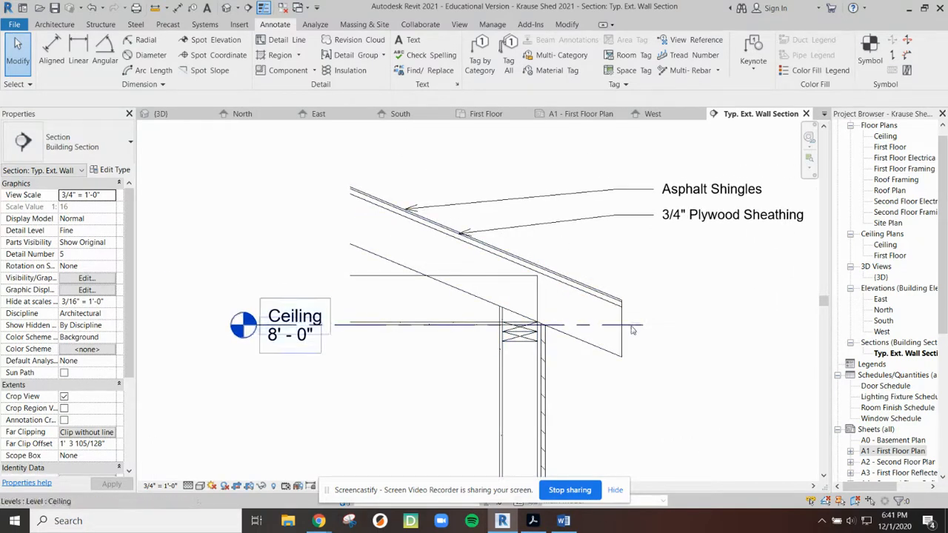
# Look through the available detail component types for a board section that suits the facia at the rafter's end
pyautogui.scroll(5, 641, 336)
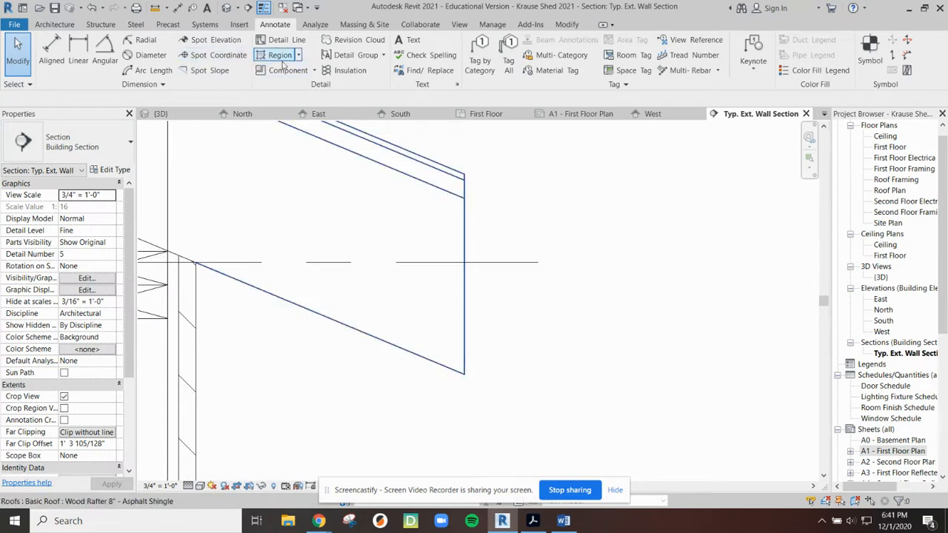
pyautogui.click(297, 71)
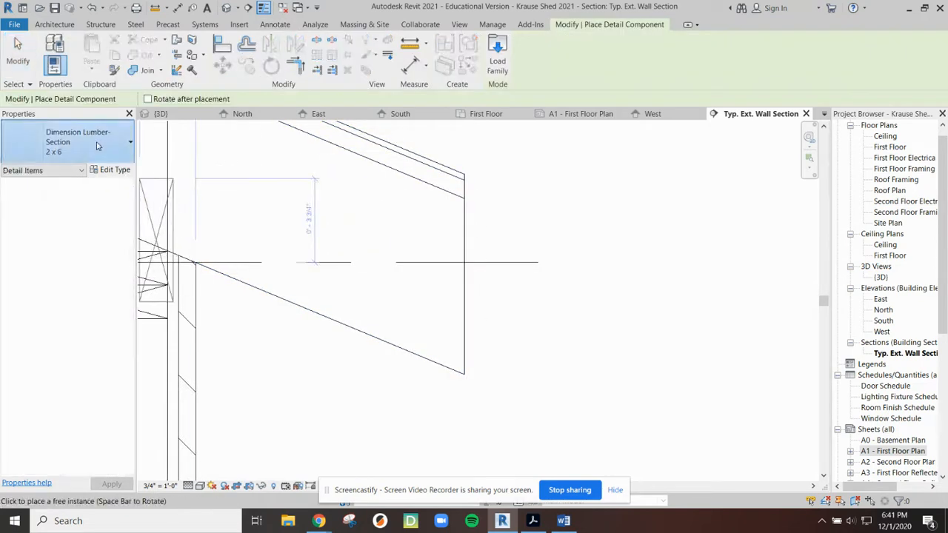
pyautogui.click(103, 152)
pyautogui.scroll(-6, 83, 339)
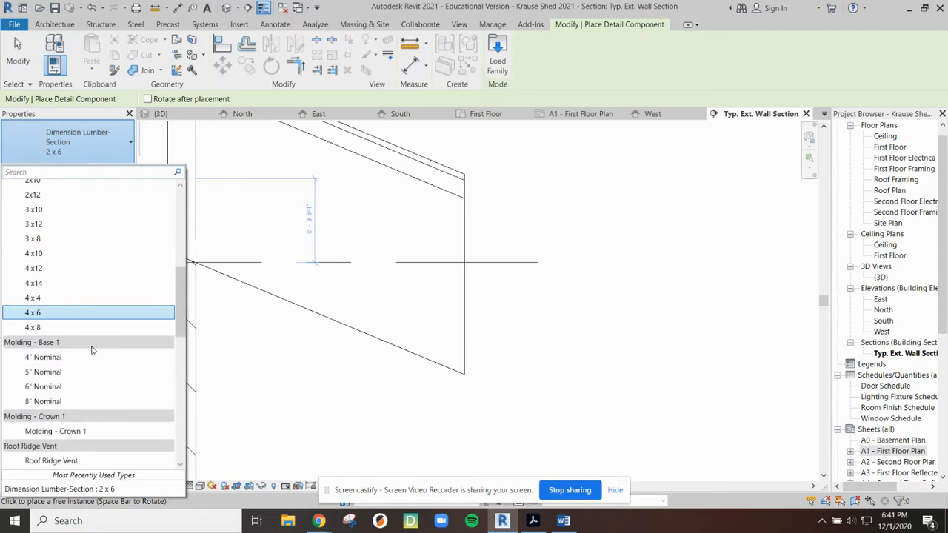
pyautogui.scroll(7, 92, 350)
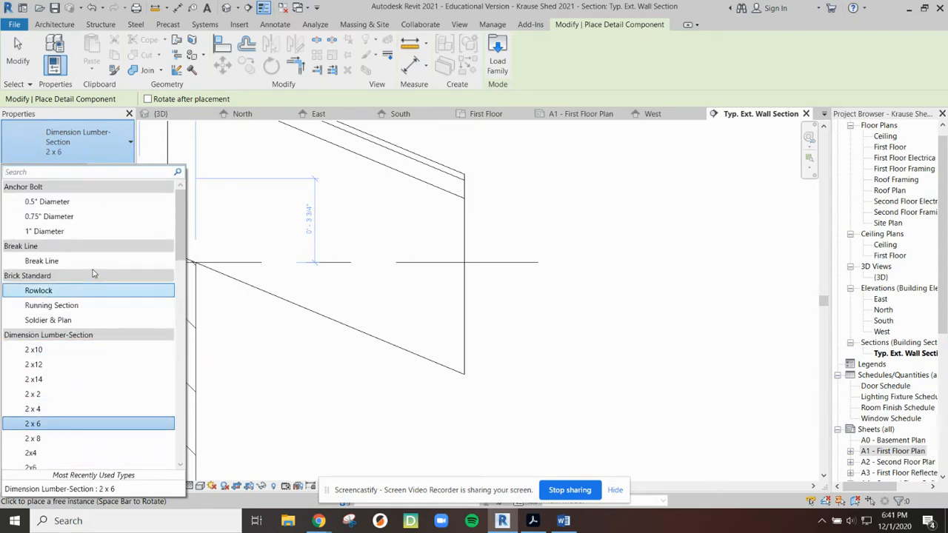
pyautogui.click(498, 60)
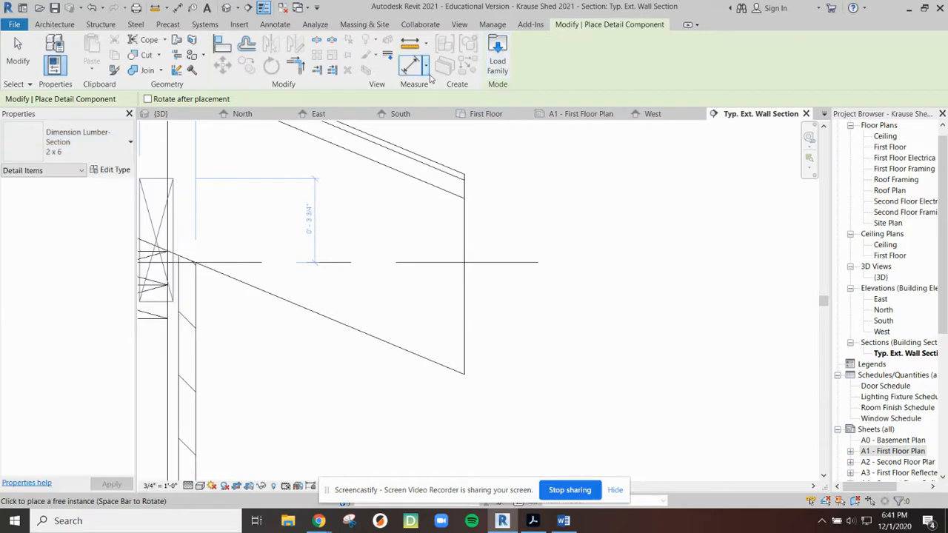
# Start the Detail Line tool and consult the exemplar shed drawing in Acrobat for the 1 X 10 facia board's size and position
pyautogui.click(274, 25)
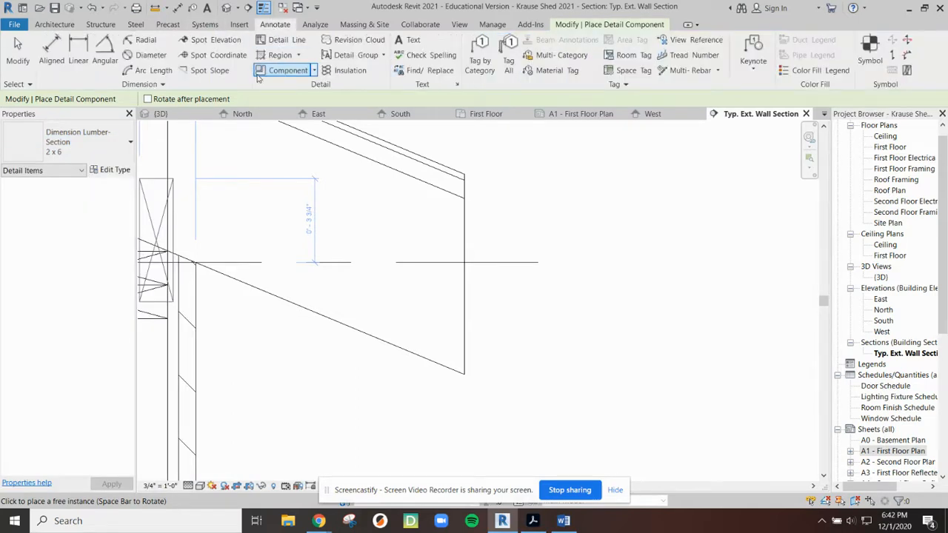
pyautogui.click(279, 39)
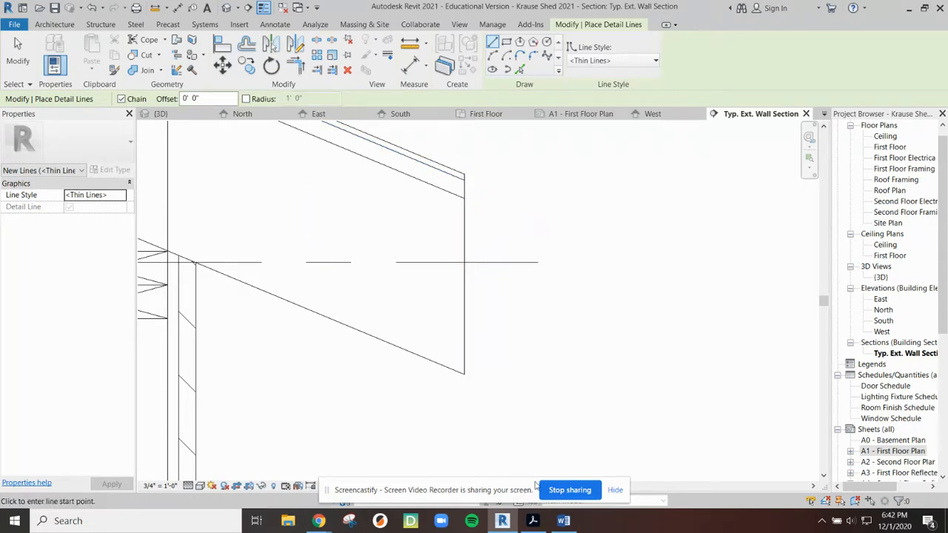
pyautogui.click(534, 521)
pyautogui.scroll(10, 514, 291)
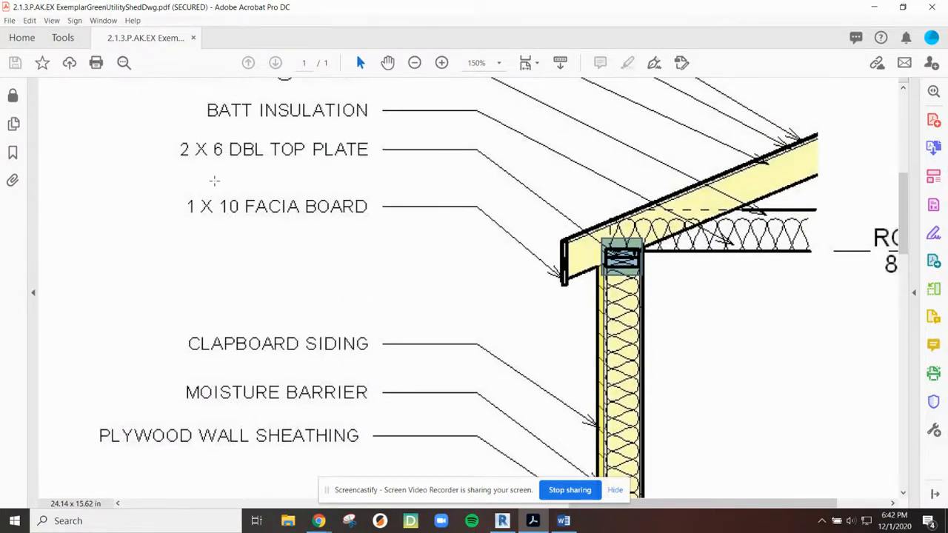
pyautogui.moveTo(174, 178); pyautogui.dragTo(261, 241)
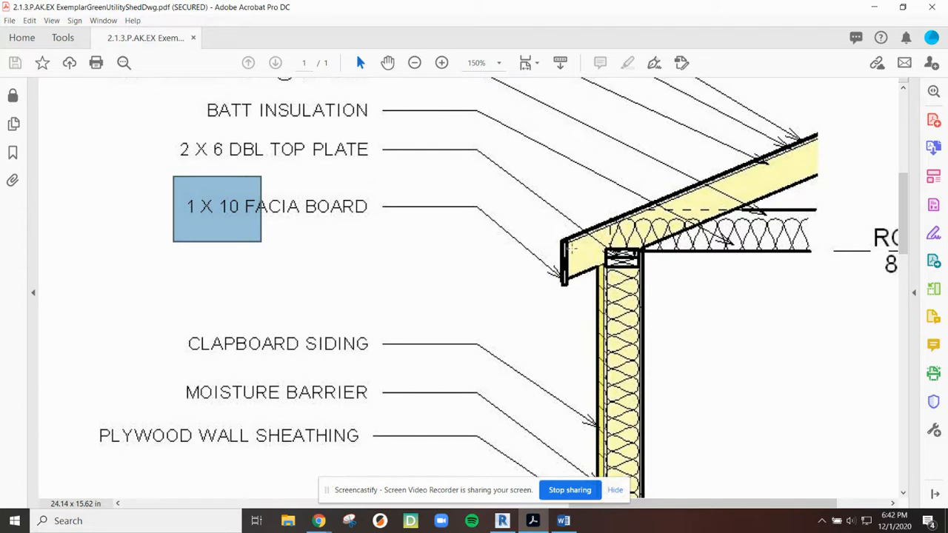
pyautogui.moveTo(568, 240); pyautogui.dragTo(593, 280)
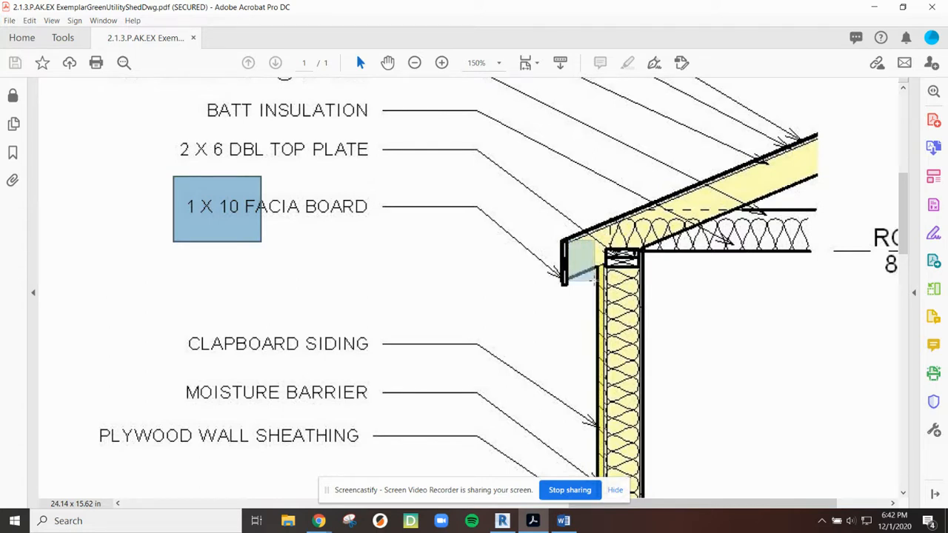
pyautogui.moveTo(594, 281); pyautogui.dragTo(596, 282)
pyautogui.moveTo(539, 233); pyautogui.dragTo(595, 306)
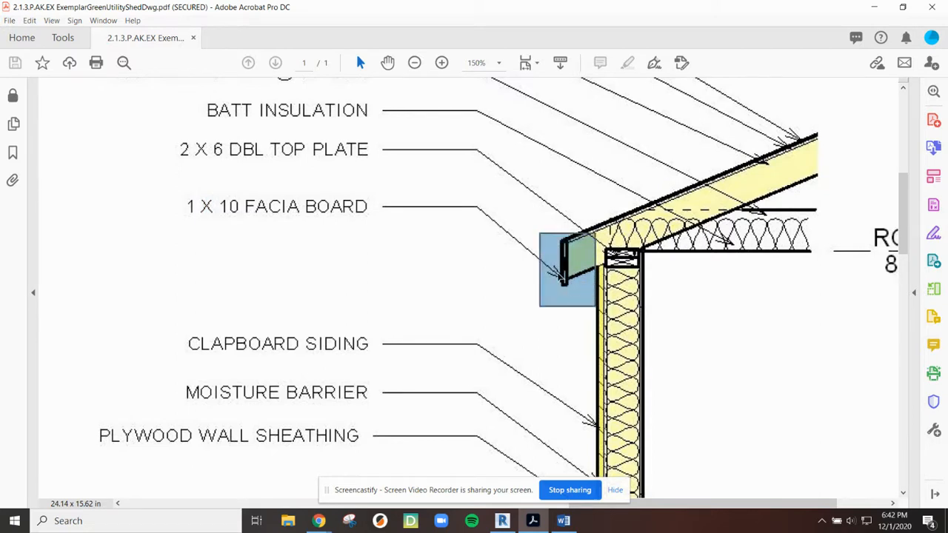
pyautogui.click(520, 278)
pyautogui.moveTo(548, 271); pyautogui.dragTo(611, 300)
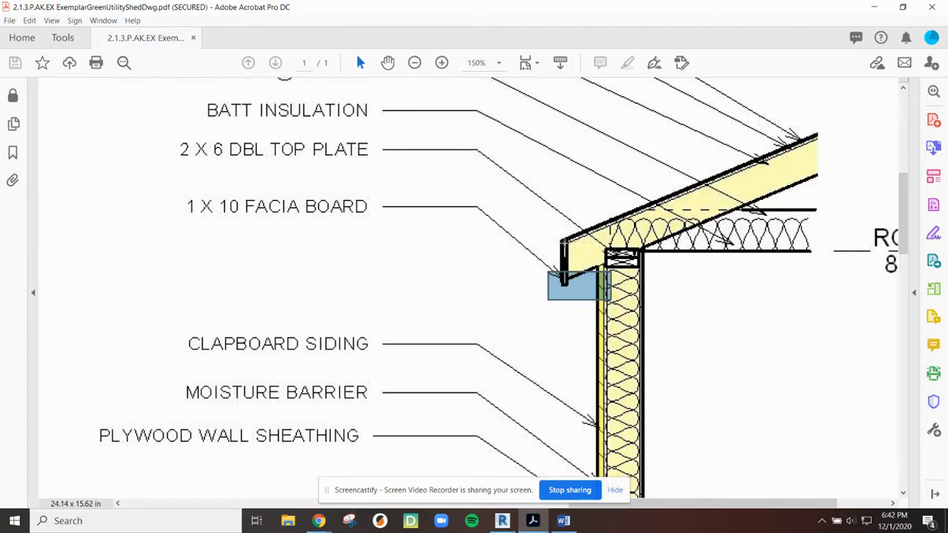
pyautogui.moveTo(554, 232); pyautogui.dragTo(575, 262)
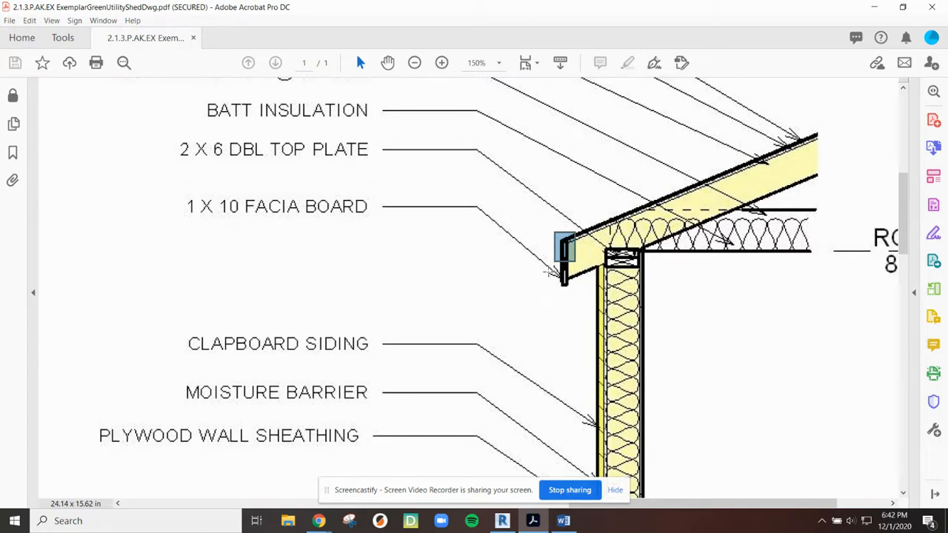
pyautogui.click(876, 6)
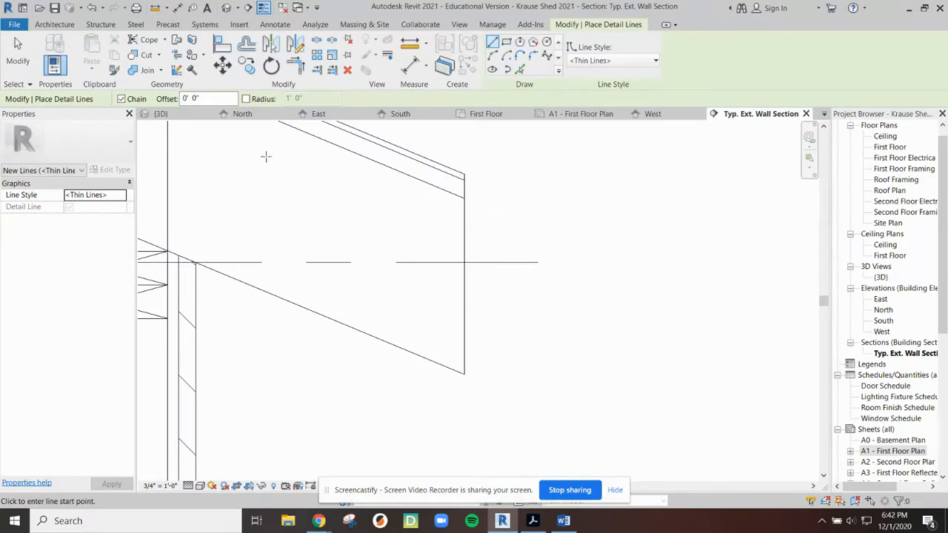
# Draw a 1" horizontal detail line outward from the rafter end, starting at the underside of the roof's uppermost layer
pyautogui.click(271, 24)
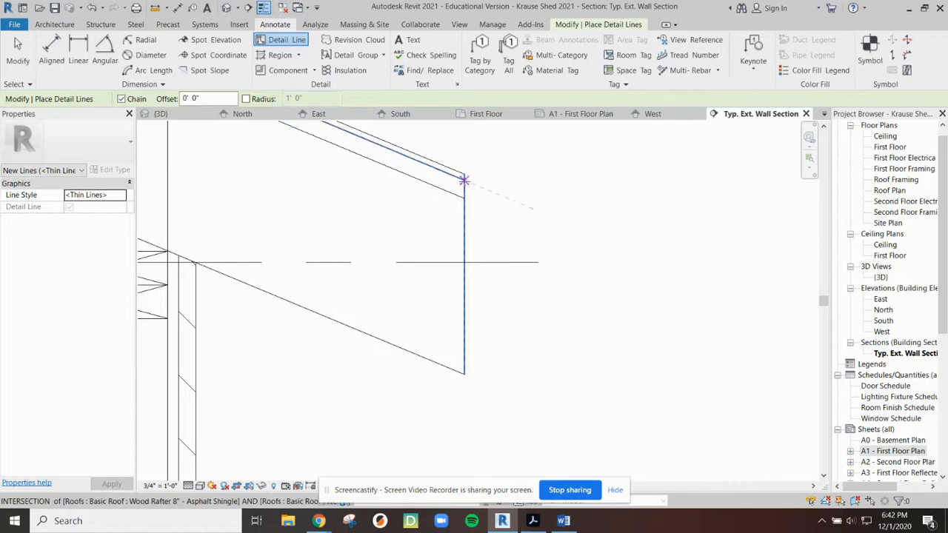
pyautogui.click(463, 180)
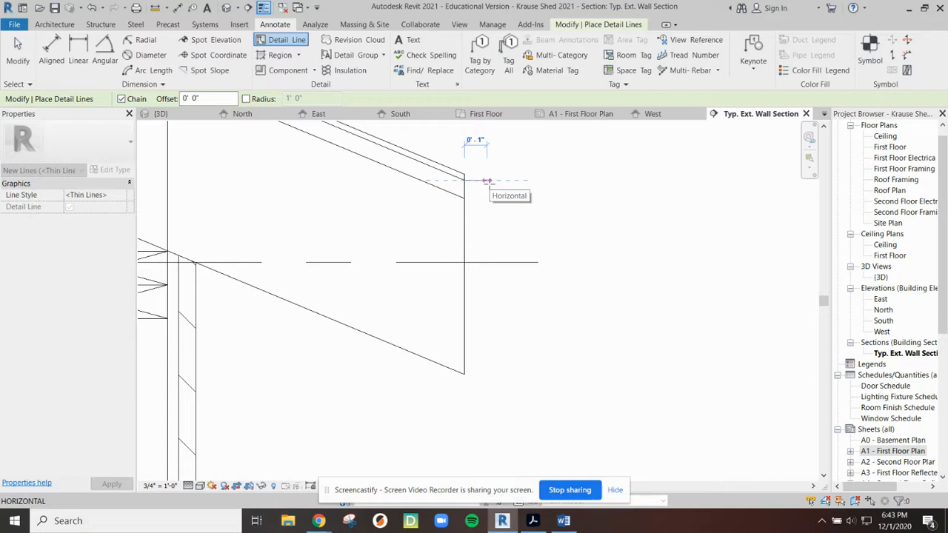
pyautogui.click(487, 181)
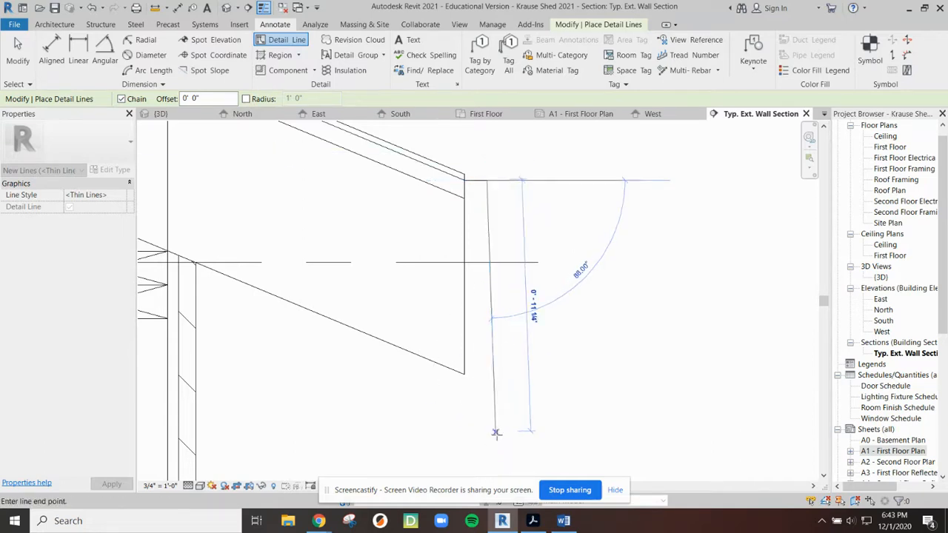
pyautogui.write('10')
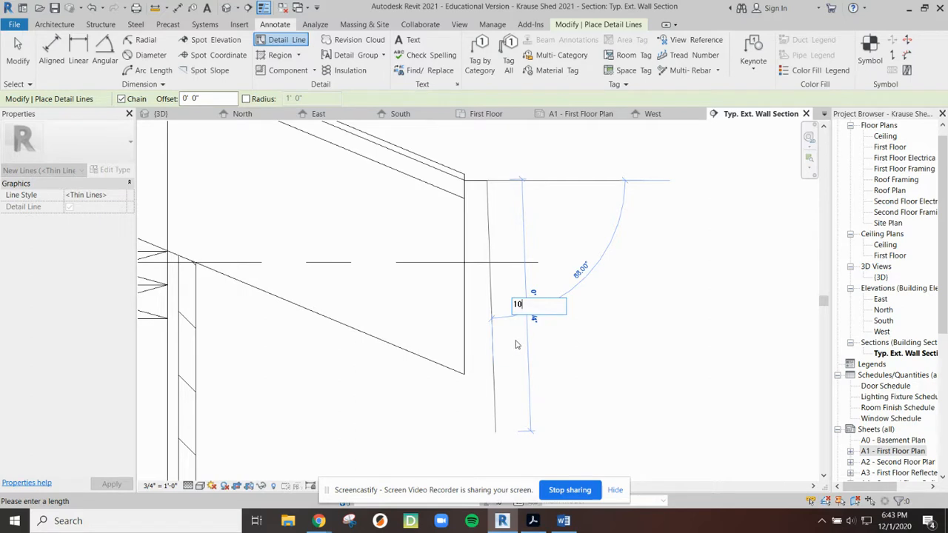
pyautogui.press('Escape')
pyautogui.press('Escape')
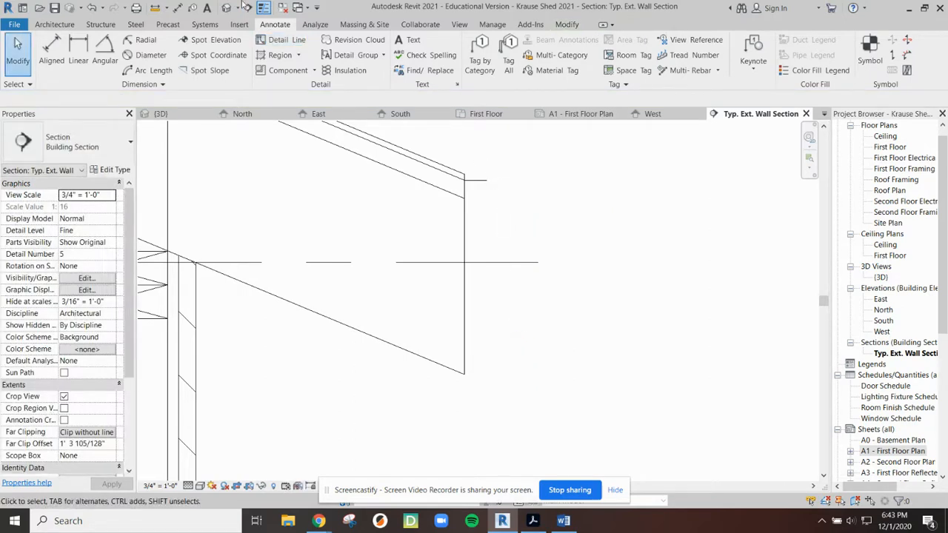
pyautogui.click(280, 55)
pyautogui.click(277, 24)
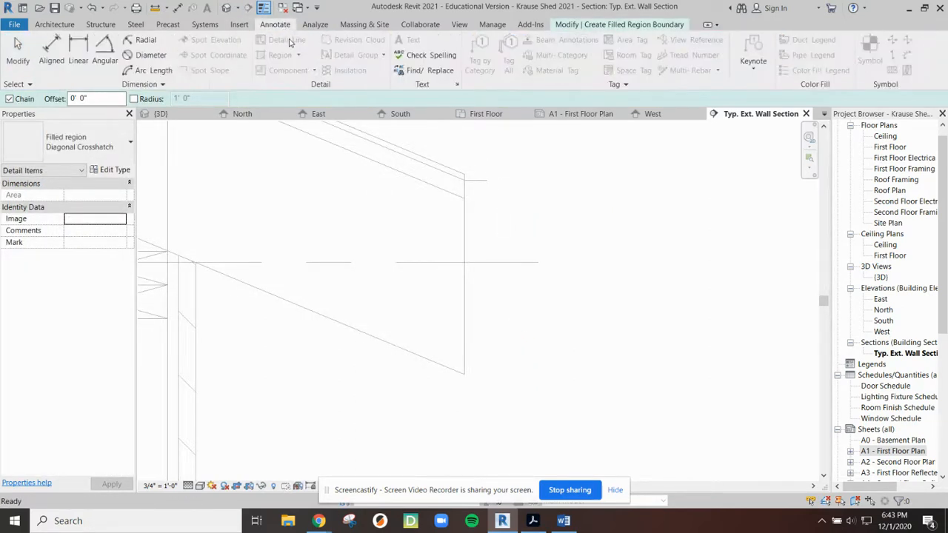
pyautogui.press('Escape')
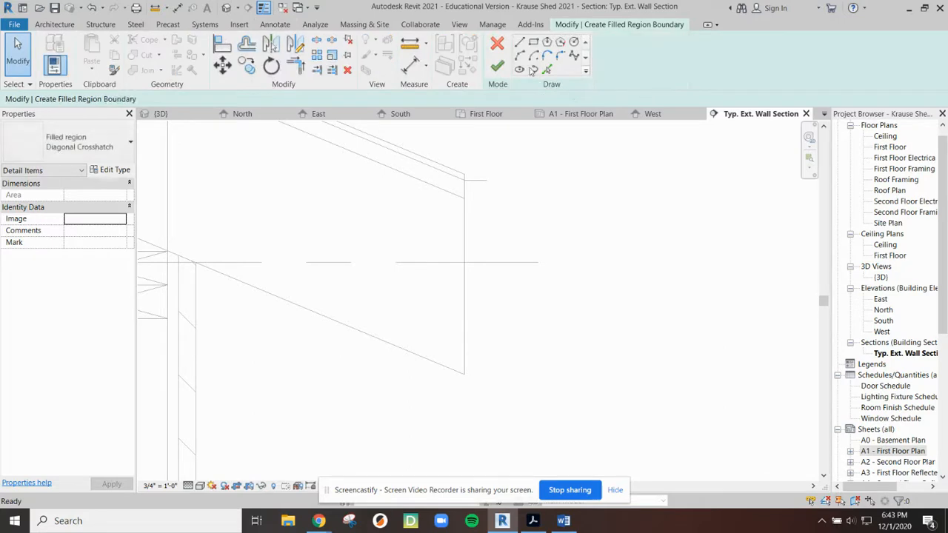
pyautogui.click(497, 44)
# Try to draw a downward detail line with length 10 from the 1" line's outer end, and undo it
pyautogui.click(281, 40)
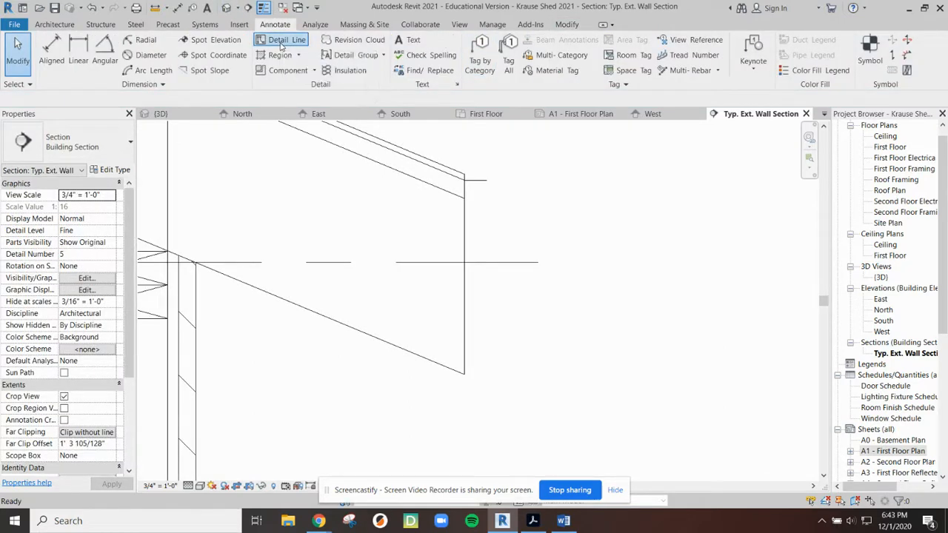
pyautogui.click(485, 179)
pyautogui.write('10')
pyautogui.press('Return')
pyautogui.scroll(-5, 457, 325)
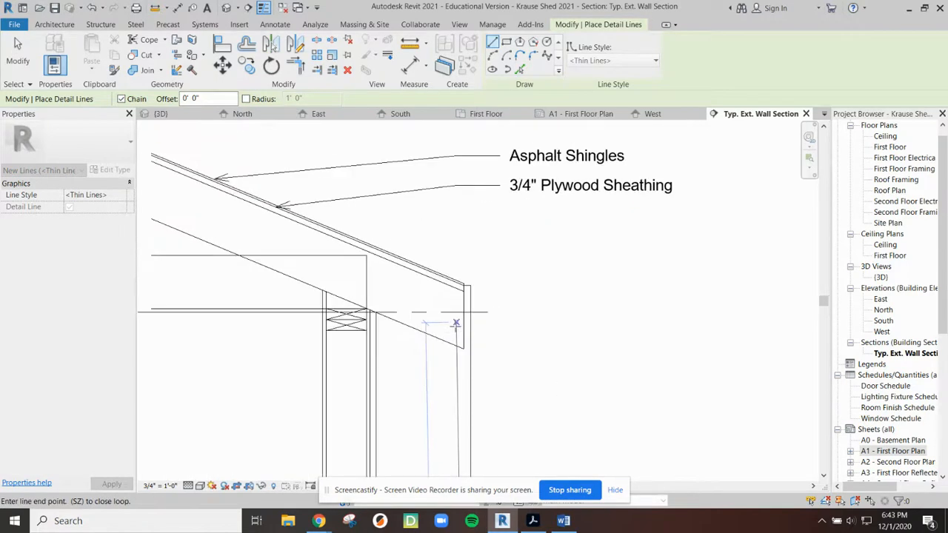
pyautogui.moveTo(485, 309); pyautogui.dragTo(518, 205, button='middle')
pyautogui.press('Escape')
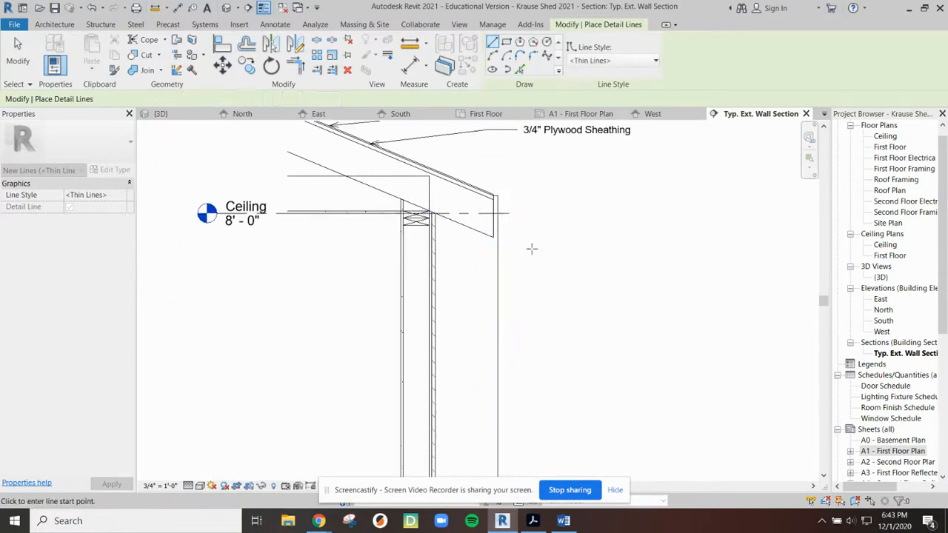
pyautogui.hotkey('ctrl', 'z')
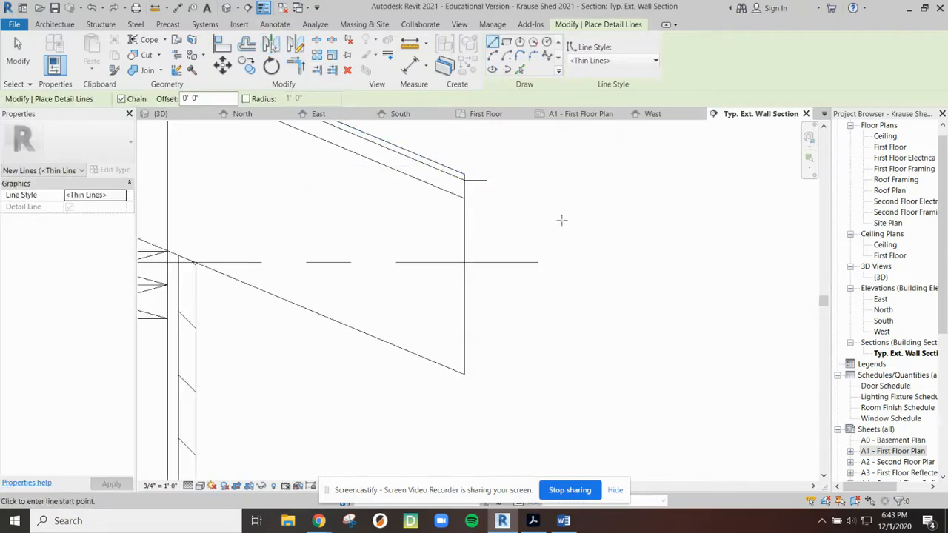
# Complete the facia outline with detail lines 10" down, 1" back in line with the rafter end, and up to the rafter's lower corner
pyautogui.click(487, 180)
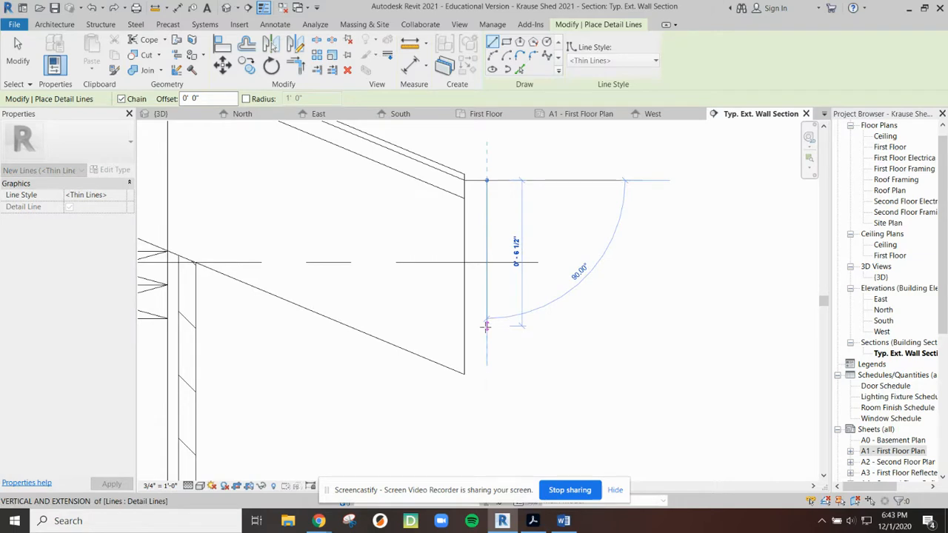
pyautogui.write('10')
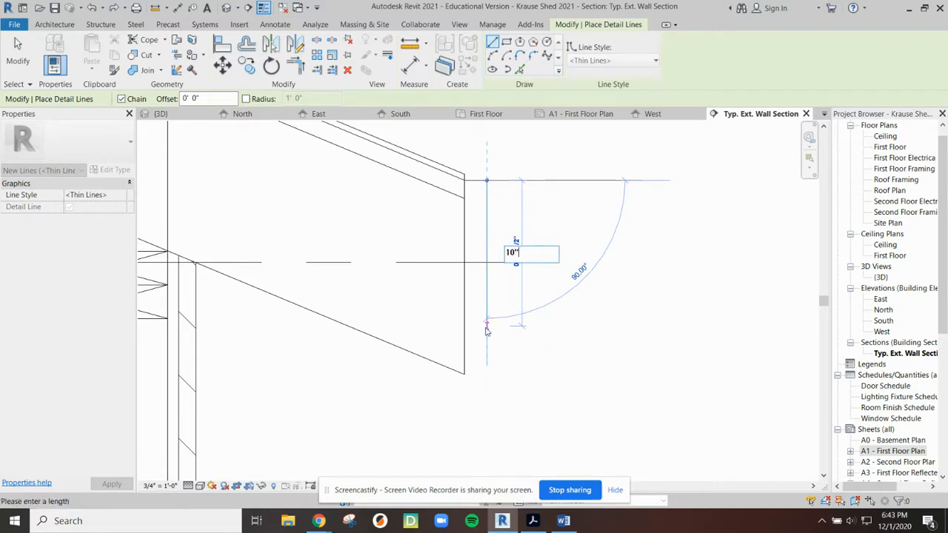
pyautogui.press('Return')
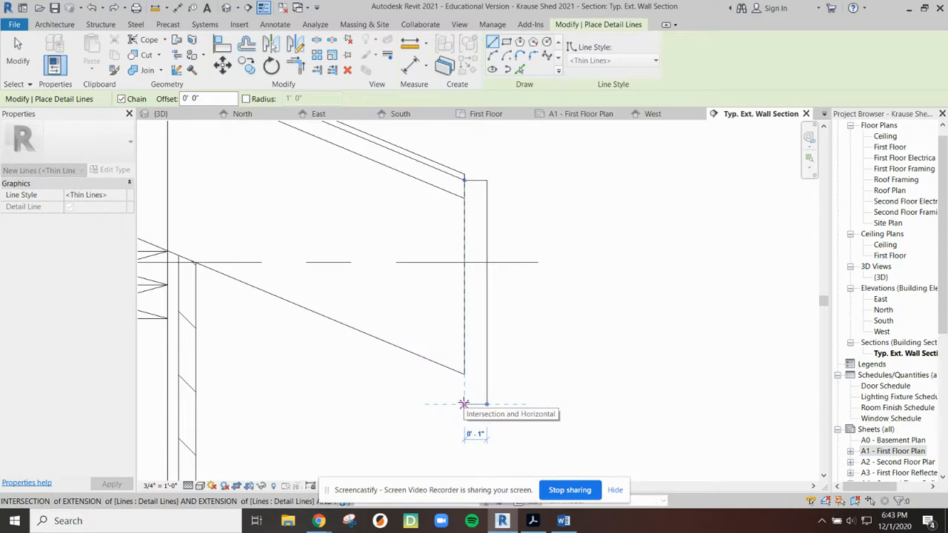
pyautogui.click(464, 404)
pyautogui.click(464, 373)
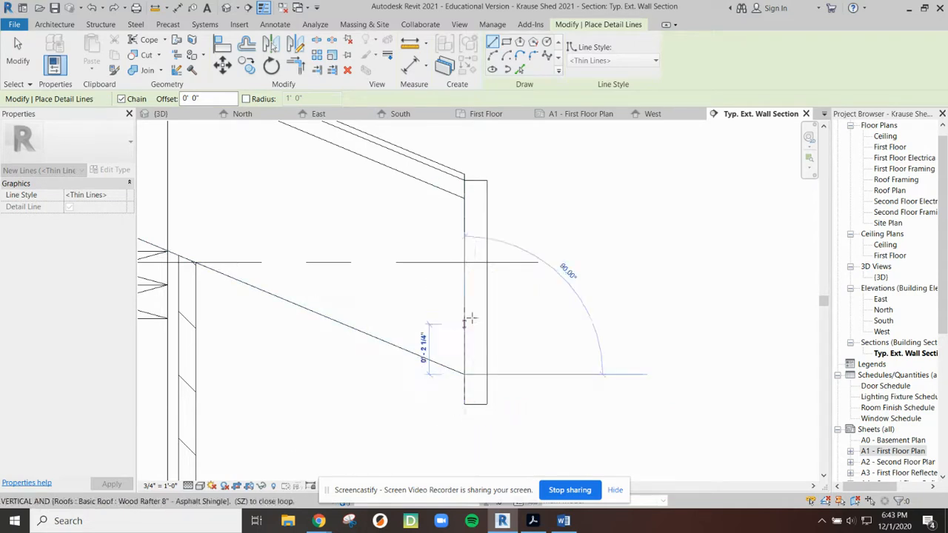
pyautogui.press('Escape')
pyautogui.press('Escape')
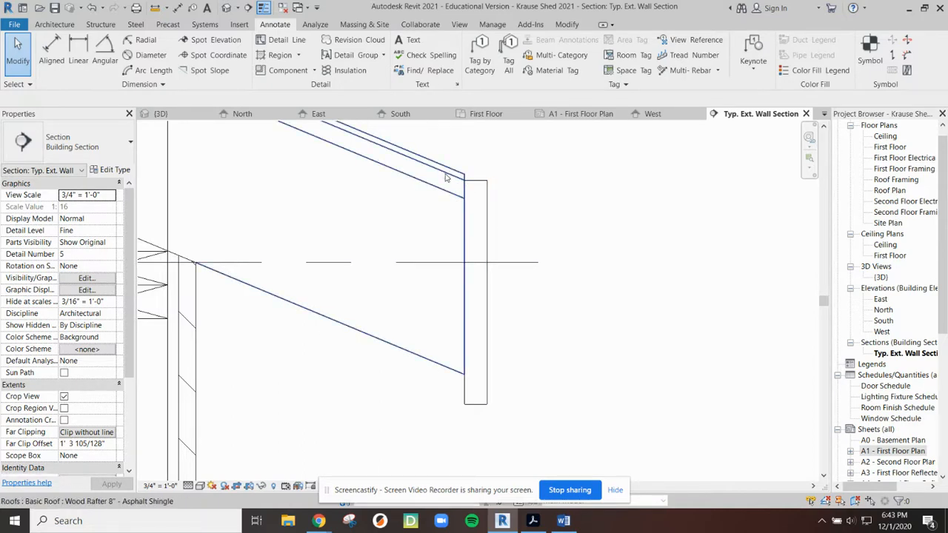
# Draw a sloped detail line across the facia board's top, from the rafter end's upper corner to the facia's outer edge
pyautogui.click(280, 43)
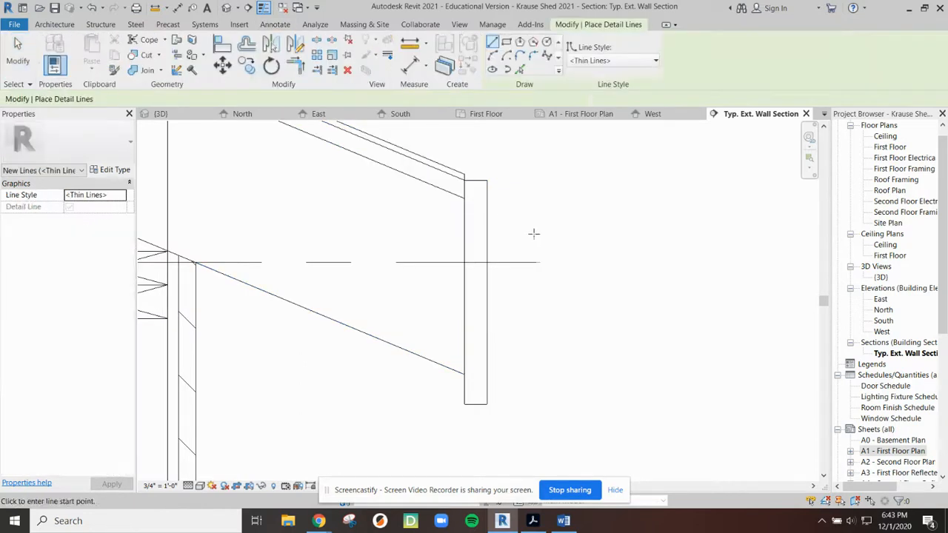
pyautogui.click(464, 180)
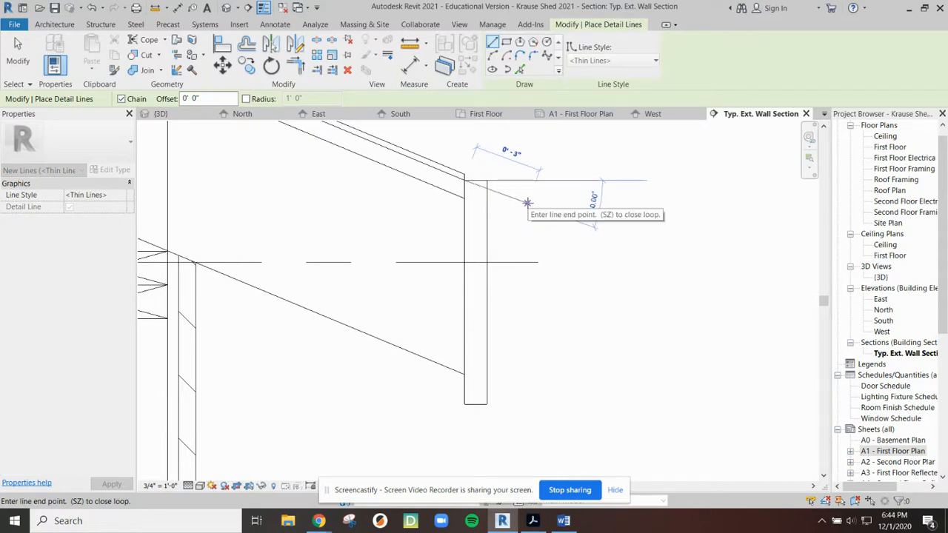
pyautogui.click(486, 185)
pyautogui.press('Escape')
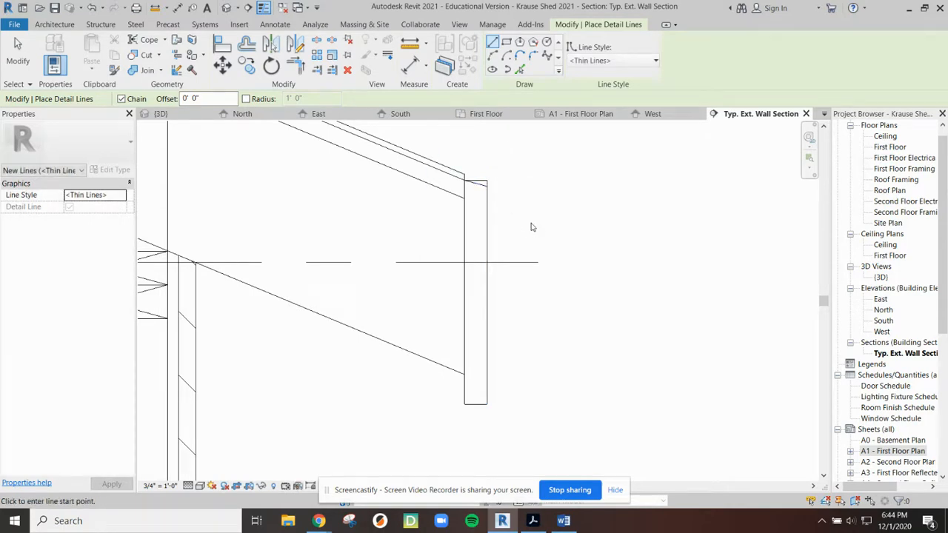
pyautogui.press('Escape')
# Delete the horizontal detail line at the top of the facia board
pyautogui.scroll(2, 481, 193)
pyautogui.scroll(3, 482, 208)
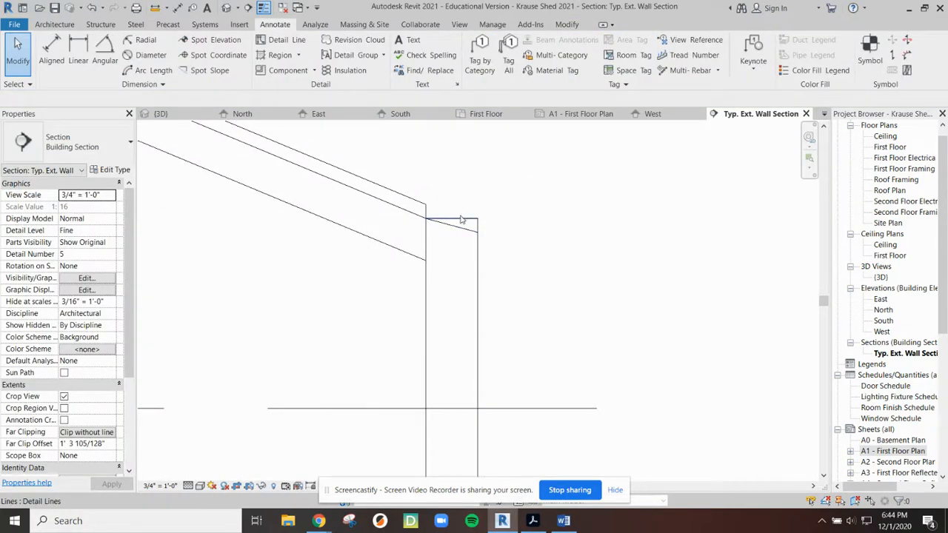
pyautogui.click(461, 219)
pyautogui.press('Escape')
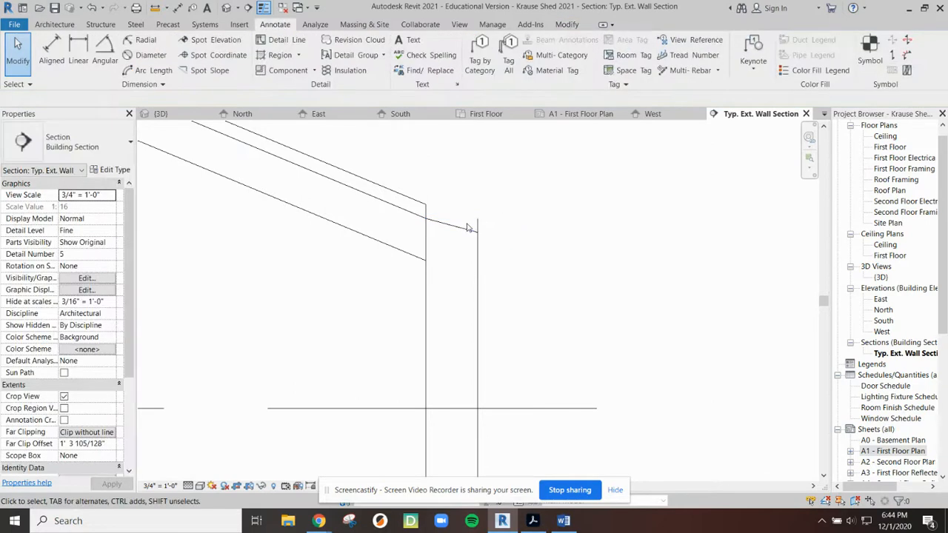
# Lower the sloped line's outer end to follow the roof slope and shorten the facia's outer vertical line to meet it
pyautogui.click(461, 232)
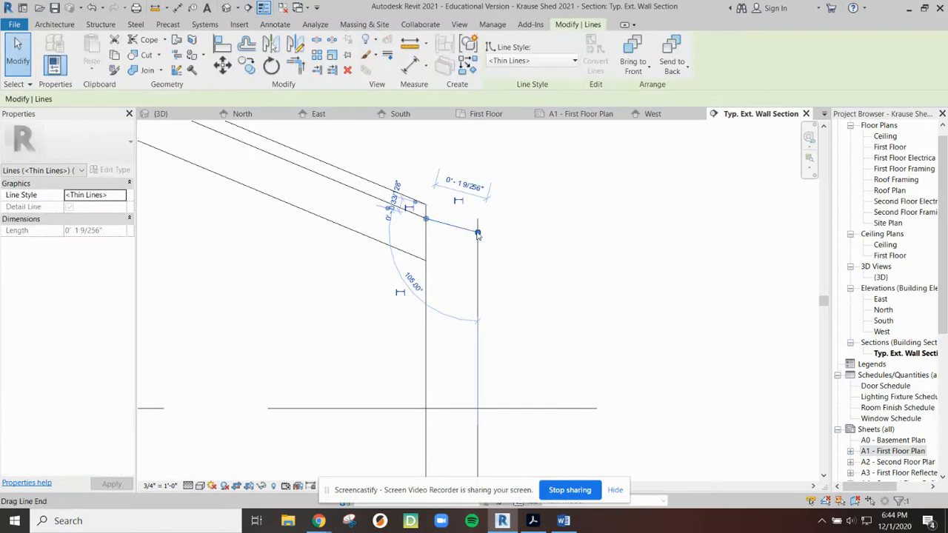
pyautogui.moveTo(477, 232)
pyautogui.mouseDown()
pyautogui.moveTo(476, 246)
pyautogui.moveTo(479, 238)
pyautogui.mouseUp()
pyautogui.click(490, 224)
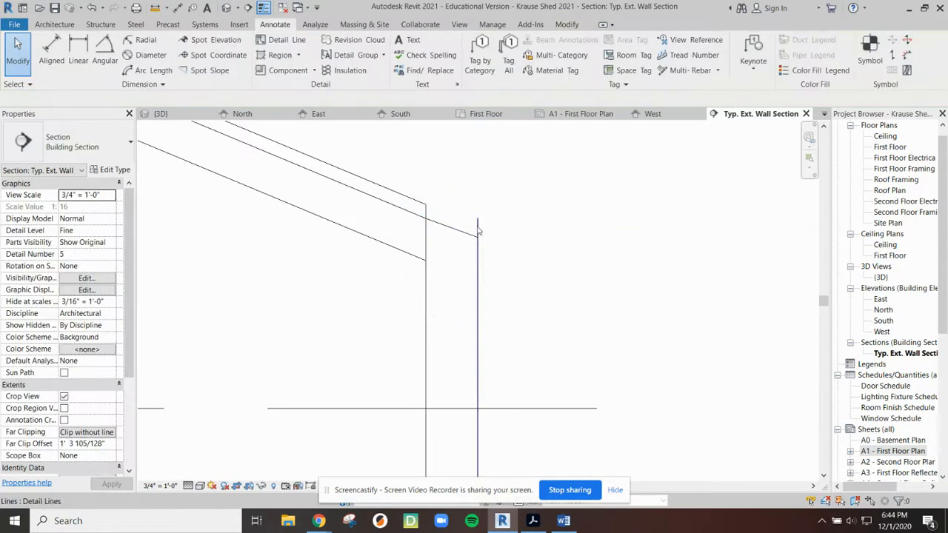
pyautogui.click(481, 229)
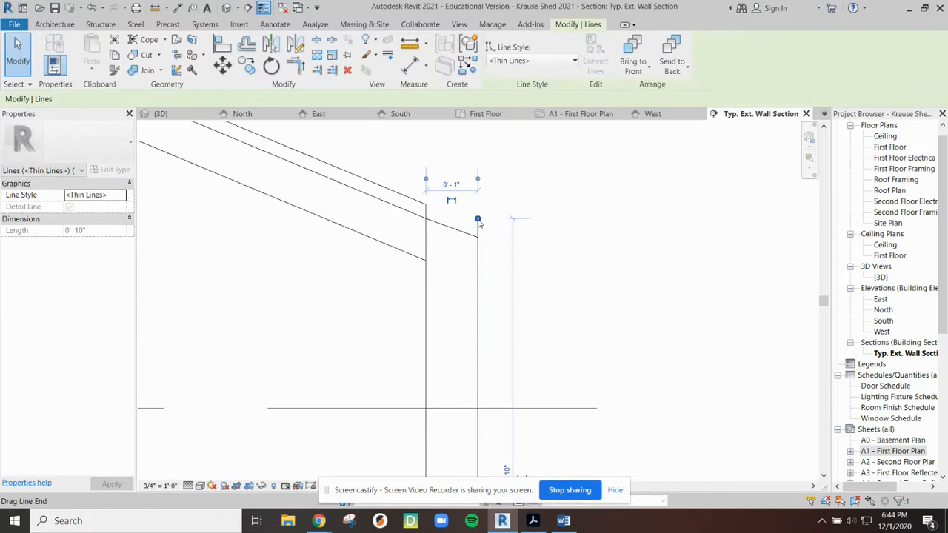
pyautogui.moveTo(477, 220); pyautogui.dragTo(477, 237)
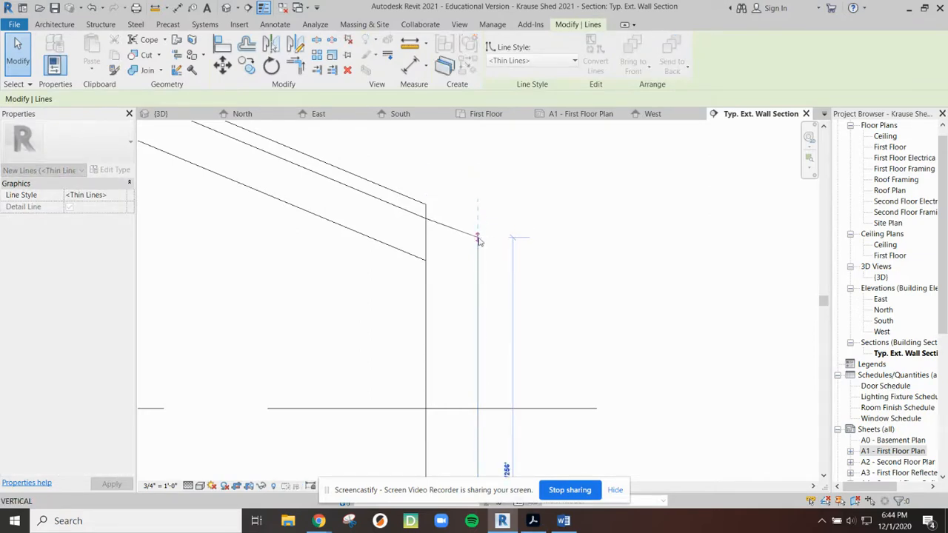
pyautogui.click(546, 244)
pyautogui.scroll(-3, 530, 254)
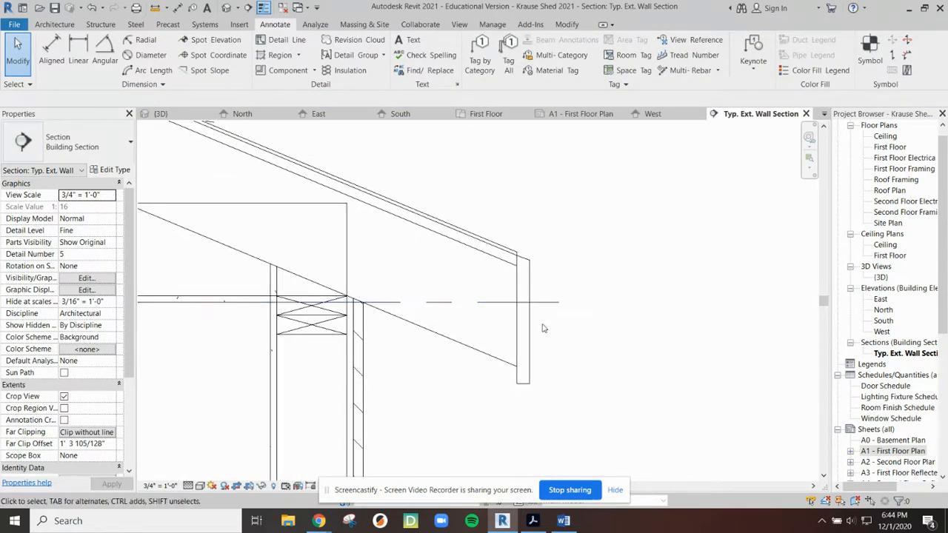
# Draw two crossing diagonal detail lines between opposite corners of the facia board
pyautogui.scroll(2, 524, 264)
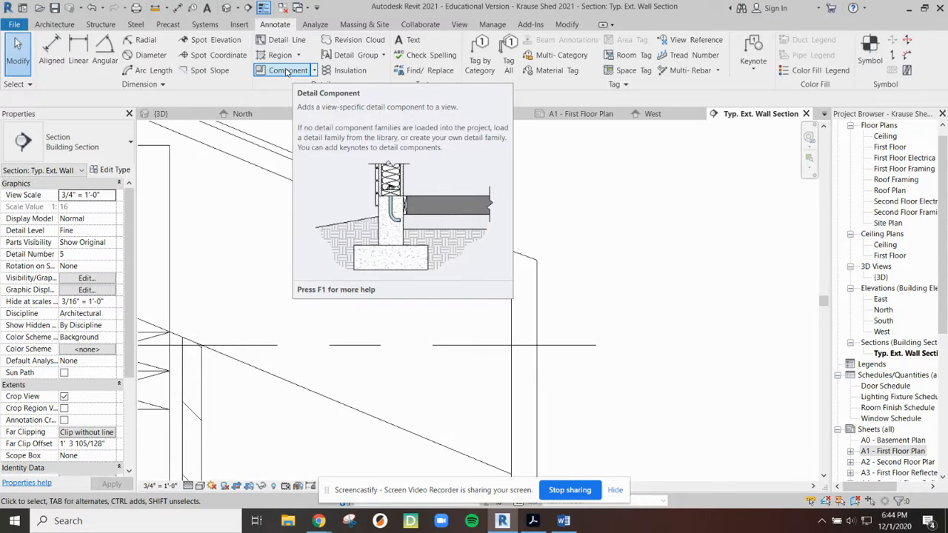
pyautogui.scroll(-2, 516, 289)
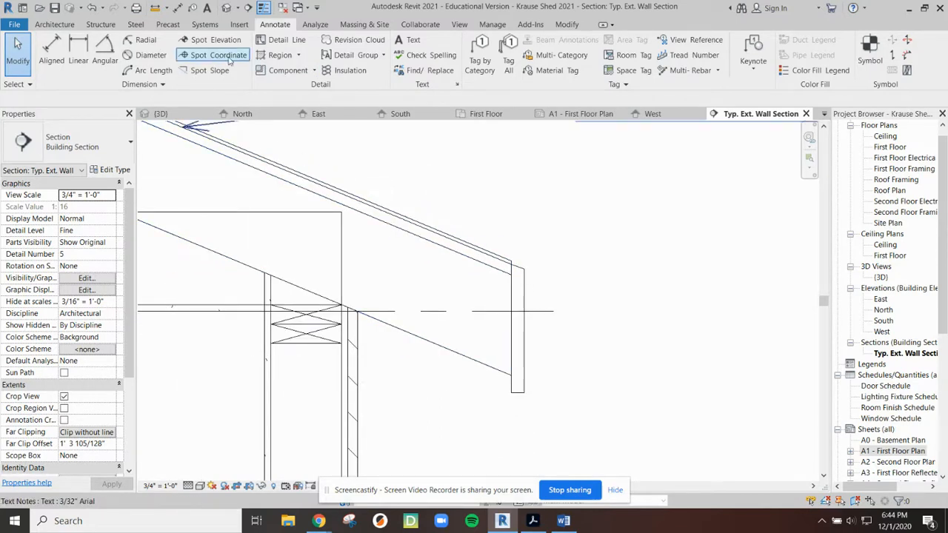
pyautogui.press('d')
pyautogui.press('l')
pyautogui.scroll(1, 510, 263)
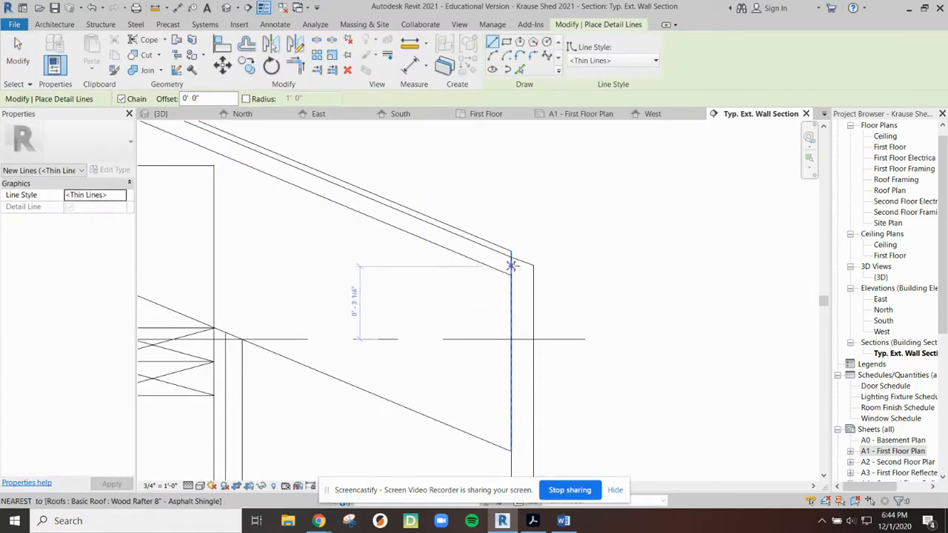
pyautogui.click(514, 258)
pyautogui.scroll(-1, 519, 348)
pyautogui.moveTo(519, 348); pyautogui.dragTo(516, 237, button='middle')
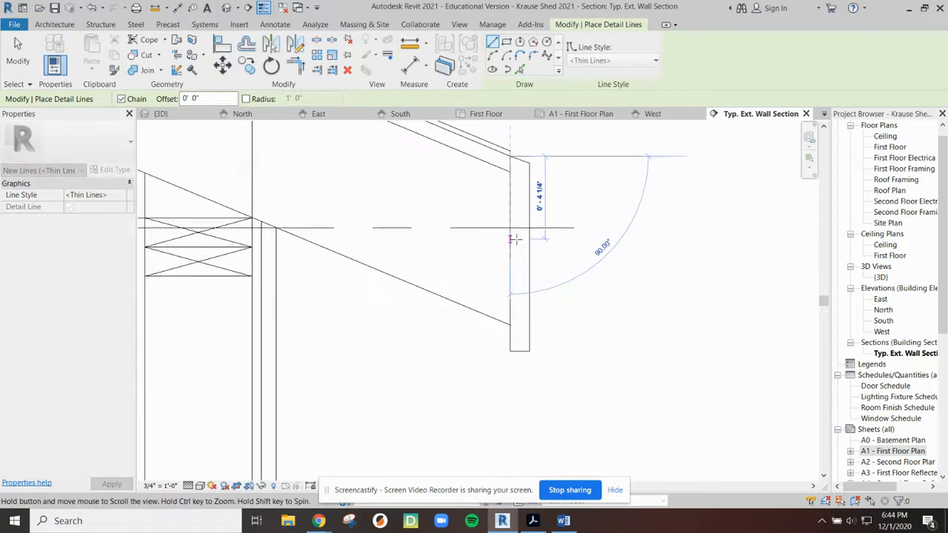
pyautogui.click(529, 349)
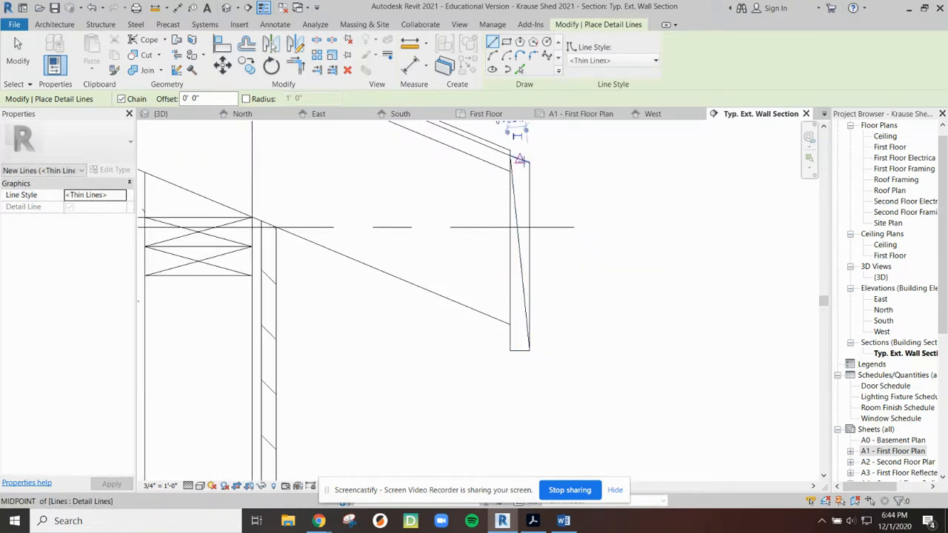
pyautogui.click(529, 162)
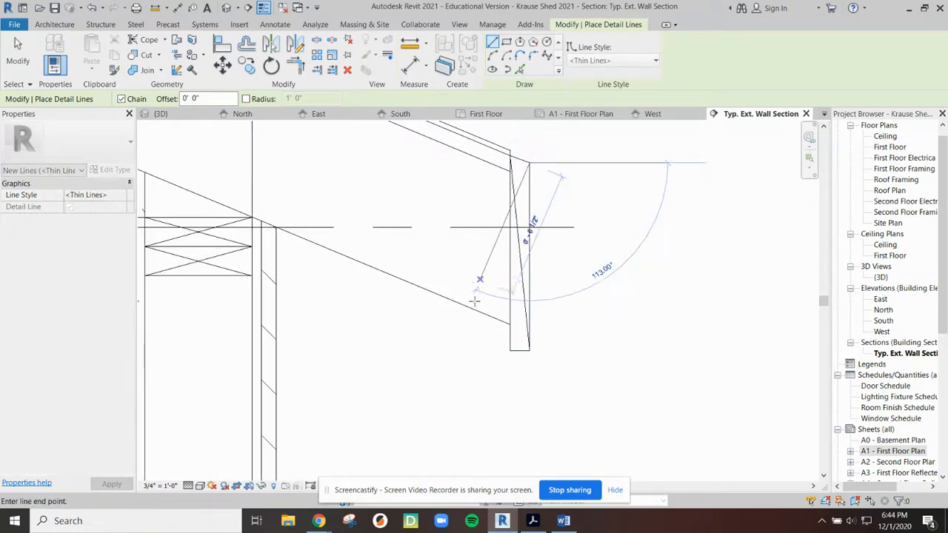
pyautogui.click(510, 351)
pyautogui.press('Escape')
pyautogui.press('Escape')
pyautogui.scroll(-1, 604, 307)
pyautogui.scroll(-3, 604, 307)
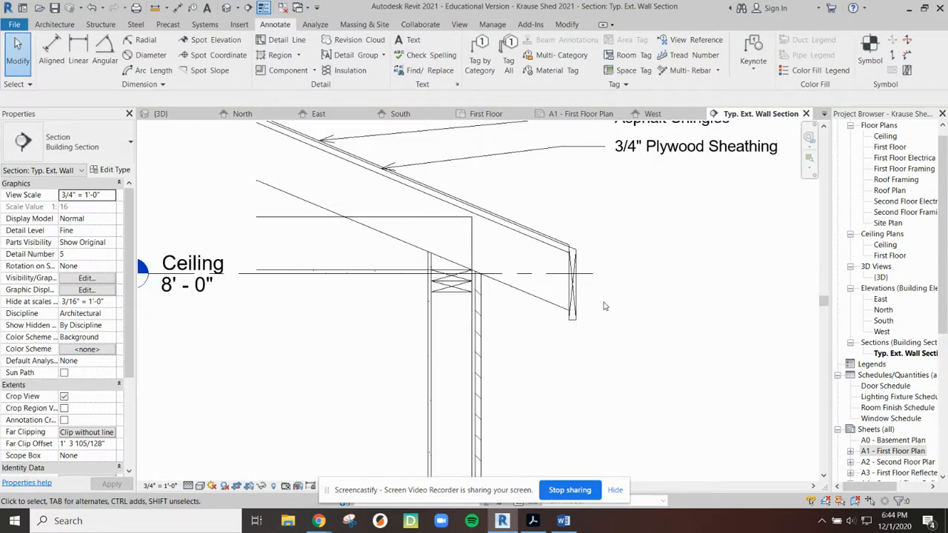
# Consult the exemplar shed drawing in Acrobat for the batt insulation in the exterior wall below the double top plate
pyautogui.click(532, 520)
pyautogui.moveTo(570, 222); pyautogui.dragTo(584, 371)
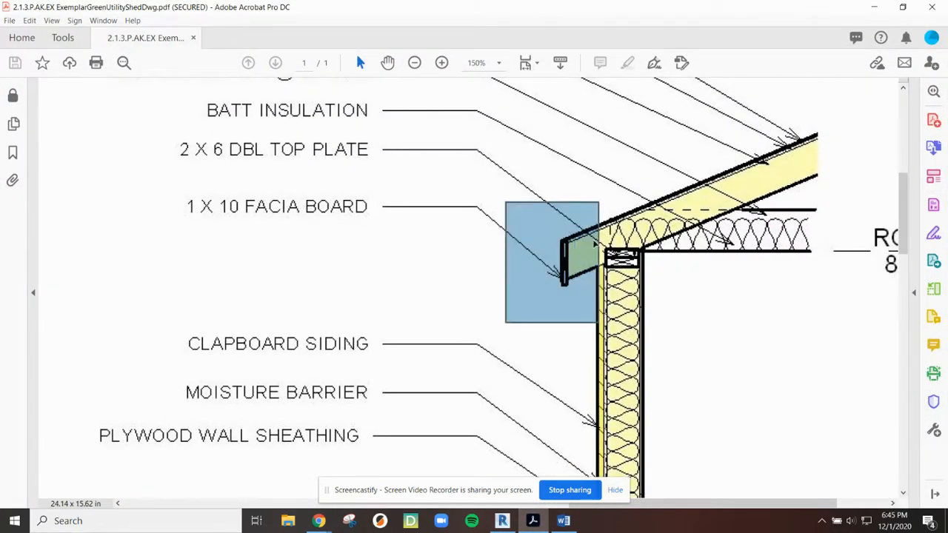
pyautogui.click(670, 291)
pyautogui.click(595, 241)
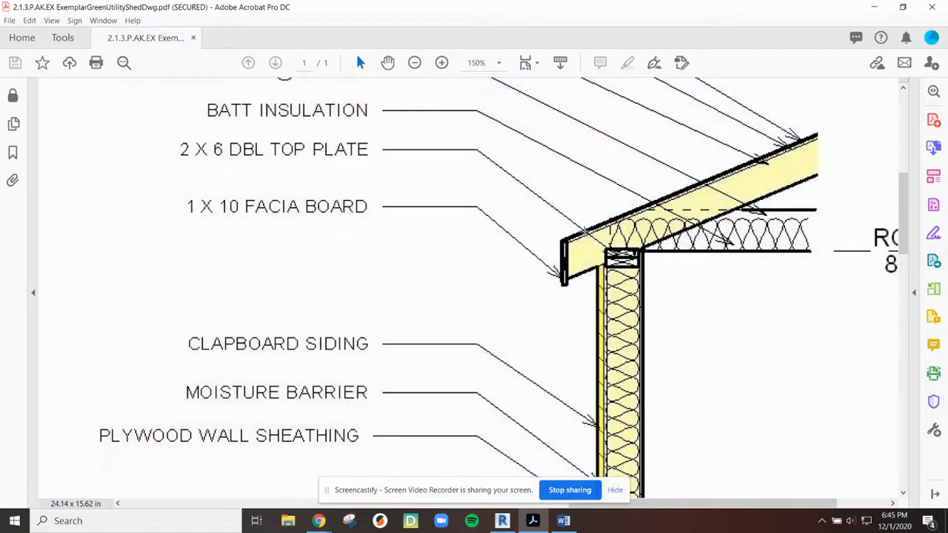
pyautogui.moveTo(575, 211); pyautogui.dragTo(669, 321)
pyautogui.scroll(-3, 670, 274)
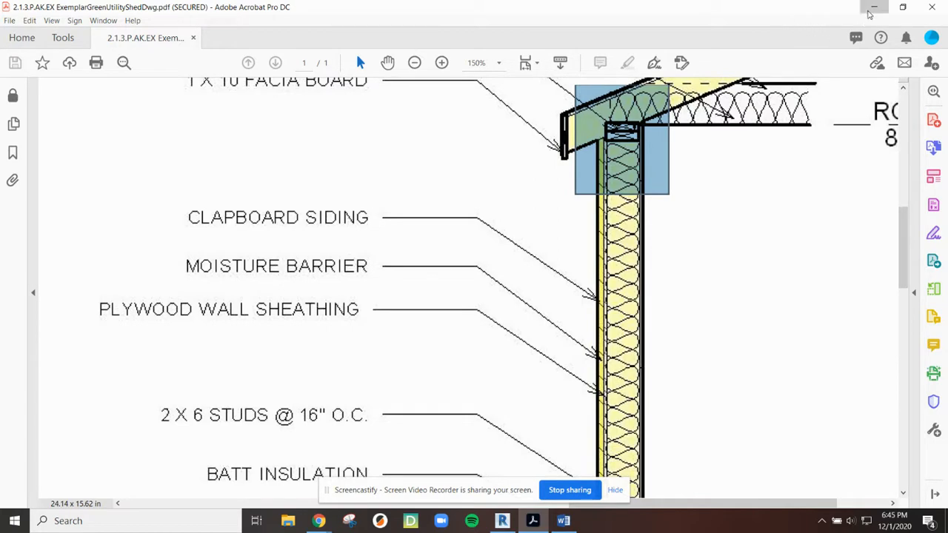
pyautogui.click(874, 8)
# Place batt insulation centered in the Revit wall section's stud cavity, from the underside of the double top plate down to the sill plate
pyautogui.scroll(-5, 374, 237)
pyautogui.moveTo(527, 390); pyautogui.dragTo(618, 337, button='middle')
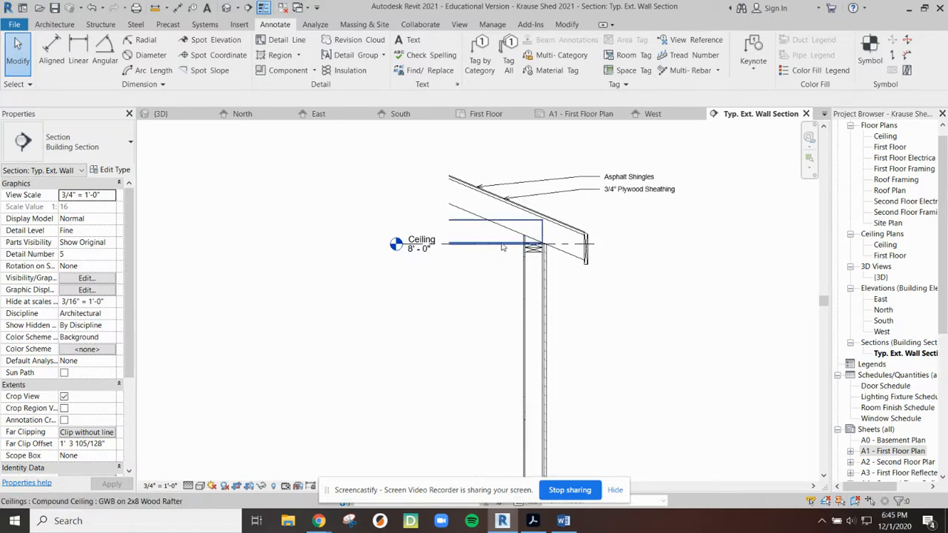
pyautogui.click(342, 70)
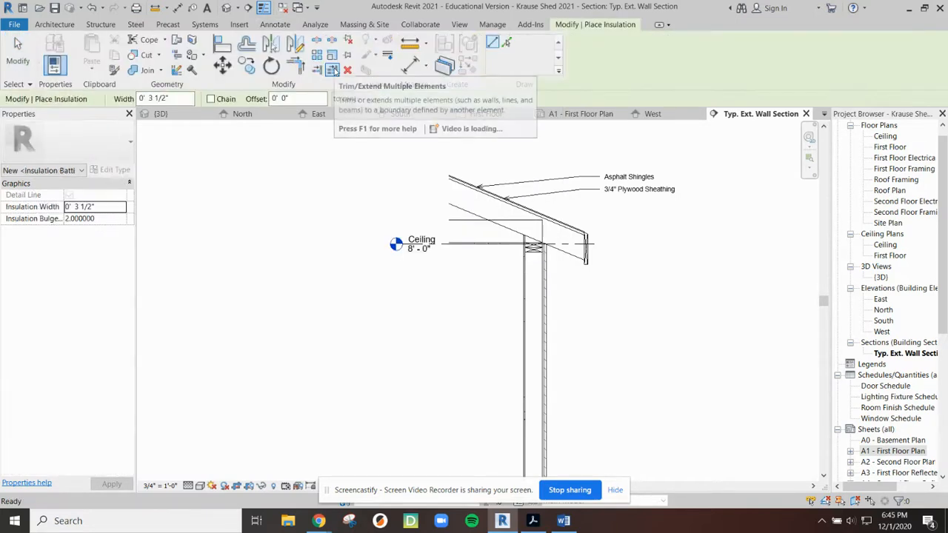
pyautogui.moveTo(170, 97); pyautogui.dragTo(132, 104)
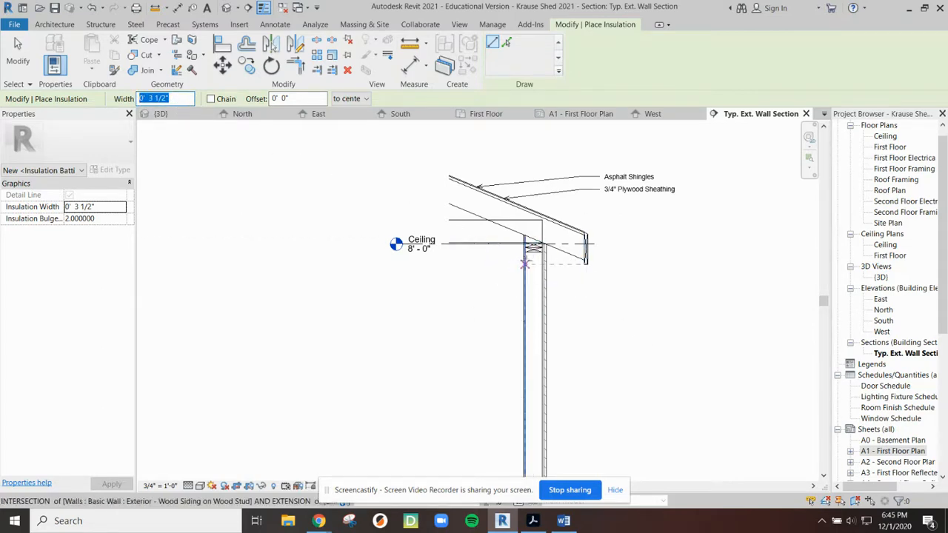
pyautogui.click(534, 253)
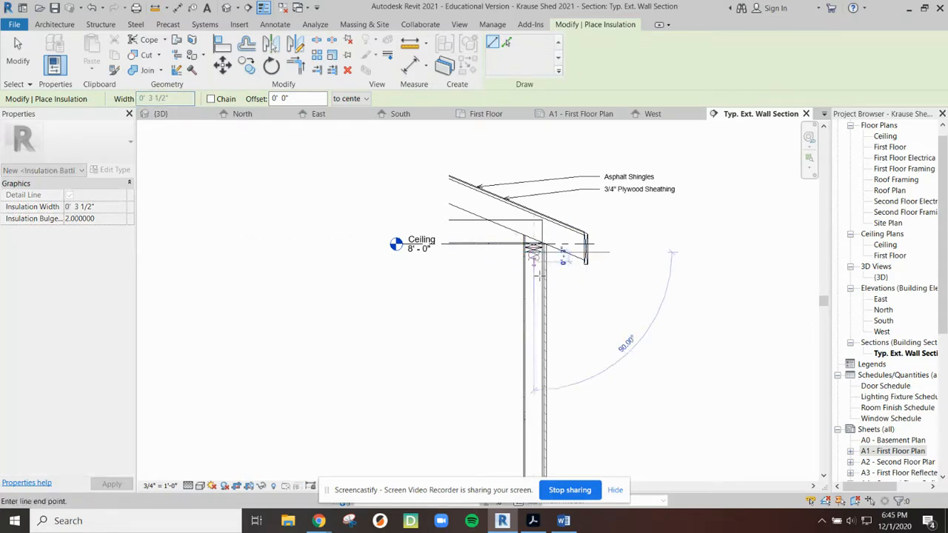
pyautogui.moveTo(565, 350); pyautogui.dragTo(549, 197, button='middle')
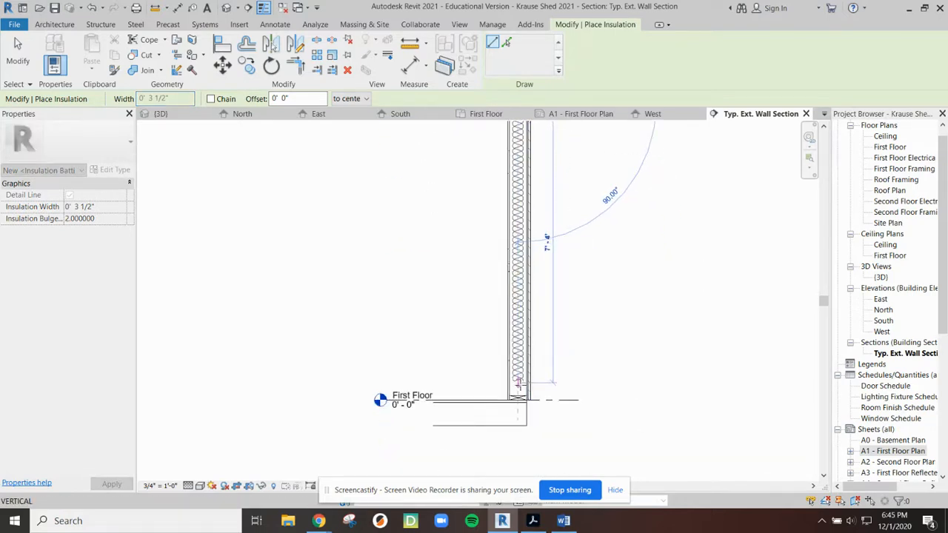
pyautogui.scroll(2, 516, 382)
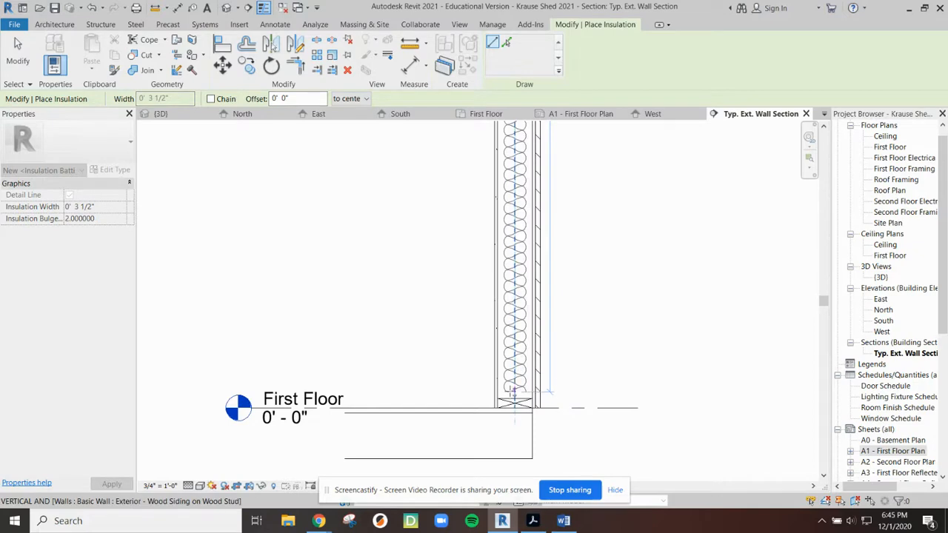
pyautogui.click(515, 401)
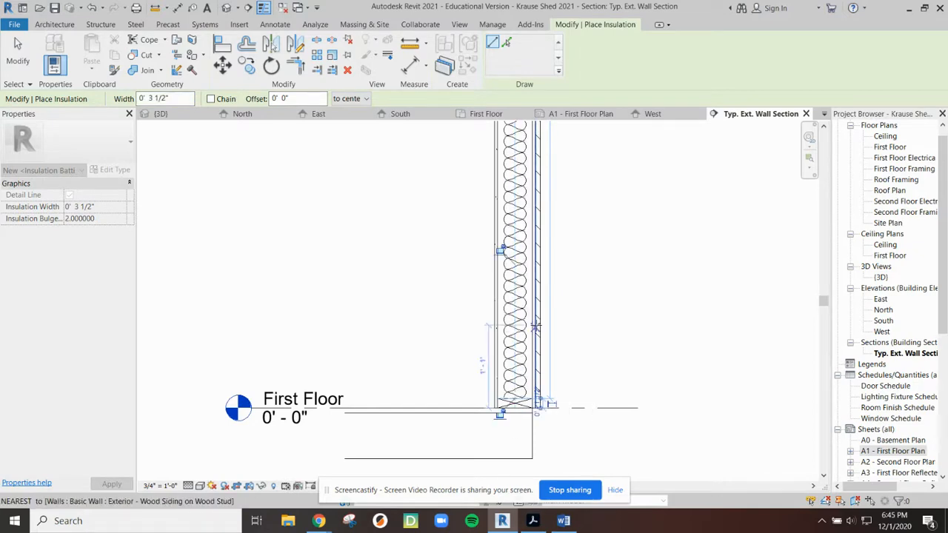
pyautogui.scroll(-2, 525, 308)
pyautogui.press('Escape')
pyautogui.press('Escape')
# Set the wall batt insulation's width to 5 1/2"
pyautogui.scroll(-1, 528, 223)
pyautogui.scroll(1, 518, 218)
pyautogui.moveTo(524, 246); pyautogui.dragTo(507, 402, button='middle')
pyautogui.scroll(-2, 480, 287)
pyautogui.scroll(5, 492, 182)
pyautogui.scroll(2, 492, 183)
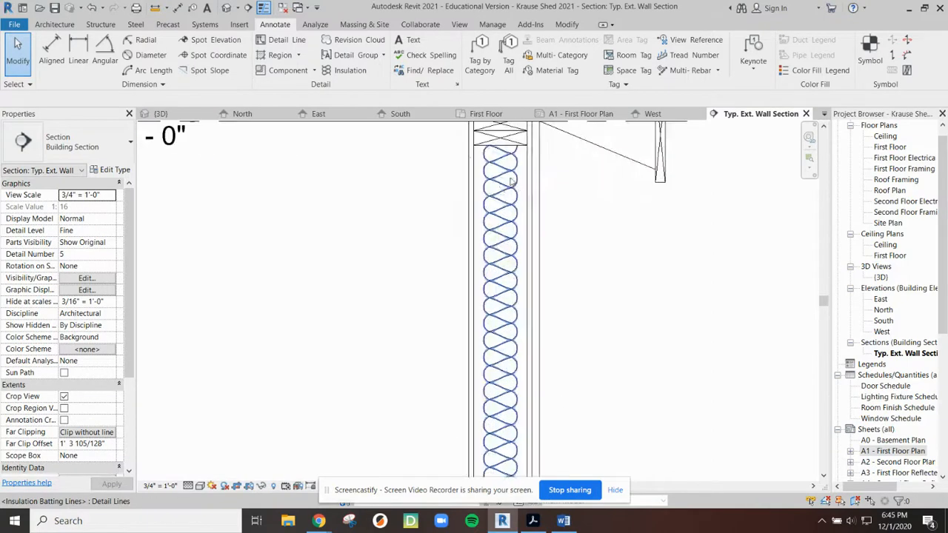
pyautogui.click(496, 181)
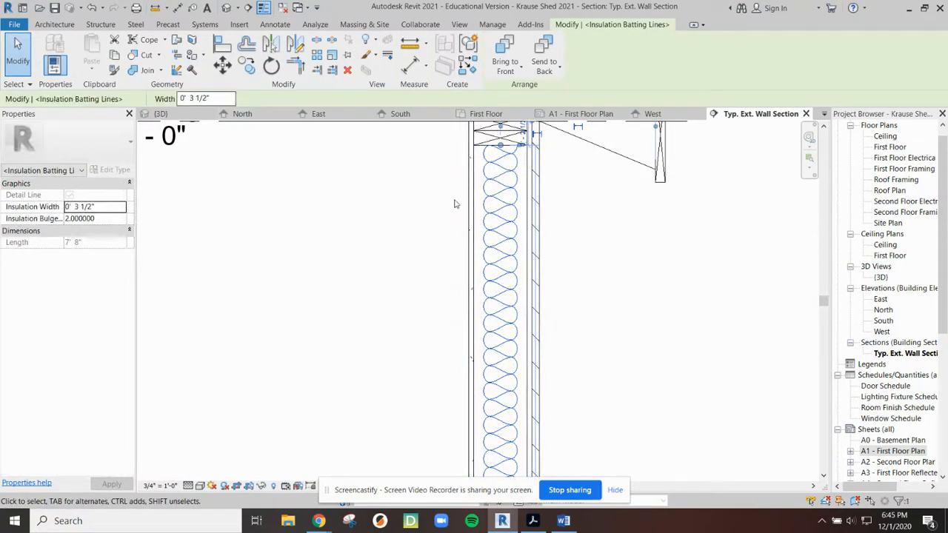
pyautogui.doubleClick(194, 98)
pyautogui.write('5')
pyautogui.press('Return')
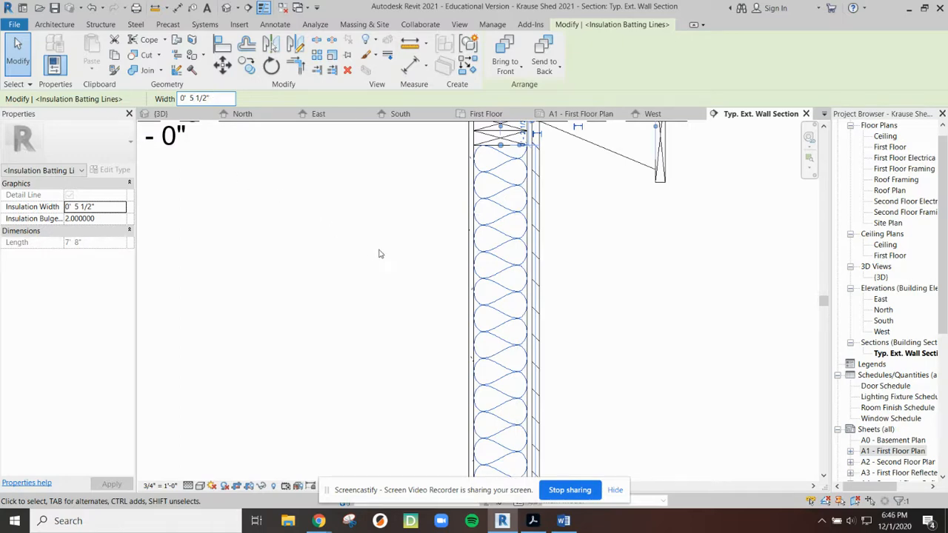
pyautogui.click(448, 251)
# Review the section's roof and ceiling area and consult the exemplar drawing in Acrobat for the batt insulation above the ceiling
pyautogui.scroll(-2, 364, 268)
pyautogui.moveTo(361, 266); pyautogui.dragTo(442, 171, button='middle')
pyautogui.scroll(-2, 397, 253)
pyautogui.moveTo(353, 255); pyautogui.dragTo(377, 297, button='middle')
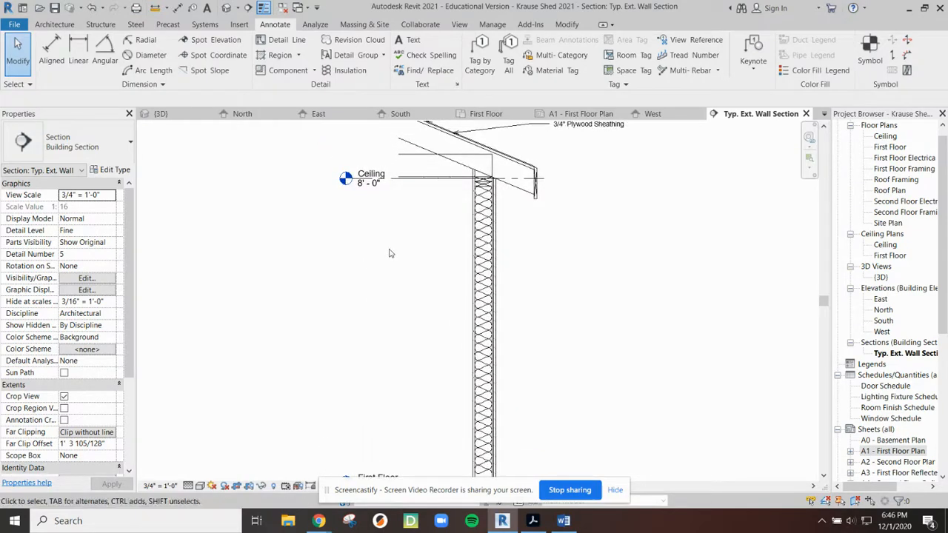
pyautogui.scroll(1, 417, 194)
pyautogui.moveTo(426, 221); pyautogui.dragTo(437, 289, button='middle')
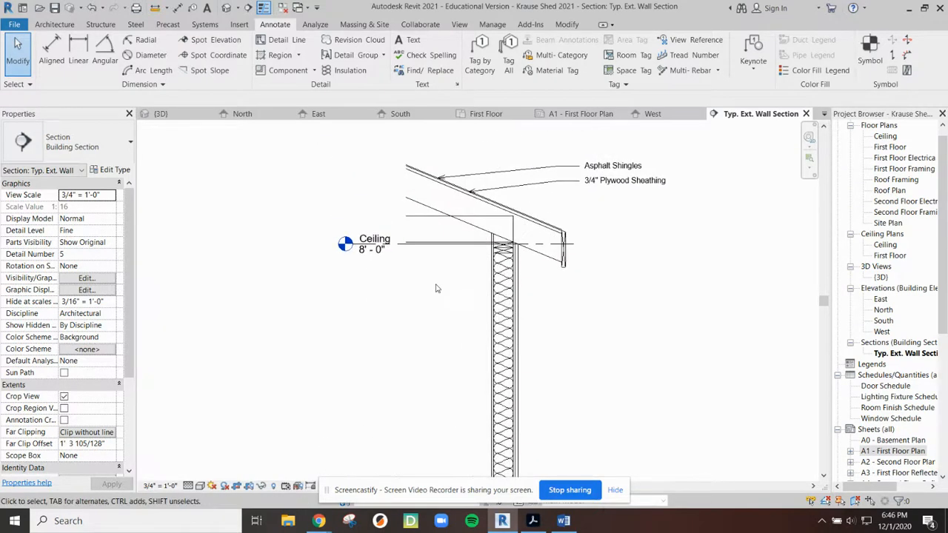
pyautogui.click(541, 522)
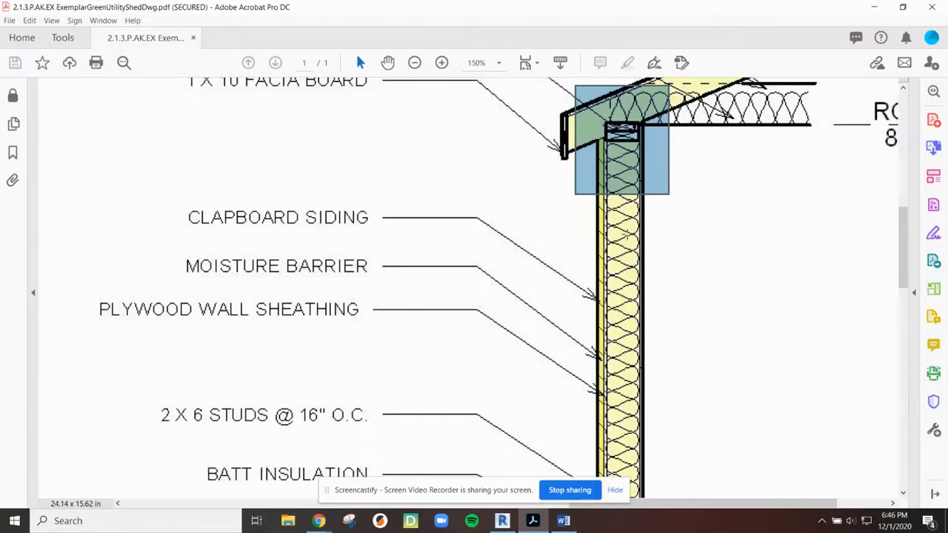
pyautogui.moveTo(752, 147); pyautogui.dragTo(657, 209, button='middle')
pyautogui.scroll(-5, 629, 262)
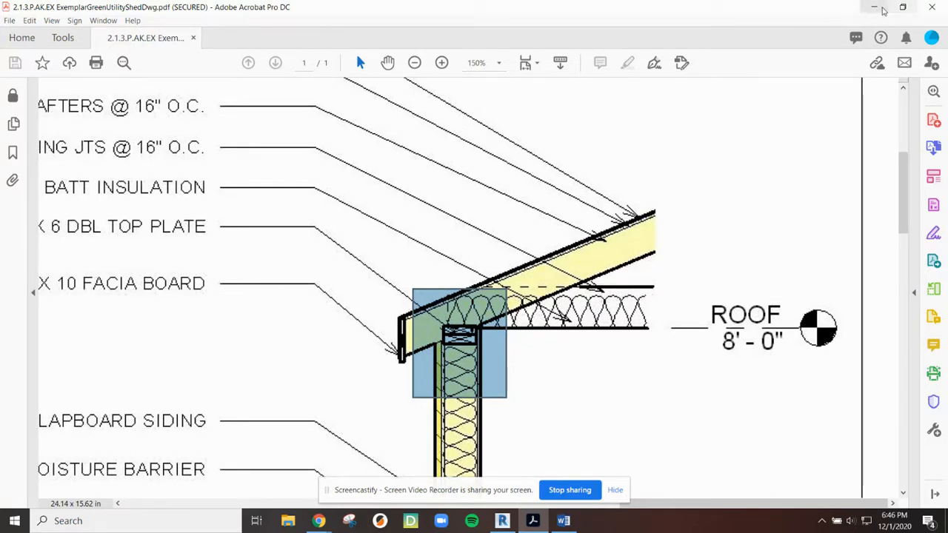
pyautogui.click(873, 7)
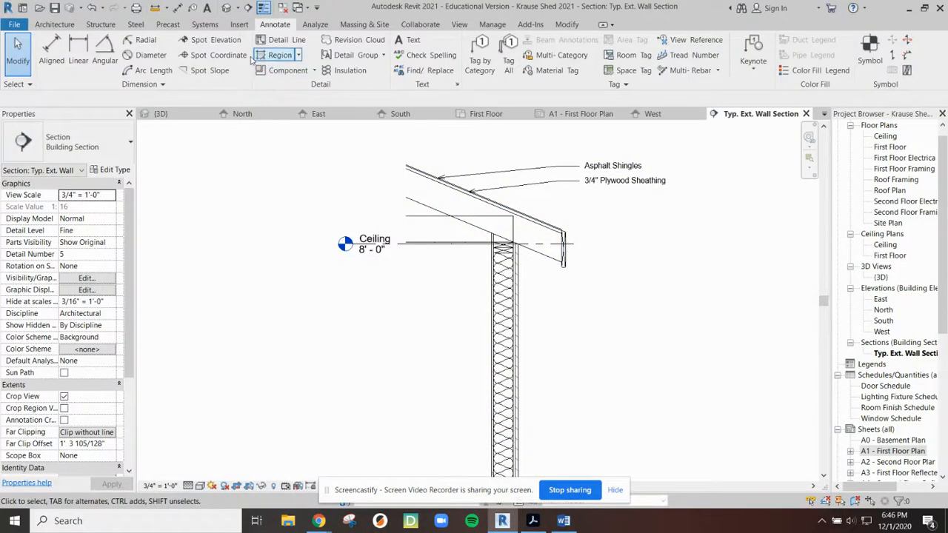
# Place batt insulation about 2' 7" long horizontally through the ceiling joist space, from the joist end to just past the section's crop edge
pyautogui.click(352, 72)
pyautogui.scroll(3, 468, 224)
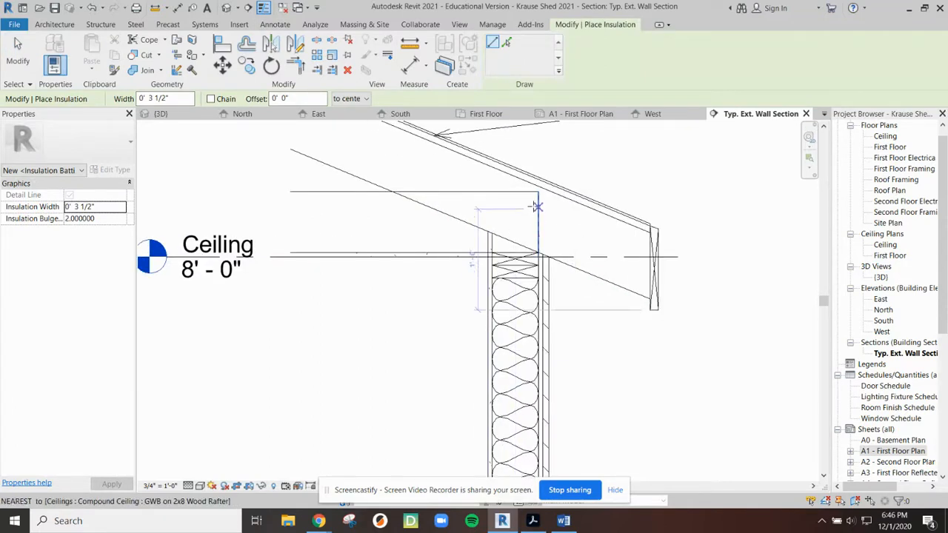
pyautogui.click(538, 224)
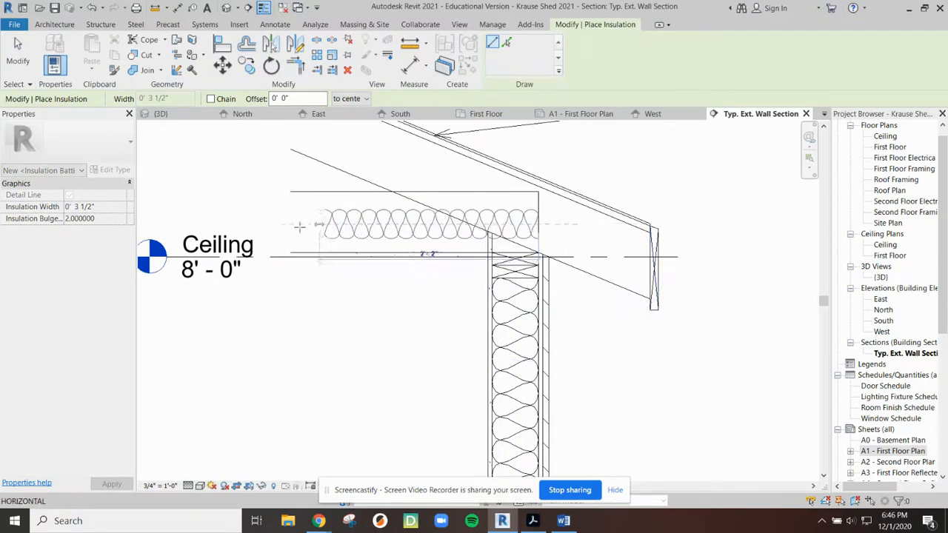
pyautogui.scroll(-1, 269, 221)
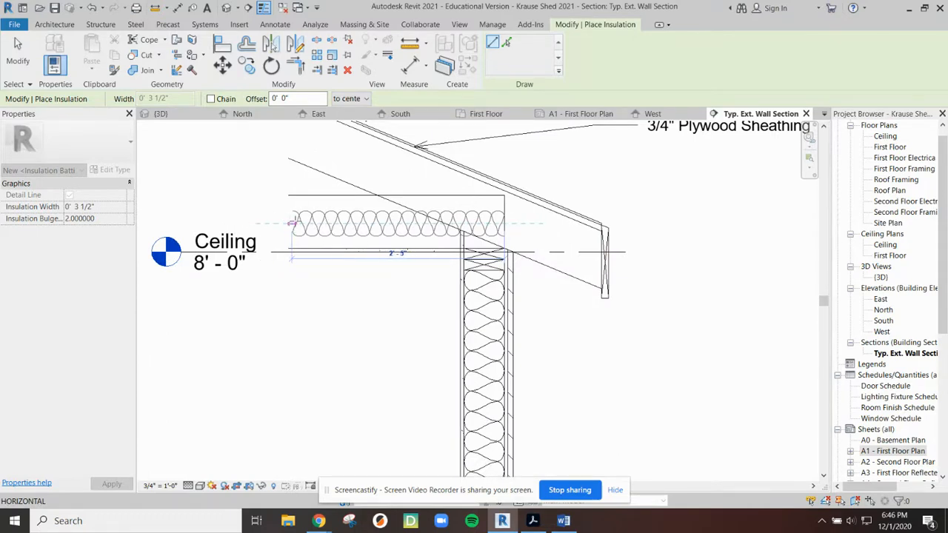
pyautogui.click(279, 223)
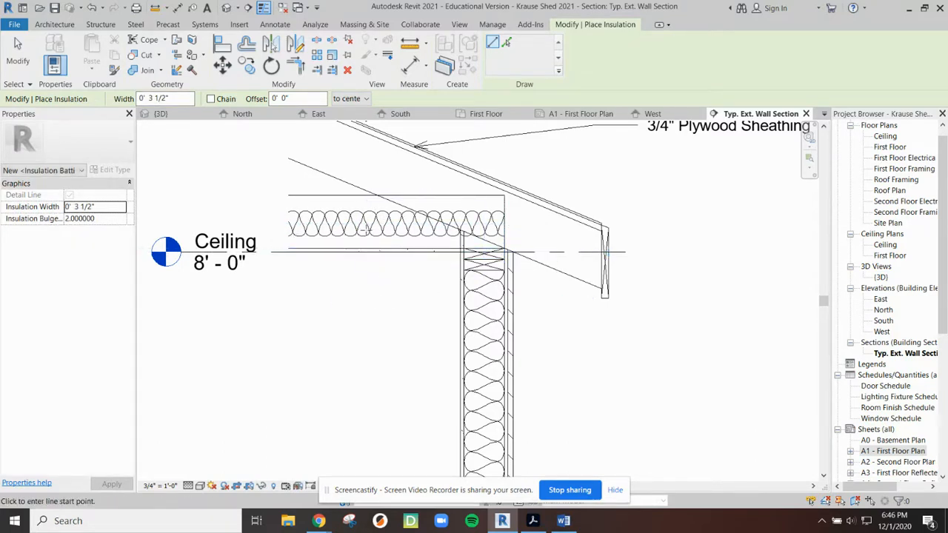
pyautogui.press('Escape')
# Set the ceiling batt insulation's width to 7 1/4"
pyautogui.click(366, 226)
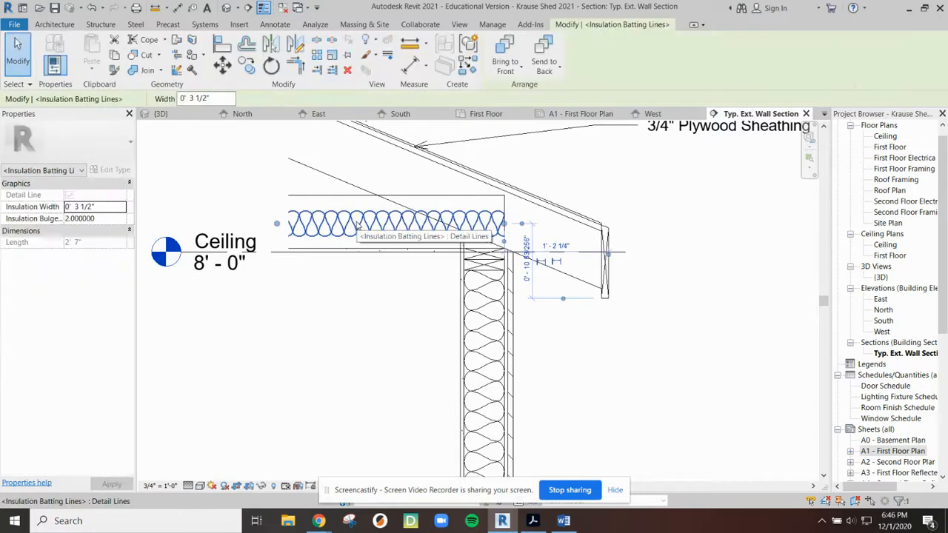
pyautogui.click(86, 208)
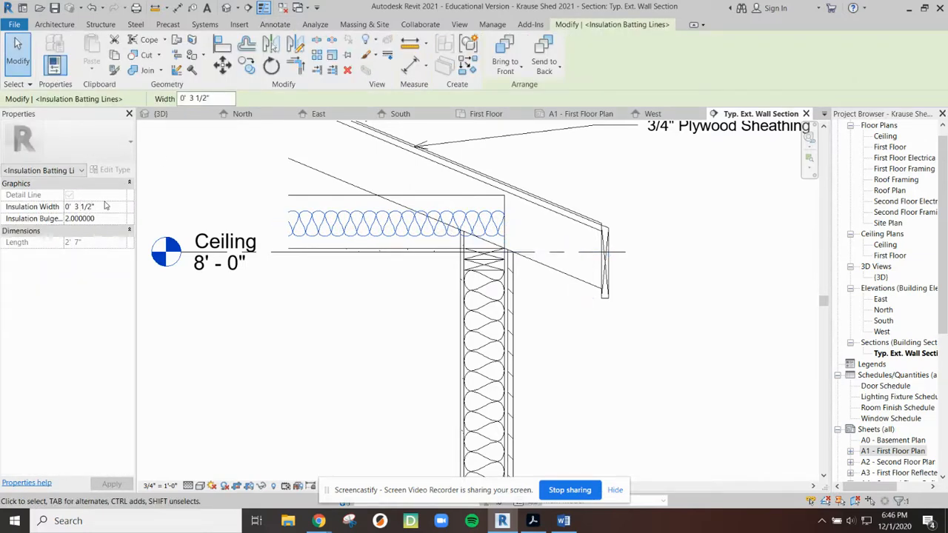
pyautogui.press('BackSpace')
pyautogui.press('BackSpace')
pyautogui.press('BackSpace')
pyautogui.press('BackSpace')
pyautogui.write('7.25')
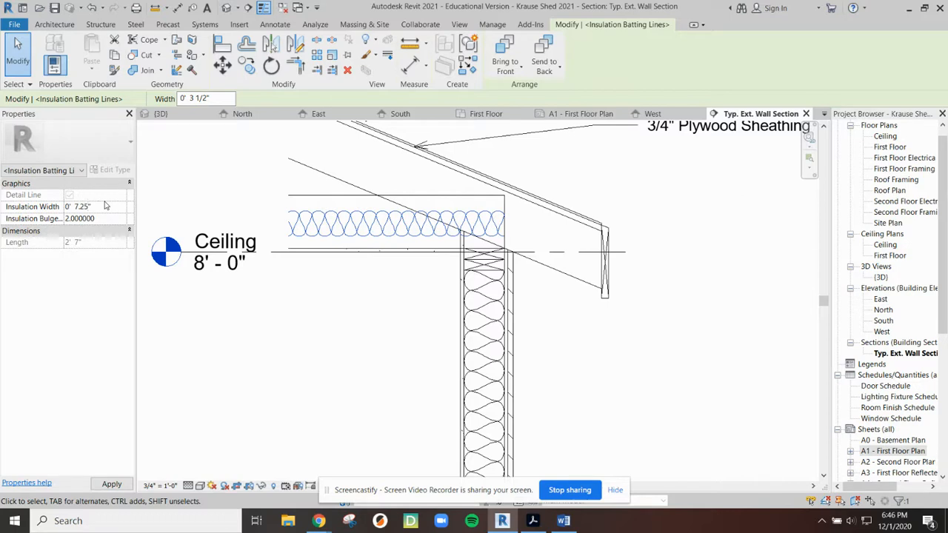
pyautogui.press('Return')
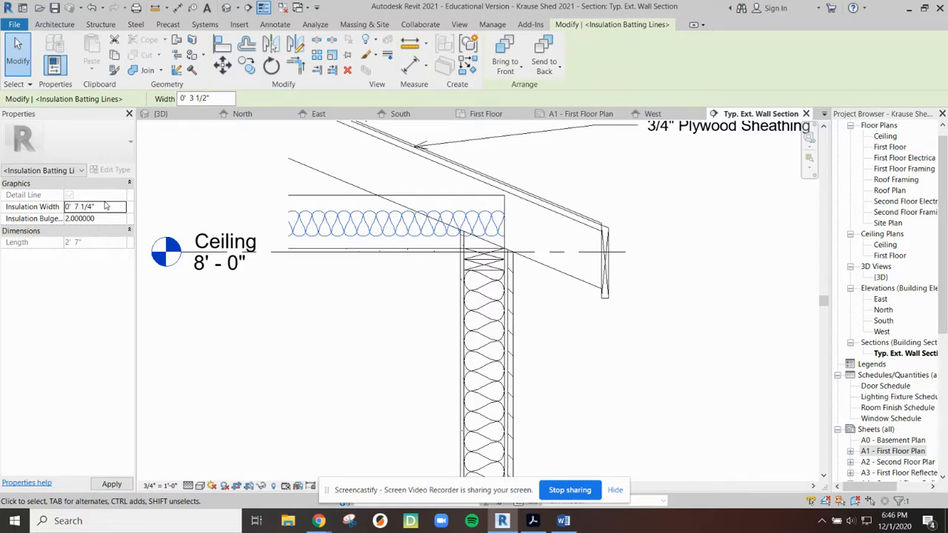
pyautogui.click(370, 333)
# Nudge the ceiling batt insulation up slightly so it fits within the joist depth above the ceiling board
pyautogui.scroll(1, 445, 266)
pyautogui.scroll(1, 446, 267)
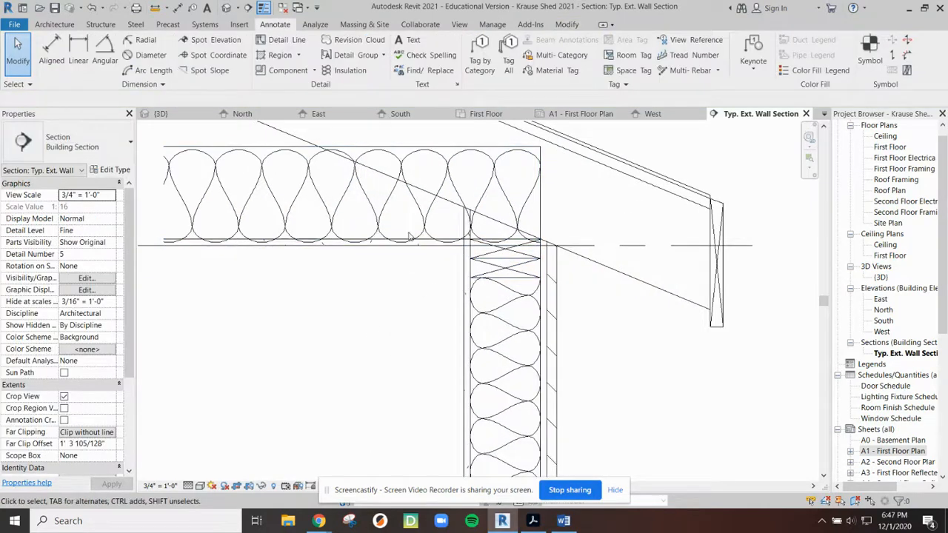
pyautogui.scroll(1, 313, 239)
pyautogui.scroll(-2, 343, 207)
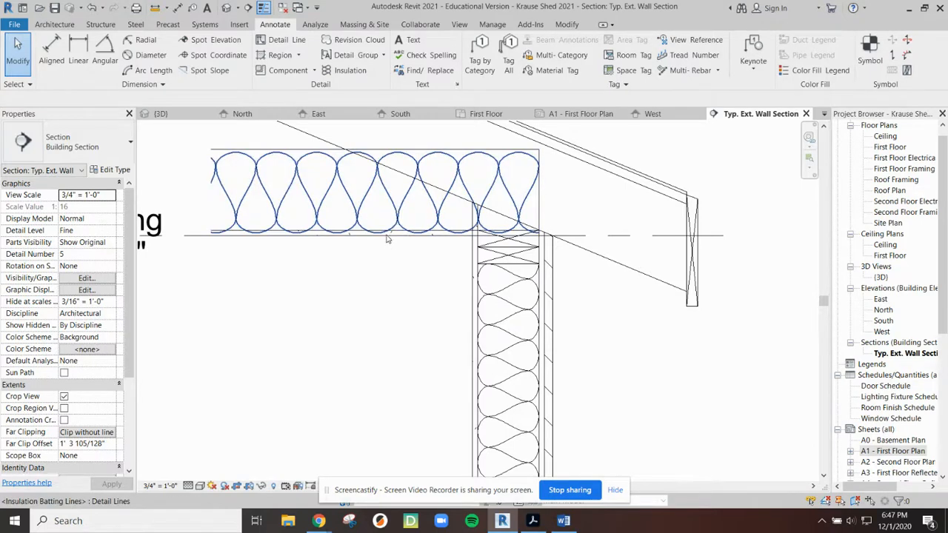
pyautogui.scroll(1, 391, 240)
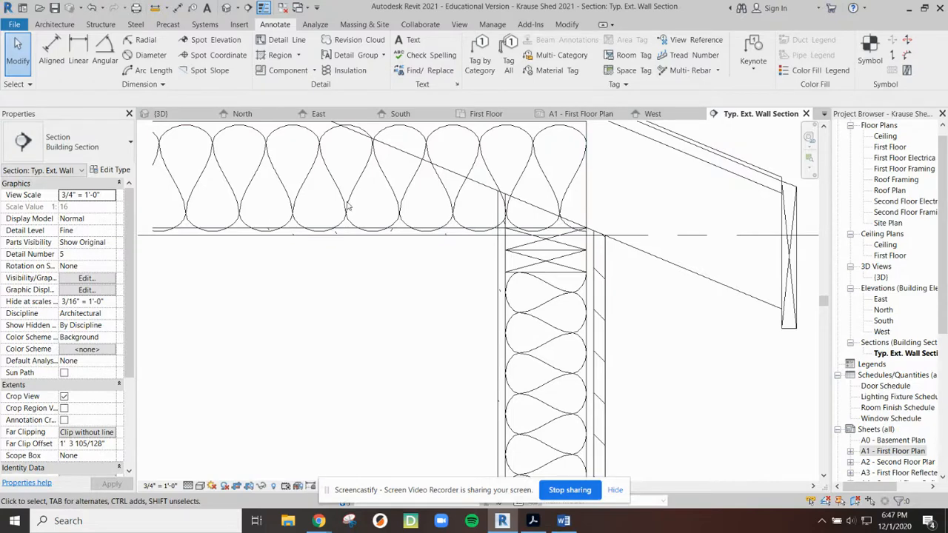
pyautogui.scroll(-1, 300, 192)
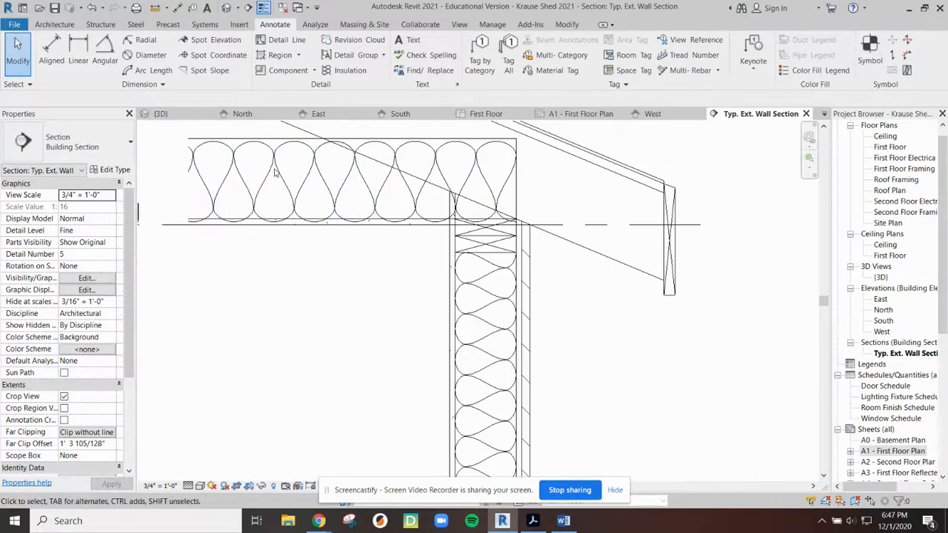
pyautogui.click(293, 189)
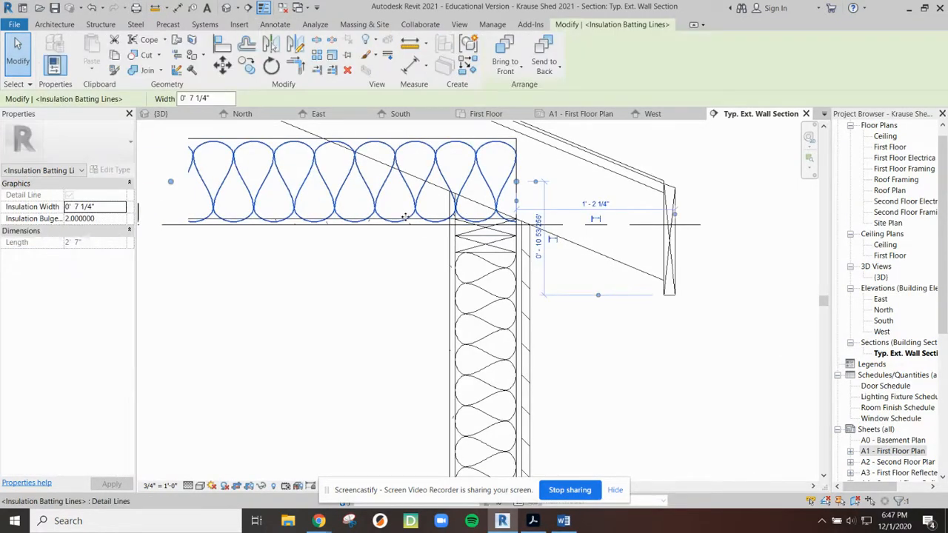
pyautogui.press('Up')
pyautogui.press('Down')
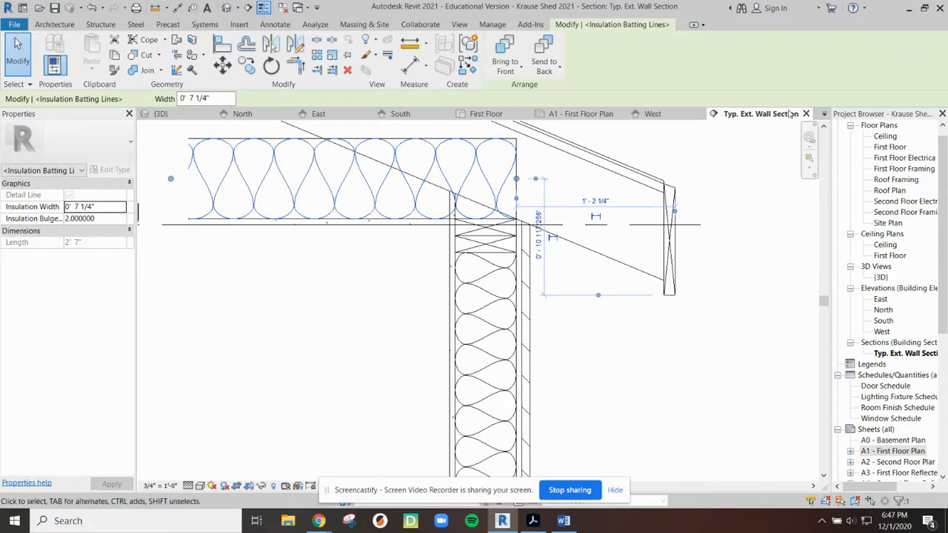
pyautogui.click(353, 351)
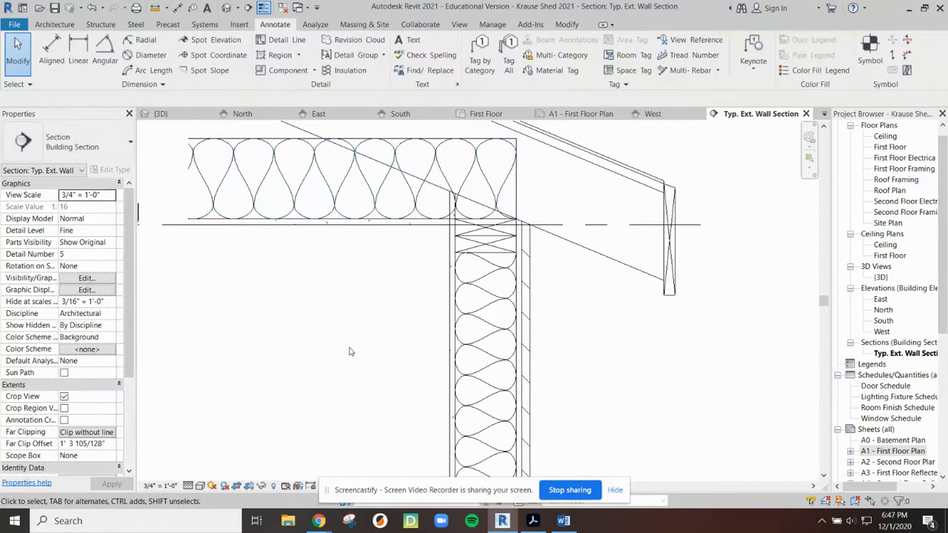
# Consult the exemplar drawing in Acrobat for the roof and ceiling material notes, including the 2 x 8 rafter and ceiling joist notes, and return to Revit
pyautogui.scroll(-3, 313, 364)
pyautogui.scroll(-5, 316, 365)
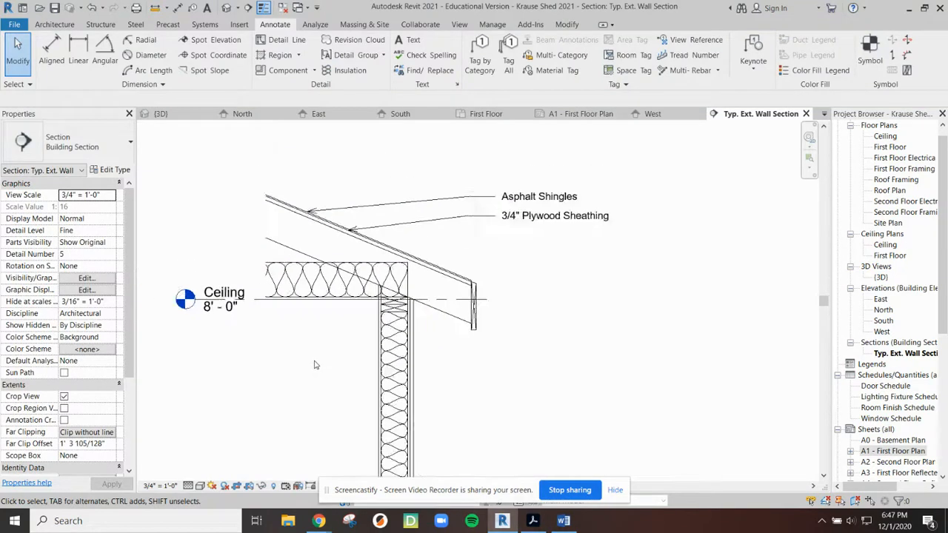
pyautogui.moveTo(427, 389); pyautogui.dragTo(451, 287, button='middle')
pyautogui.scroll(-2, 483, 251)
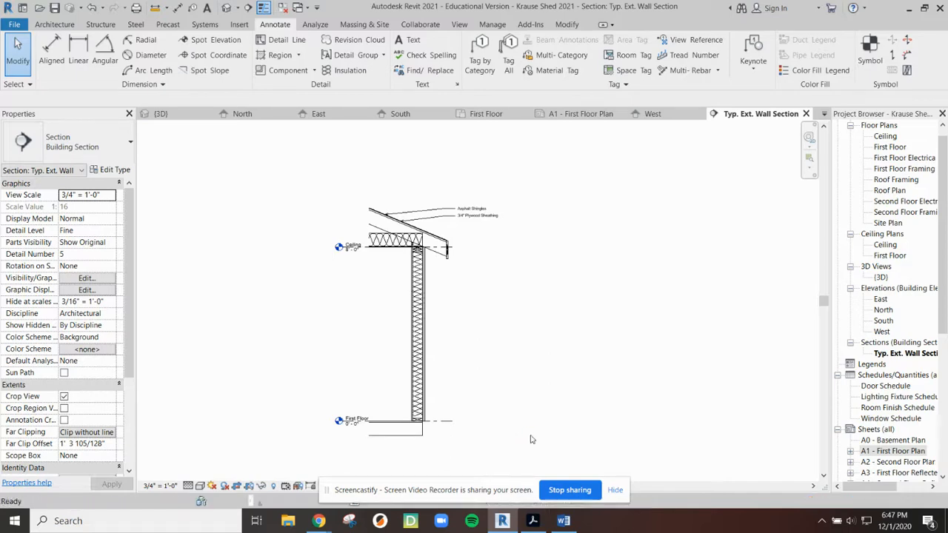
pyautogui.click(532, 521)
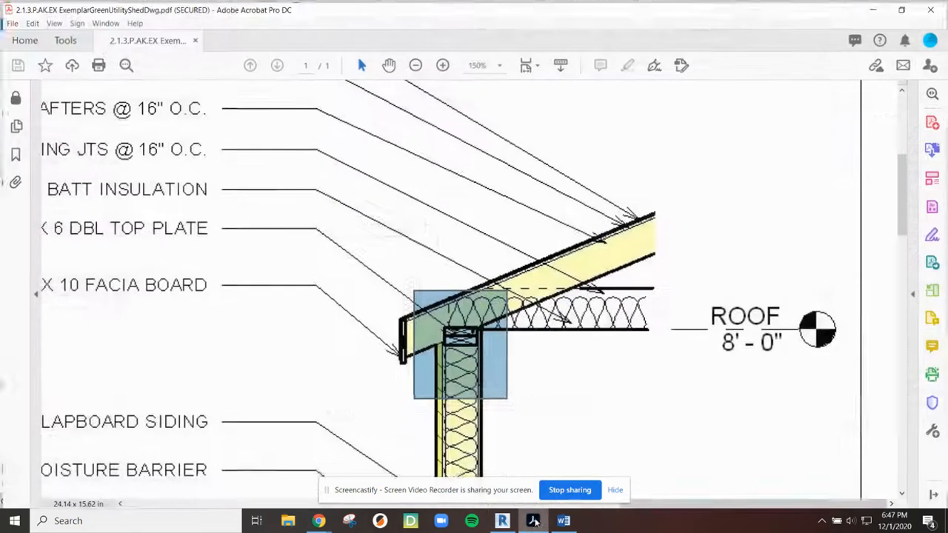
pyautogui.scroll(-1, 376, 240)
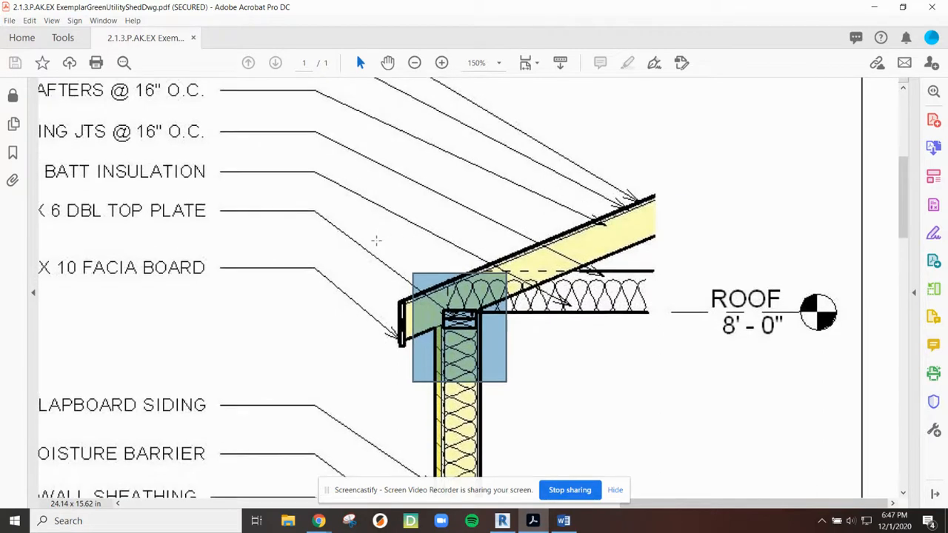
pyautogui.keyDown('ctrl'); pyautogui.scroll(-2, 376, 240); pyautogui.keyUp('ctrl')
pyautogui.scroll(2, 376, 240)
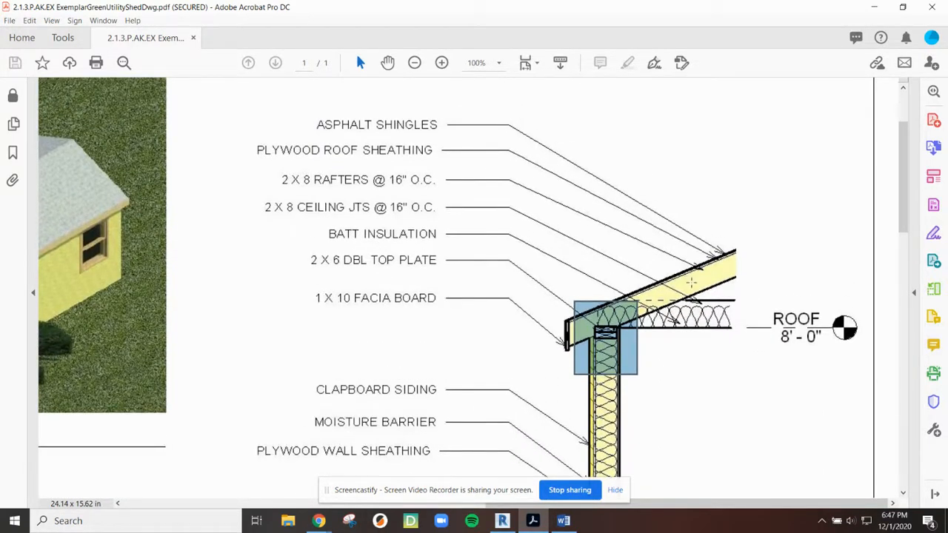
pyautogui.moveTo(245, 102); pyautogui.dragTo(462, 378)
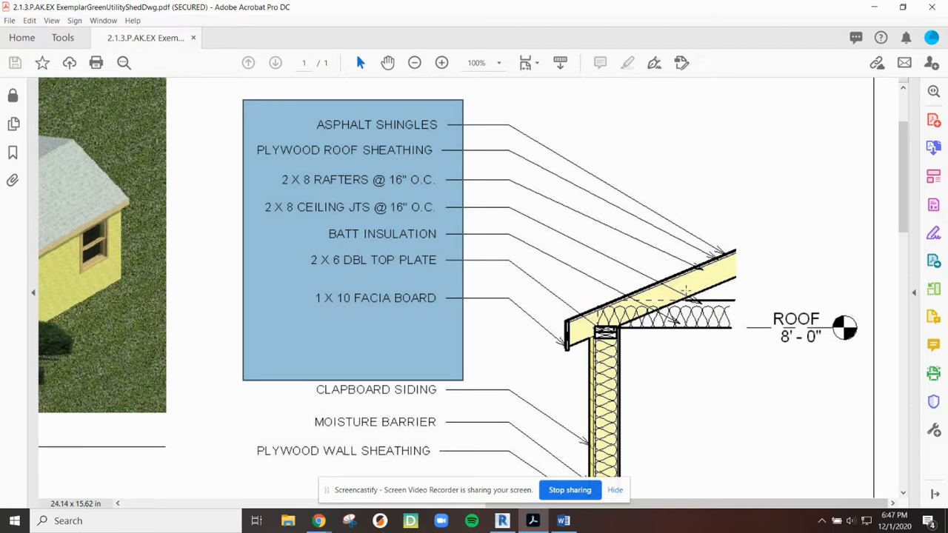
pyautogui.moveTo(247, 194); pyautogui.dragTo(457, 226)
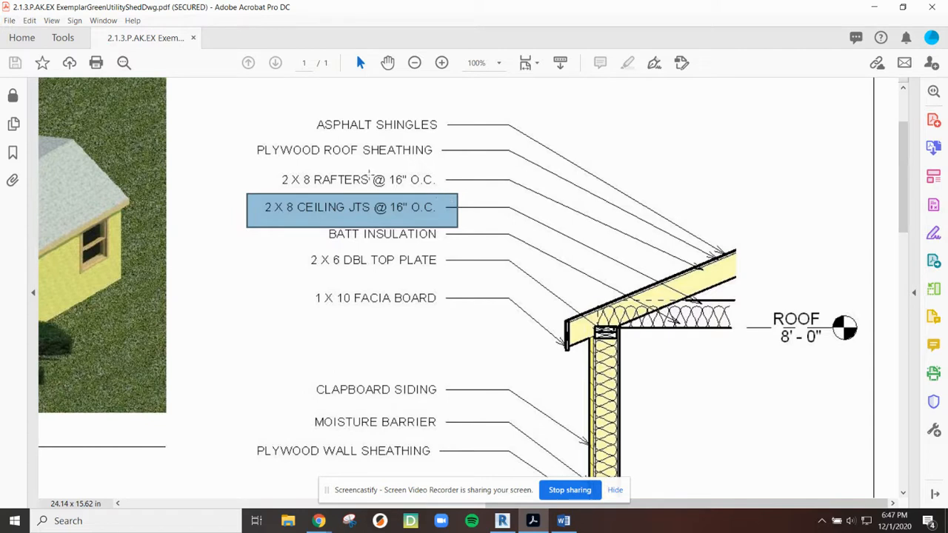
pyautogui.moveTo(276, 174); pyautogui.dragTo(444, 198)
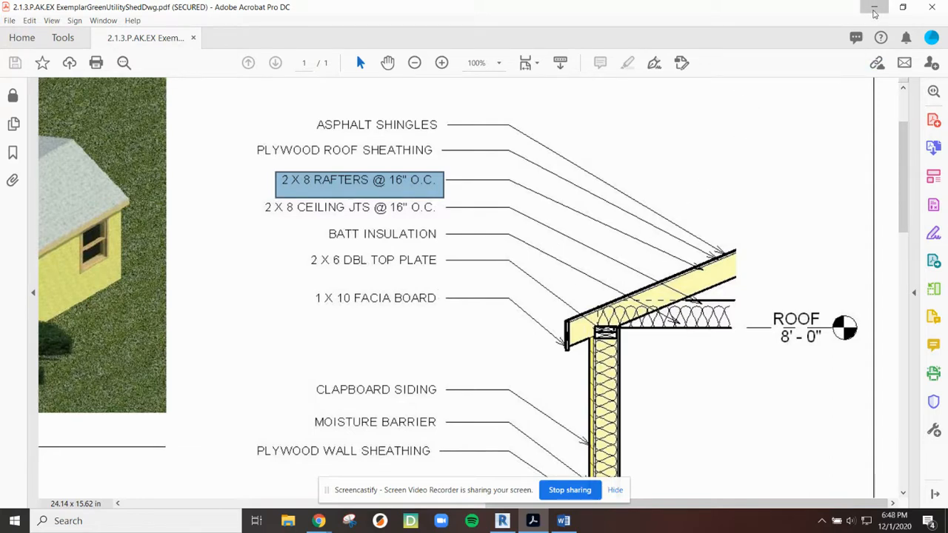
pyautogui.click(873, 6)
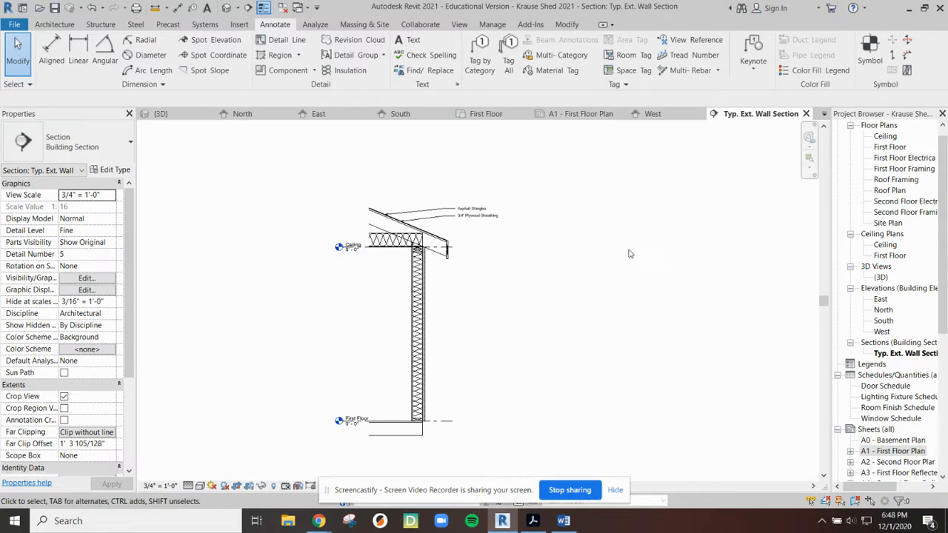
# Examine the Typ. Ext. Wall Section viewport and the title block on sheet A1 - First Floor Plan
pyautogui.click(580, 115)
pyautogui.click(715, 248)
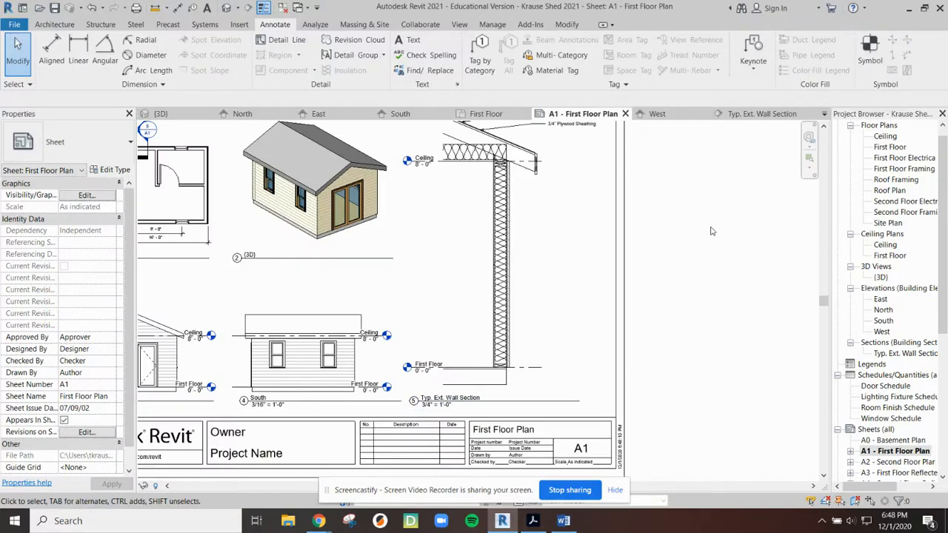
pyautogui.scroll(5, 712, 252)
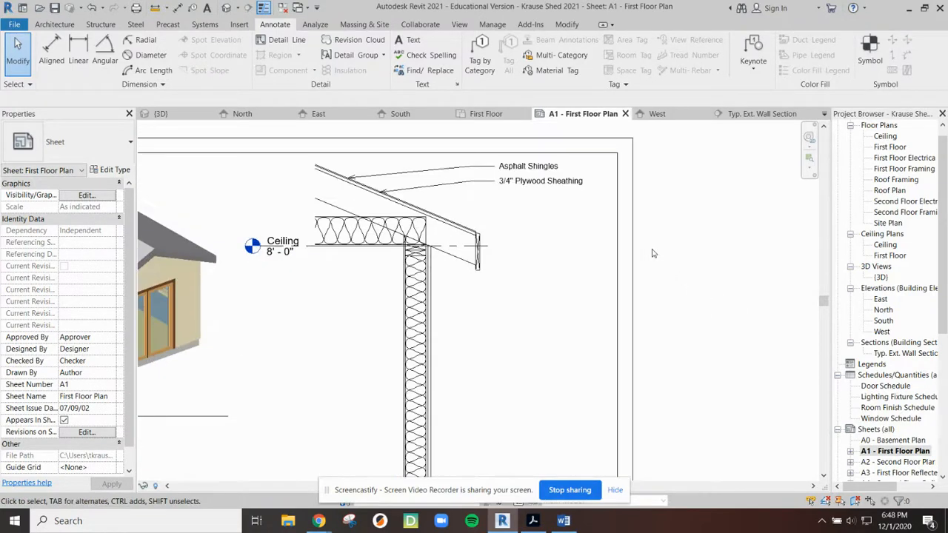
pyautogui.scroll(1, 653, 253)
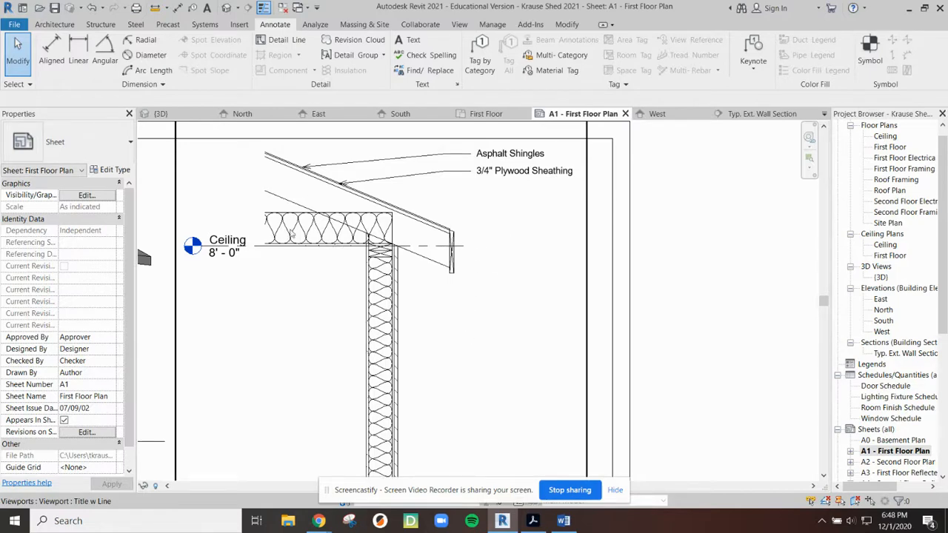
pyautogui.scroll(-2, 398, 328)
pyautogui.moveTo(459, 390); pyautogui.dragTo(502, 222, button='middle')
pyautogui.scroll(-1, 479, 333)
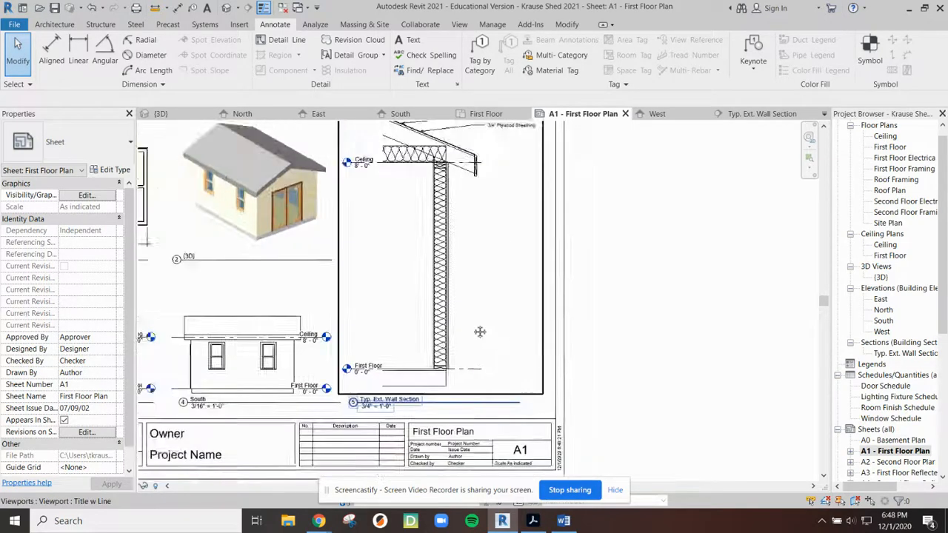
pyautogui.moveTo(478, 332); pyautogui.dragTo(510, 243, button='middle')
pyautogui.moveTo(527, 276); pyautogui.dragTo(442, 443, button='middle')
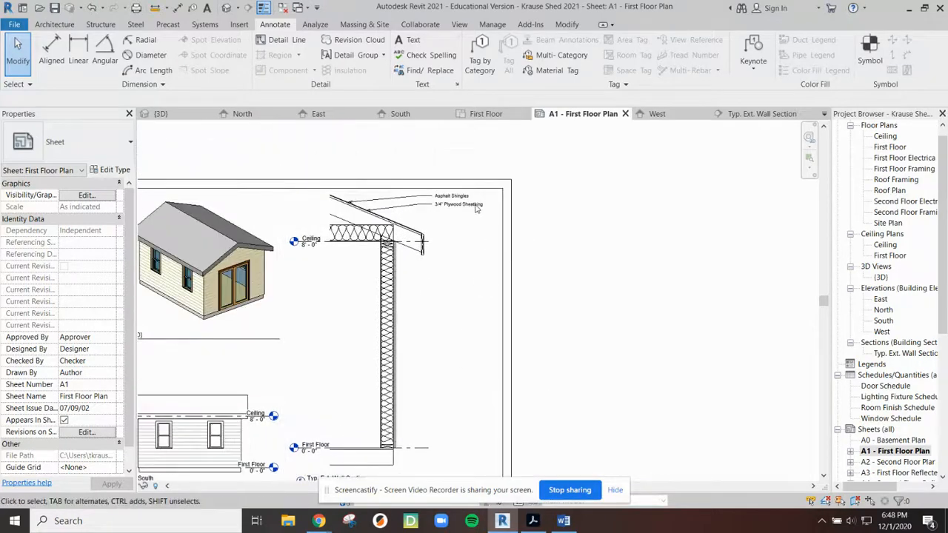
pyautogui.moveTo(583, 382); pyautogui.dragTo(693, 241, button='middle')
pyautogui.moveTo(651, 361); pyautogui.dragTo(769, 254, button='middle')
pyautogui.scroll(3, 473, 322)
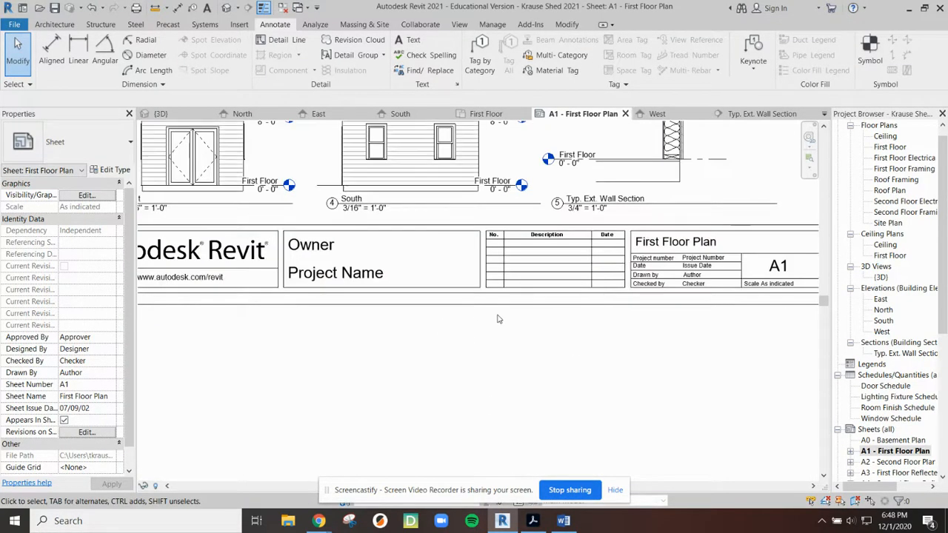
pyautogui.moveTo(508, 318); pyautogui.dragTo(248, 358, button='middle')
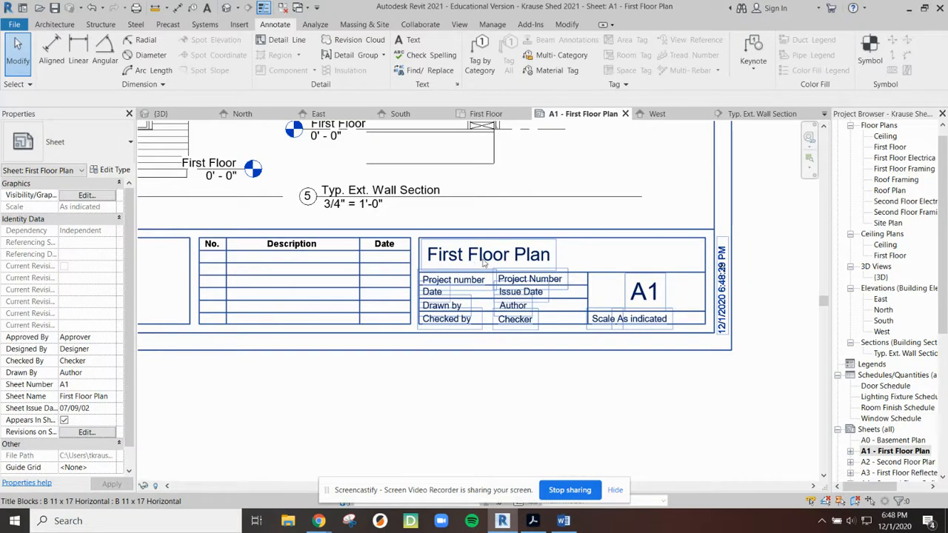
pyautogui.scroll(-3, 888, 400)
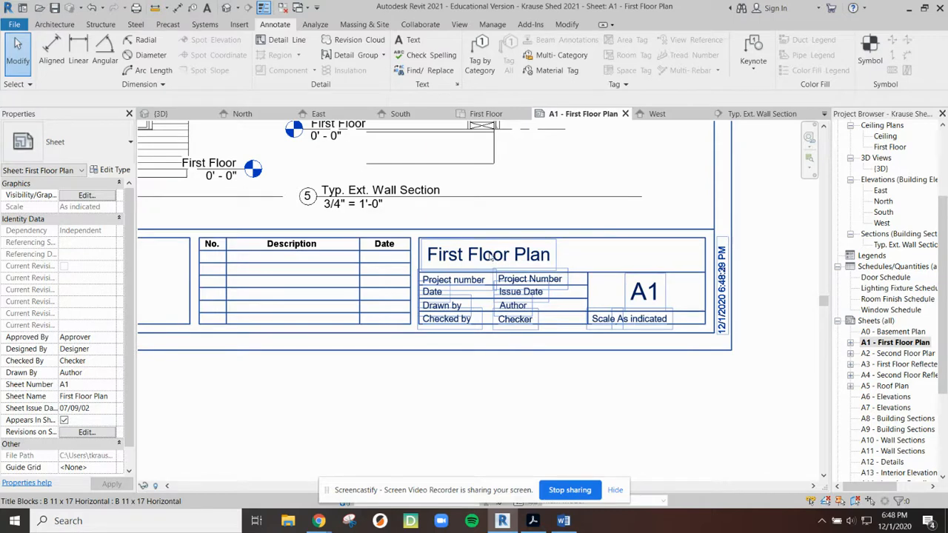
pyautogui.click(915, 345)
pyautogui.rightClick(916, 347)
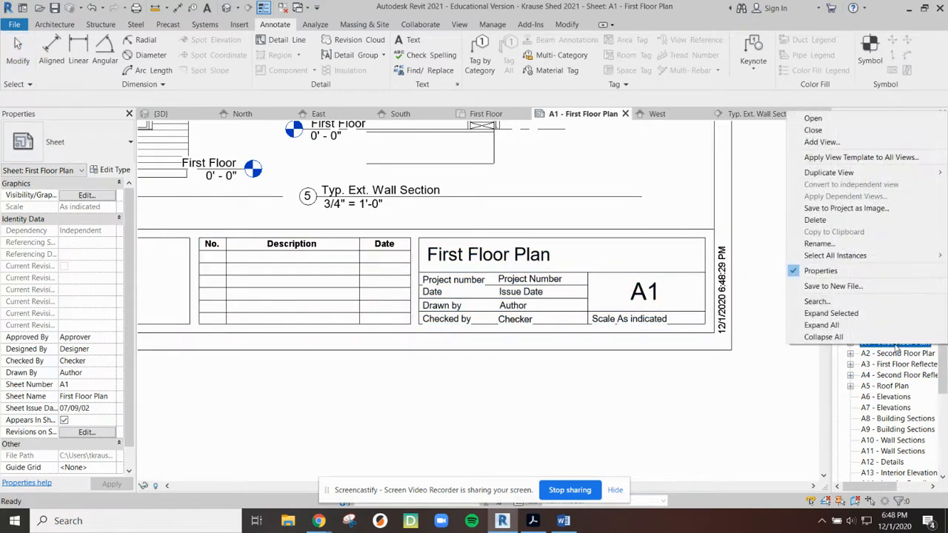
pyautogui.click(853, 248)
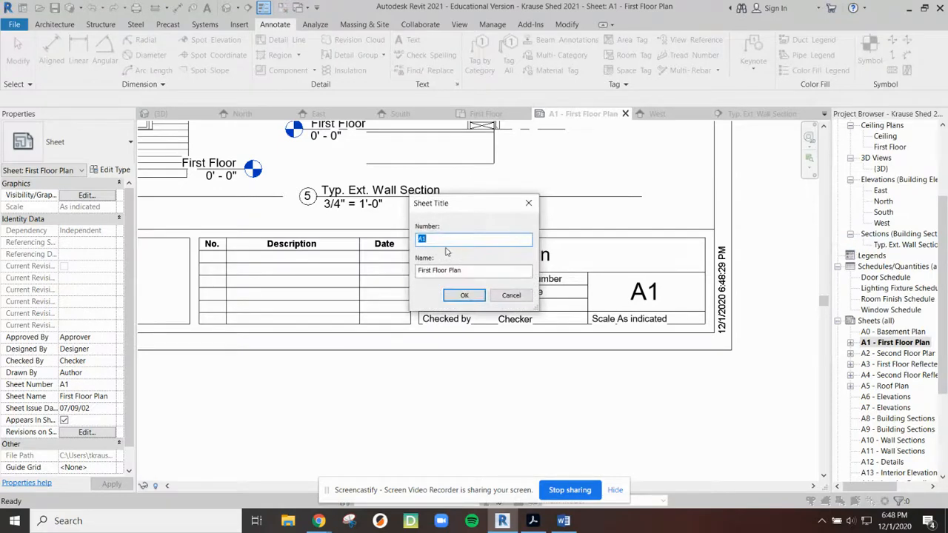
pyautogui.moveTo(465, 206); pyautogui.dragTo(586, 126)
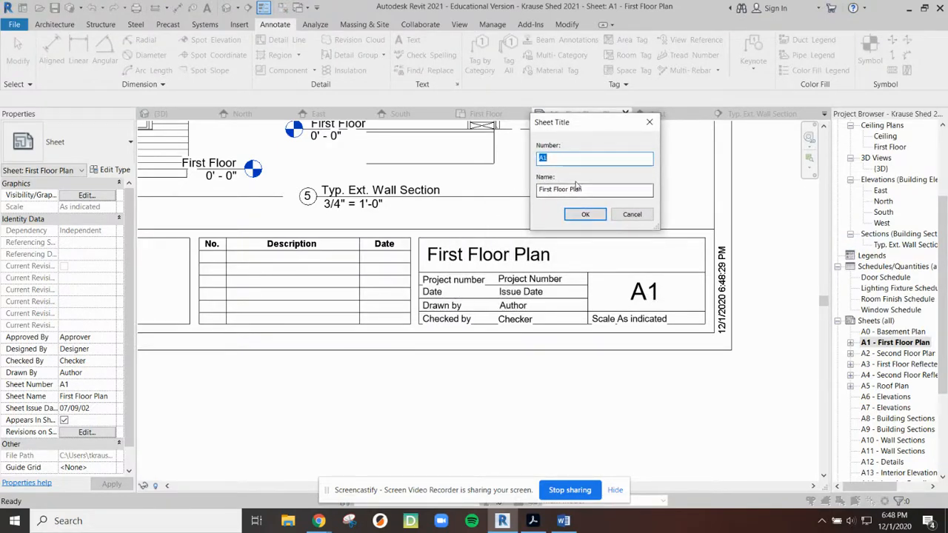
pyautogui.click(632, 215)
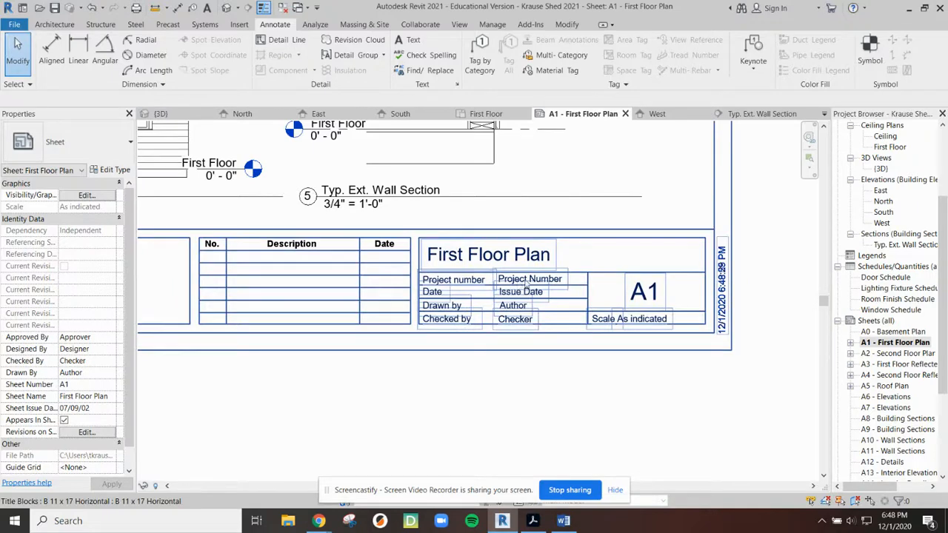
# Set the project number in the sheet A1 title block to 2.1.3
pyautogui.click(518, 286)
pyautogui.scroll(2, 543, 287)
pyautogui.click(543, 287)
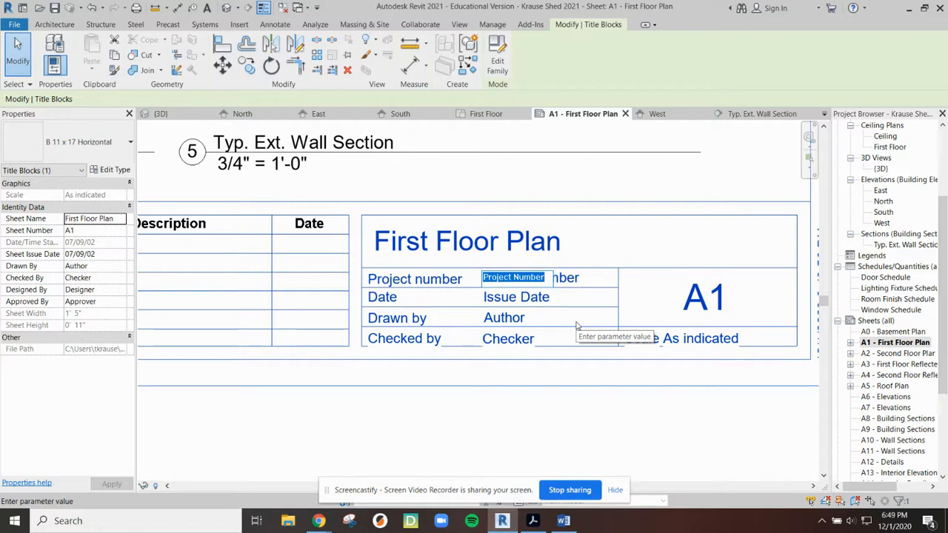
pyautogui.write('2.2')
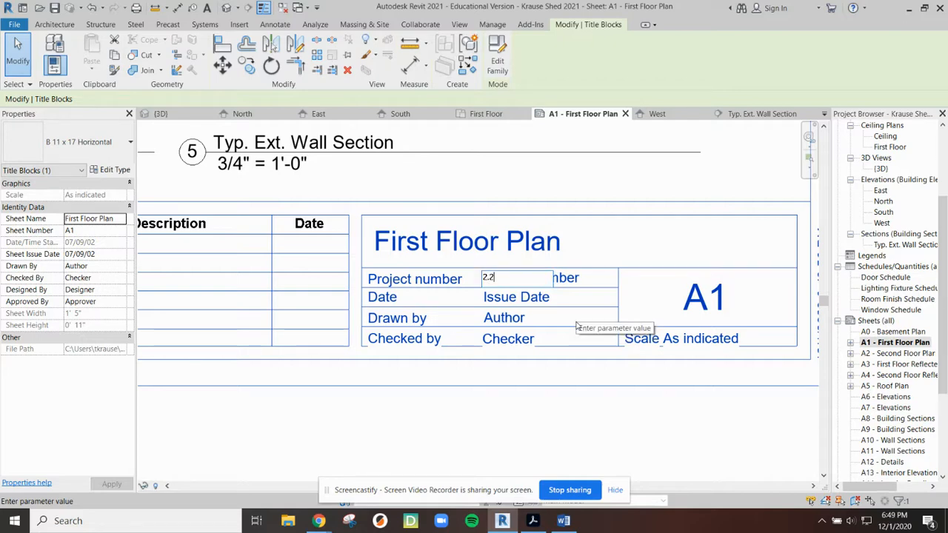
pyautogui.press('BackSpace')
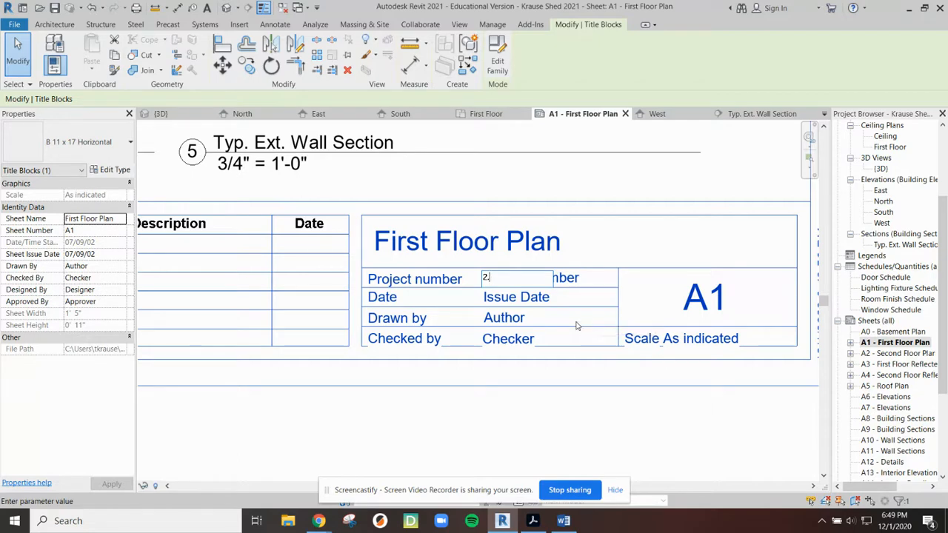
pyautogui.write('1.3')
pyautogui.click(577, 325)
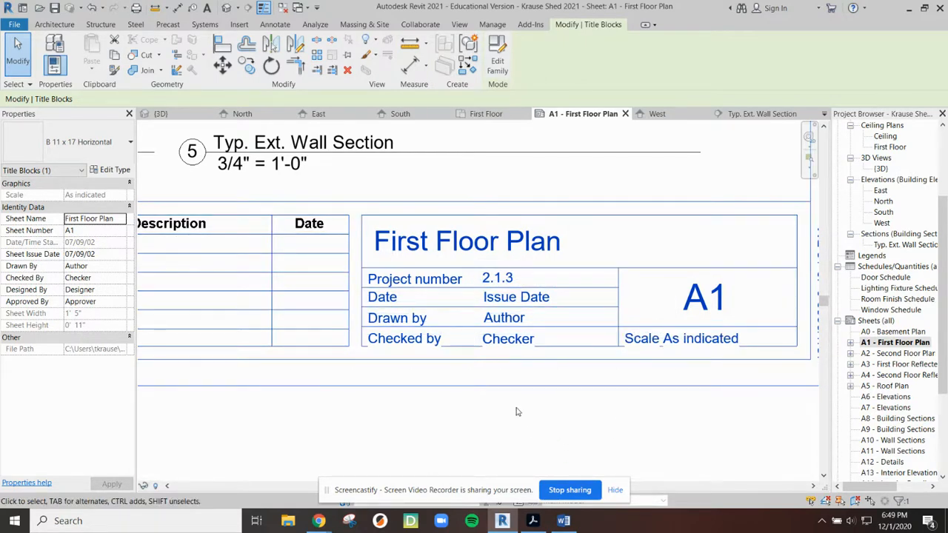
# Set the issue date in the title block to 12-1-2020
pyautogui.click(508, 302)
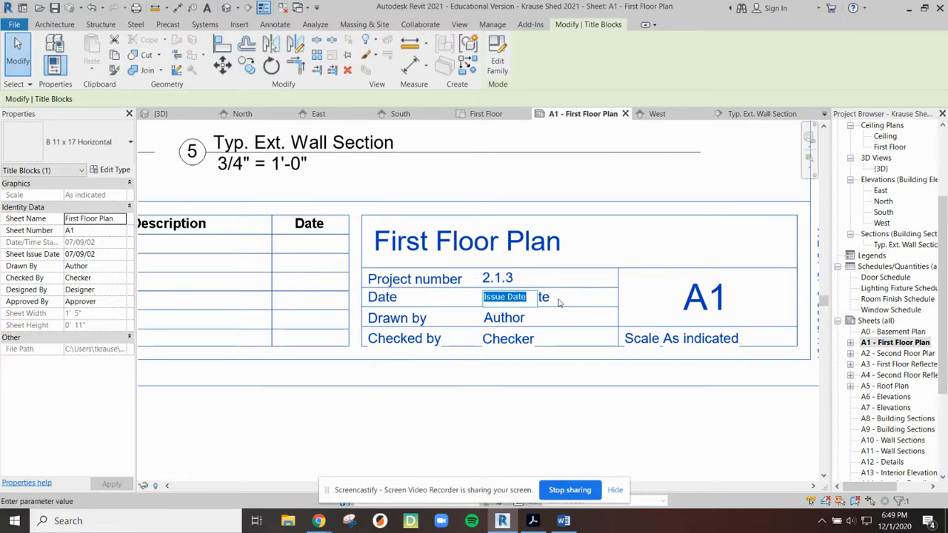
pyautogui.write('12')
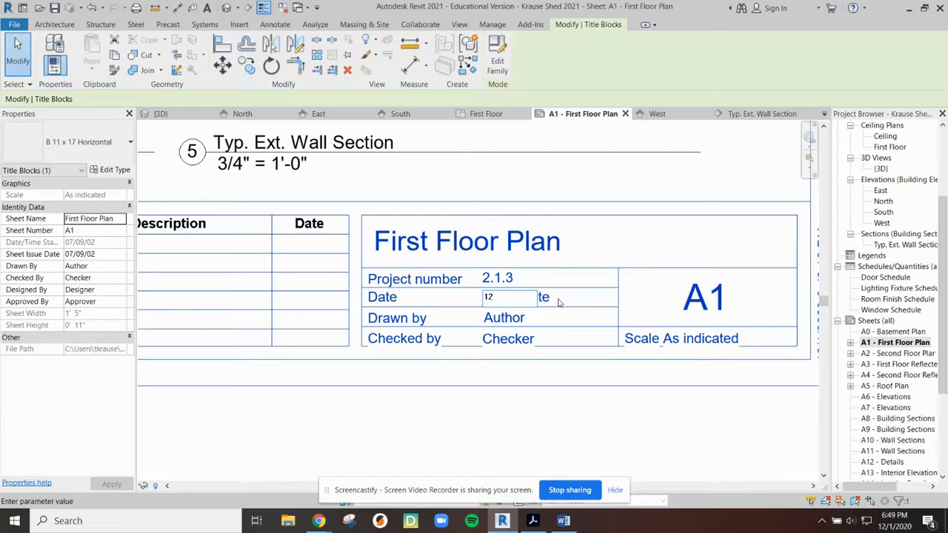
pyautogui.write('-1-2020')
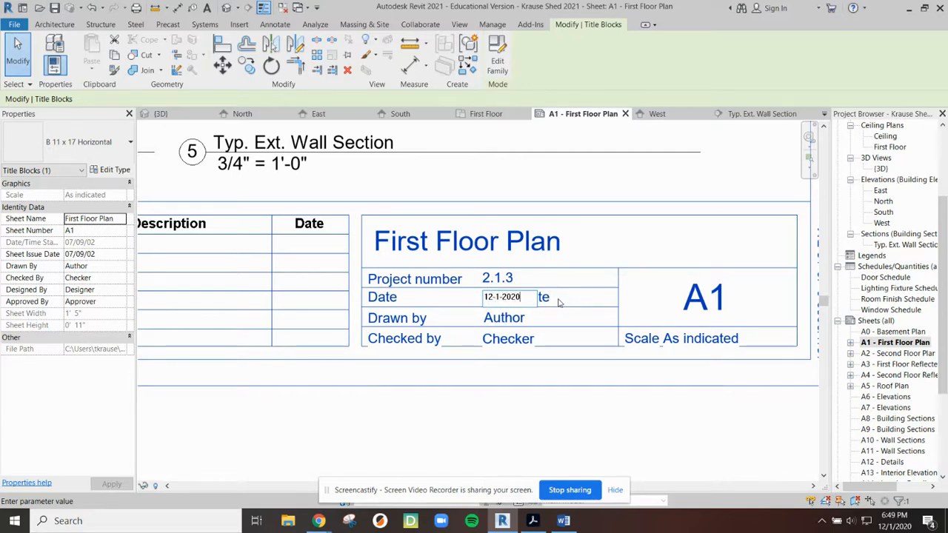
pyautogui.press('Return')
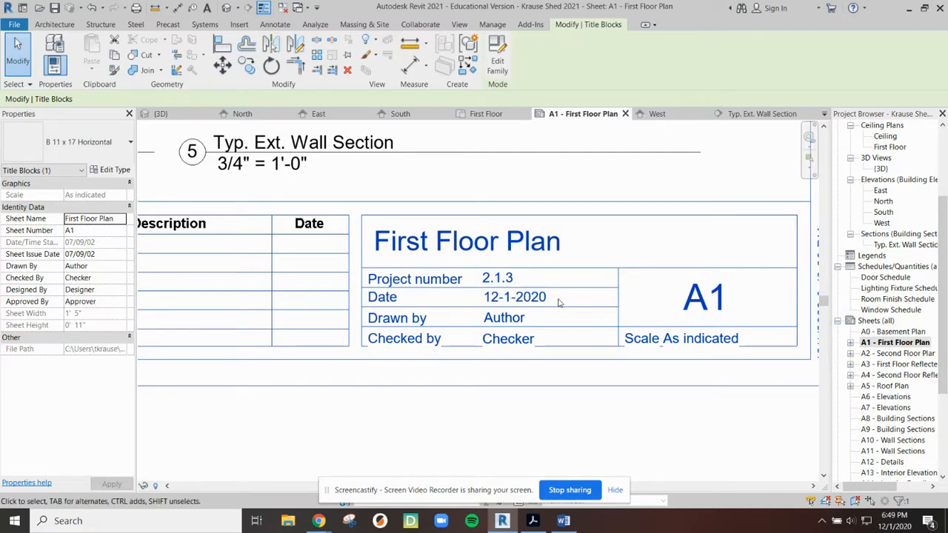
# Fill in the title block's Drawn by field with the drafter's name and Checked by with the checker's name
pyautogui.click(508, 318)
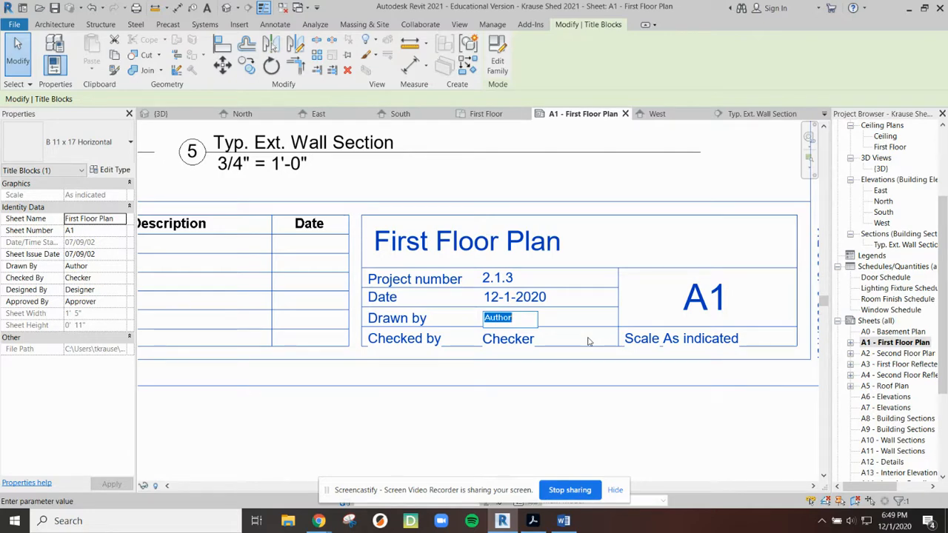
pyautogui.write('Mr. Krause')
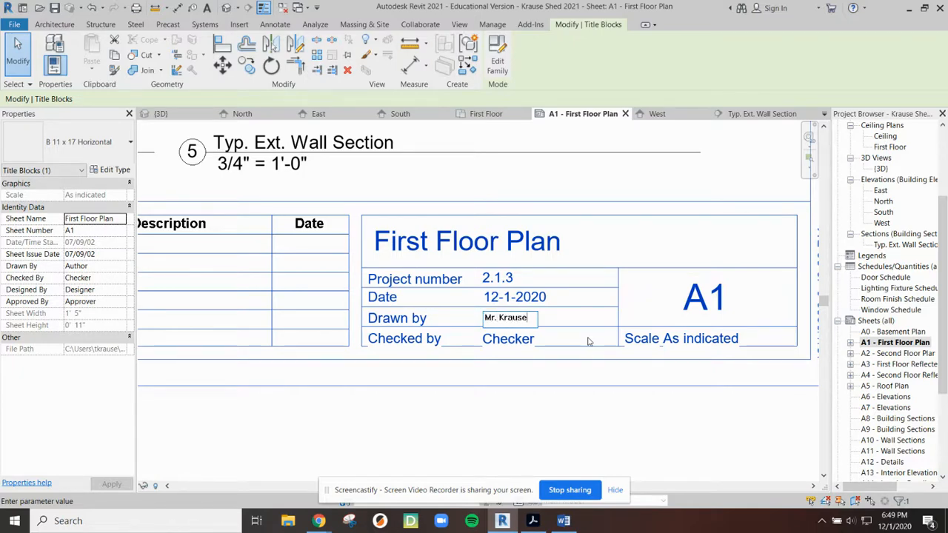
pyautogui.click(588, 341)
pyautogui.click(515, 338)
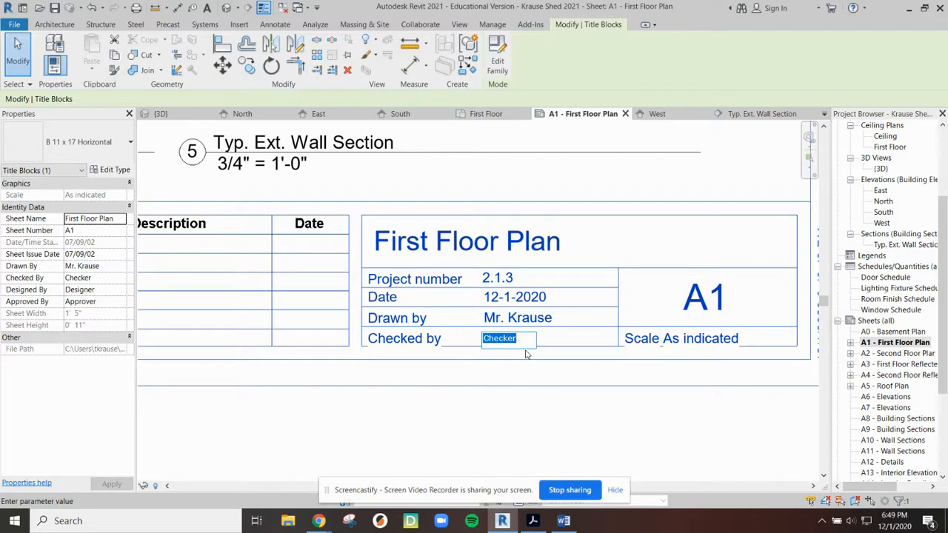
pyautogui.write('Mr. Thieme')
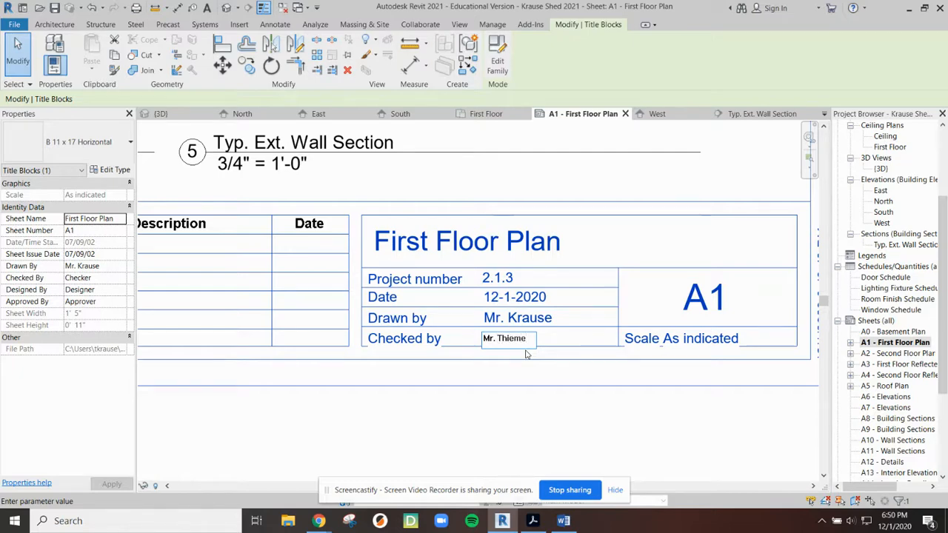
pyautogui.click(525, 354)
pyautogui.click(480, 424)
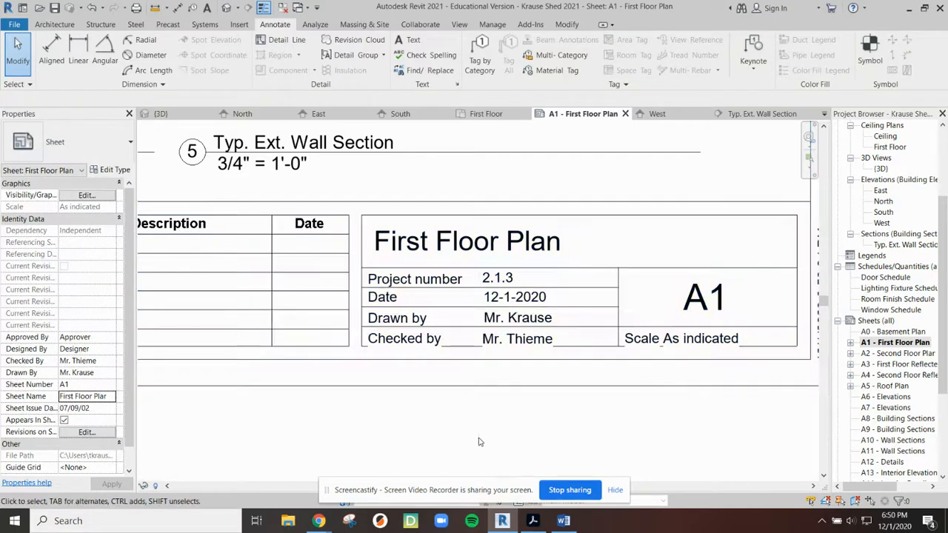
# Examine the completed title block fields and the revision table along the lower edge of sheet A1
pyautogui.scroll(-1, 466, 432)
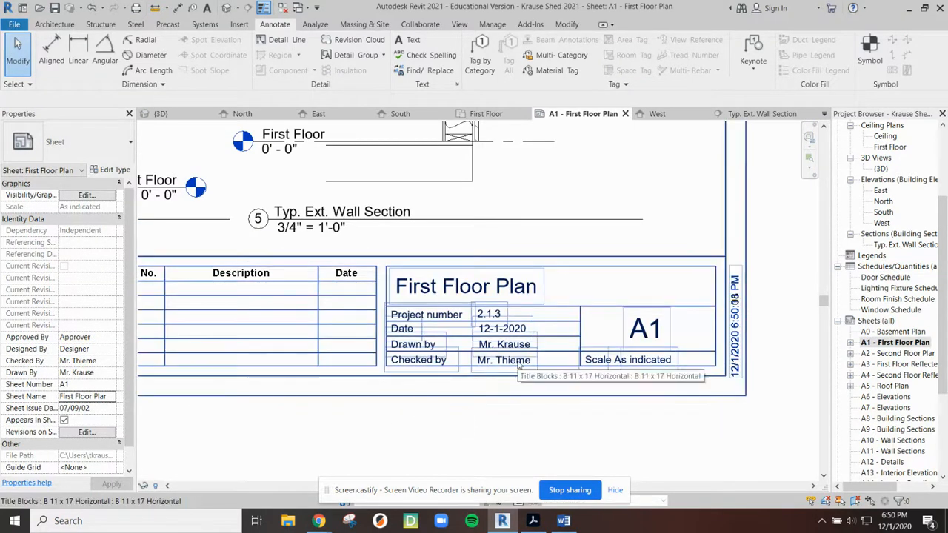
pyautogui.moveTo(295, 394); pyautogui.dragTo(471, 378, button='middle')
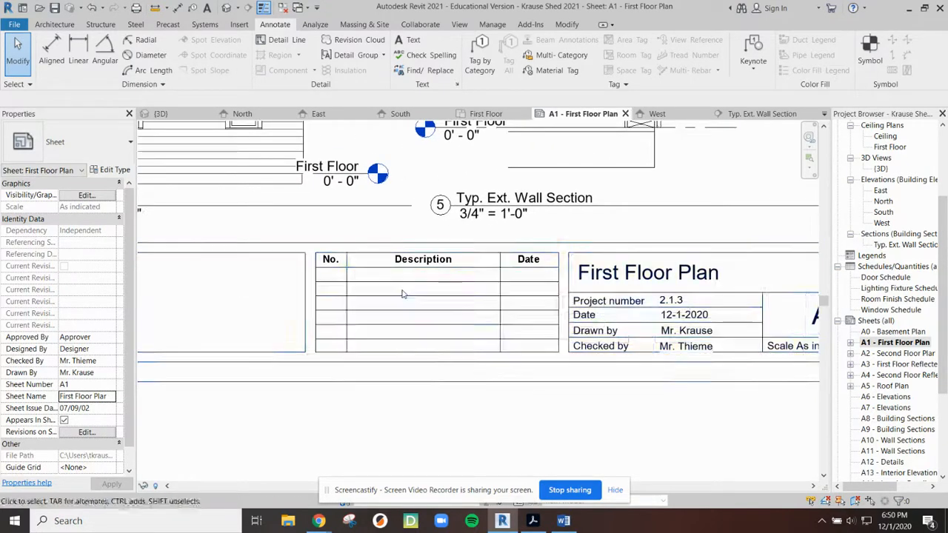
pyautogui.scroll(-6, 402, 294)
pyautogui.moveTo(567, 201); pyautogui.dragTo(631, 314, button='middle')
pyautogui.scroll(2, 608, 323)
pyautogui.moveTo(612, 355); pyautogui.dragTo(667, 194, button='middle')
pyautogui.scroll(5, 466, 300)
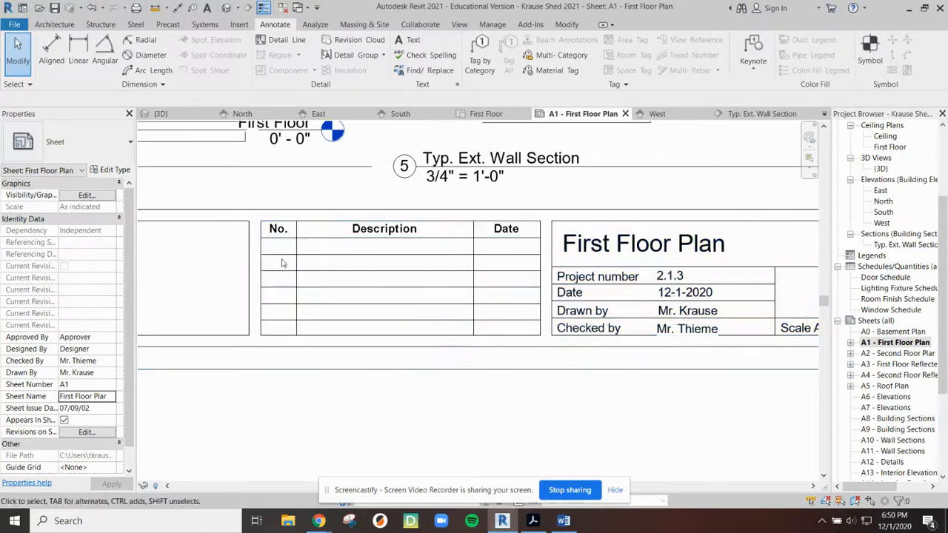
pyautogui.scroll(-1, 374, 293)
pyautogui.scroll(-3, 374, 293)
# Set the owner in the title block to "Project Lead the Way"
pyautogui.moveTo(374, 292); pyautogui.dragTo(615, 308, button='middle')
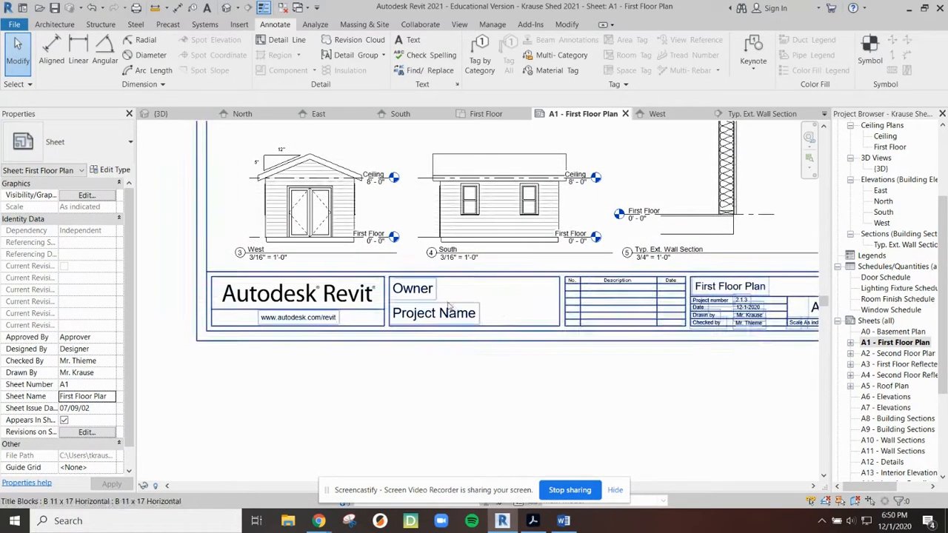
pyautogui.scroll(3, 426, 309)
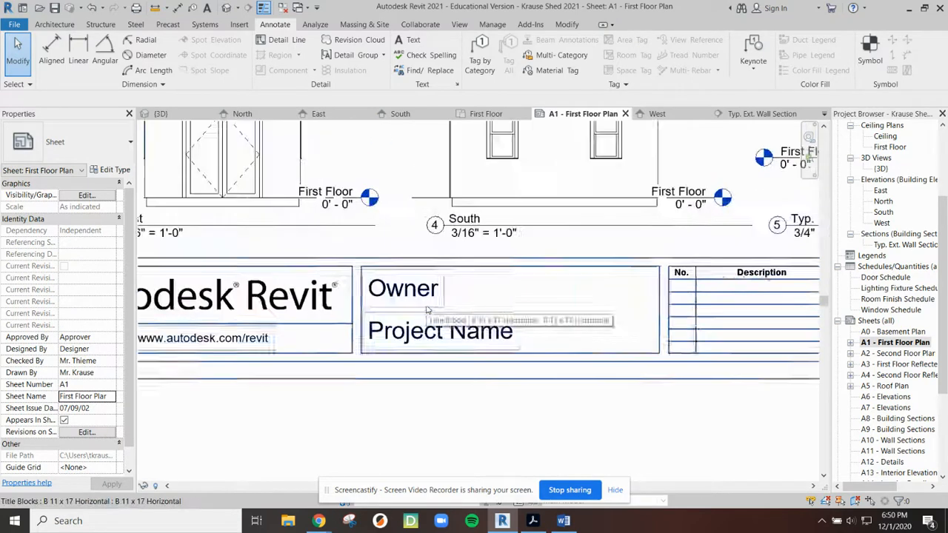
pyautogui.click(402, 294)
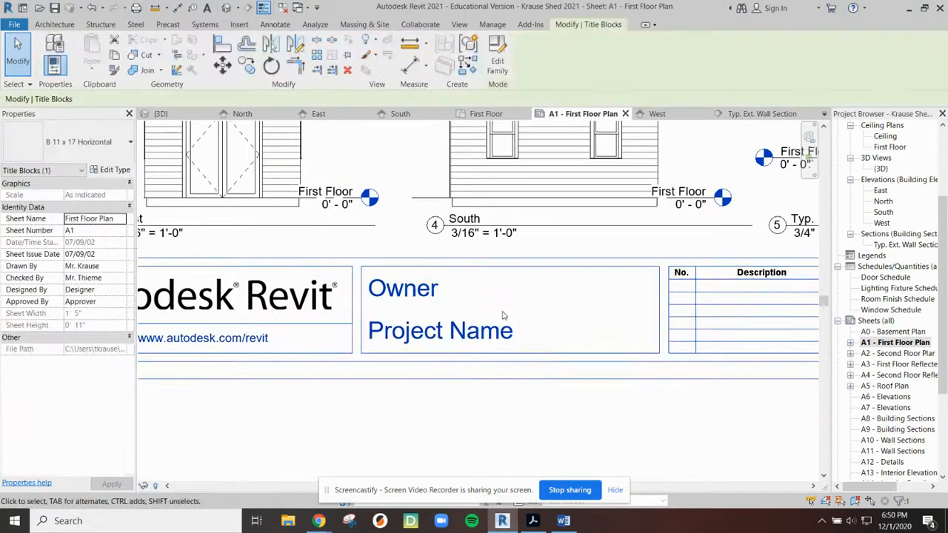
pyautogui.click(404, 290)
pyautogui.click(425, 330)
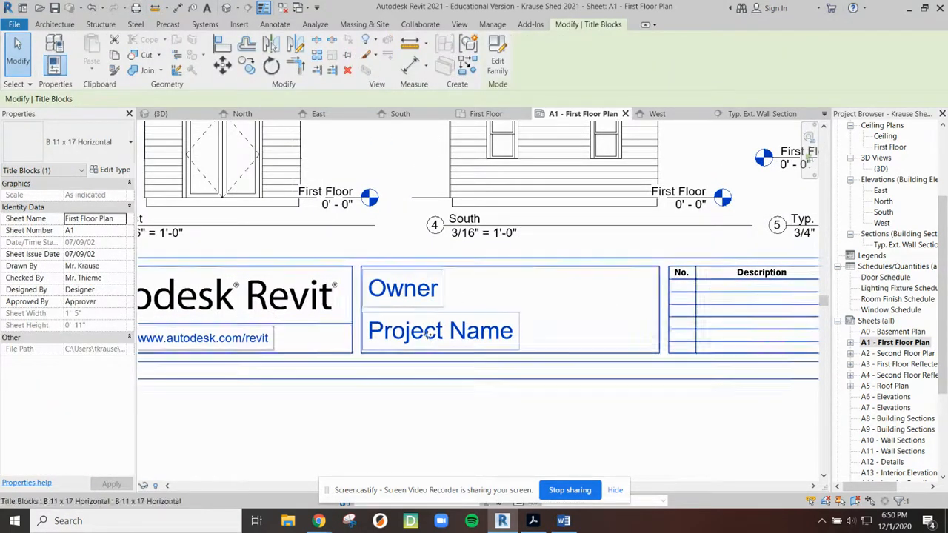
pyautogui.click(413, 294)
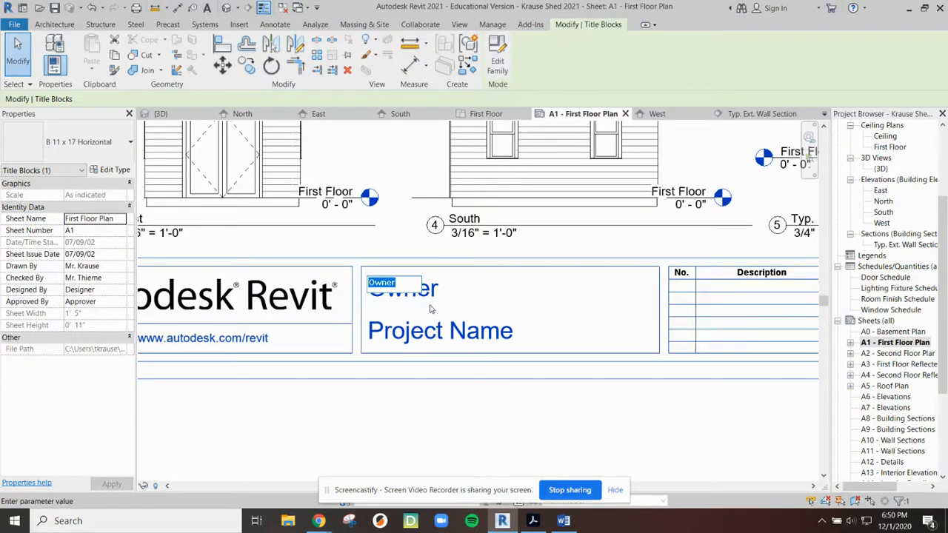
pyautogui.write('Project')
pyautogui.write(' Lead the Way')
pyautogui.click(452, 337)
# Set the project name in the title block to "Shed In Revit" and deselect the title block
pyautogui.click(413, 338)
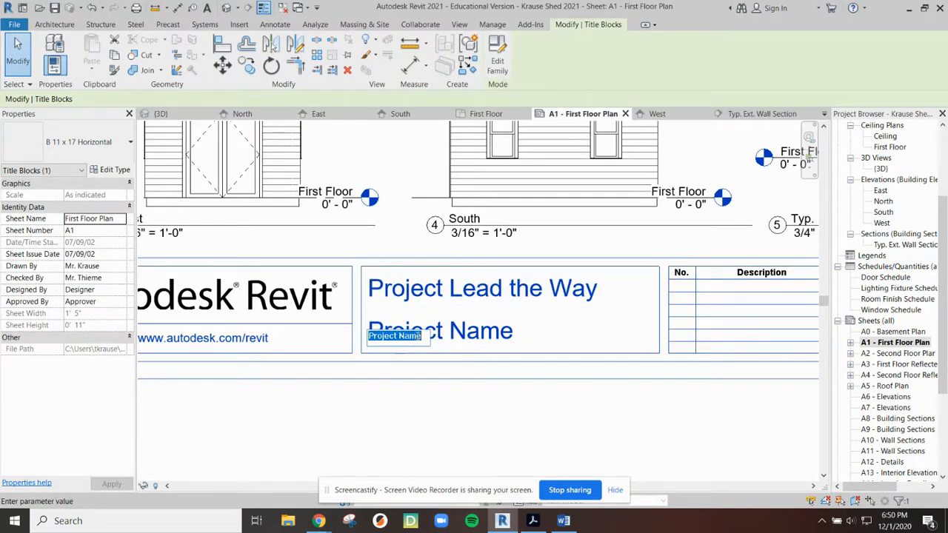
pyautogui.write('Shedd In Revit')
pyautogui.press('Return')
pyautogui.scroll(-2, 476, 395)
pyautogui.scroll(-5, 476, 345)
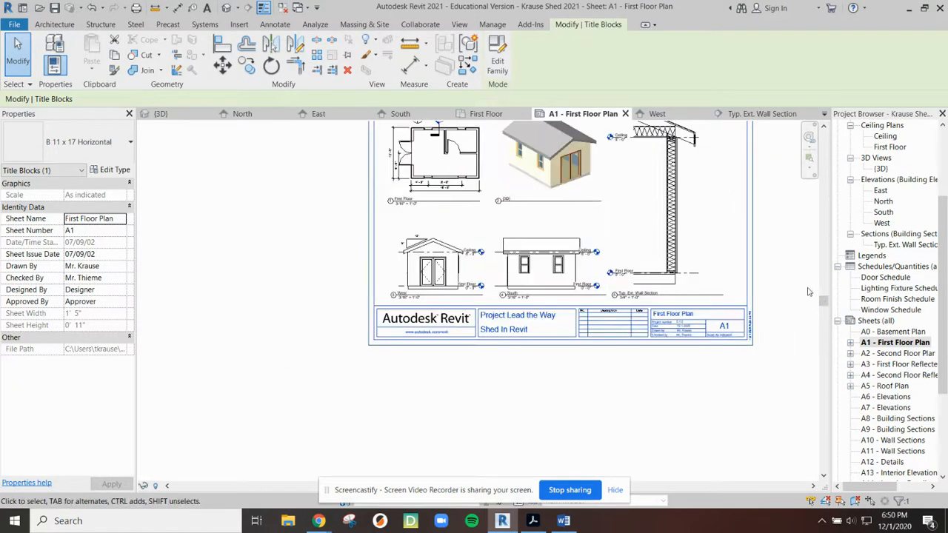
pyautogui.moveTo(822, 299); pyautogui.dragTo(818, 282)
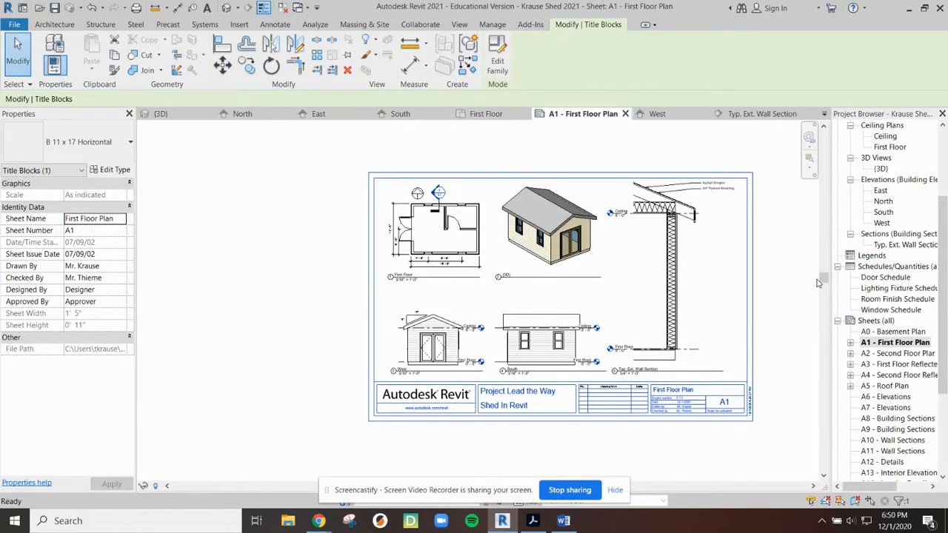
pyautogui.click(539, 432)
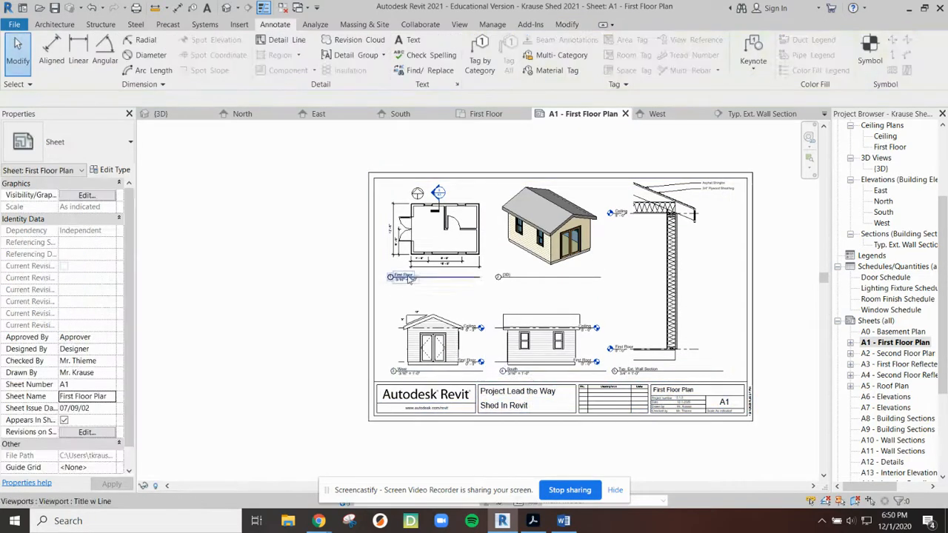